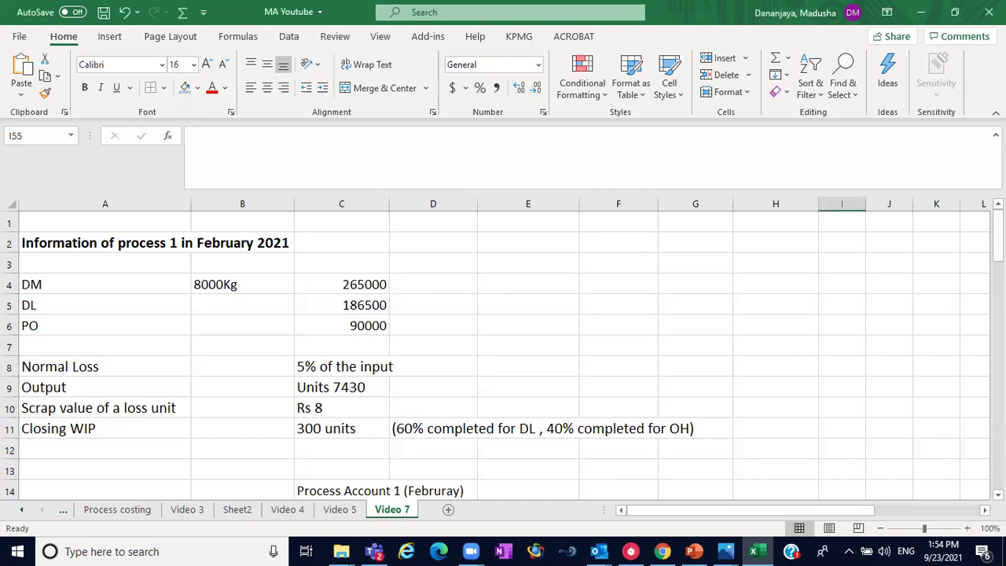
Step: Review the February Process Account 1, from the opening WIP and cost entries to the blank cost cells for complete units, WIP and abnormal loss
scroll(503, 353, down, 3)
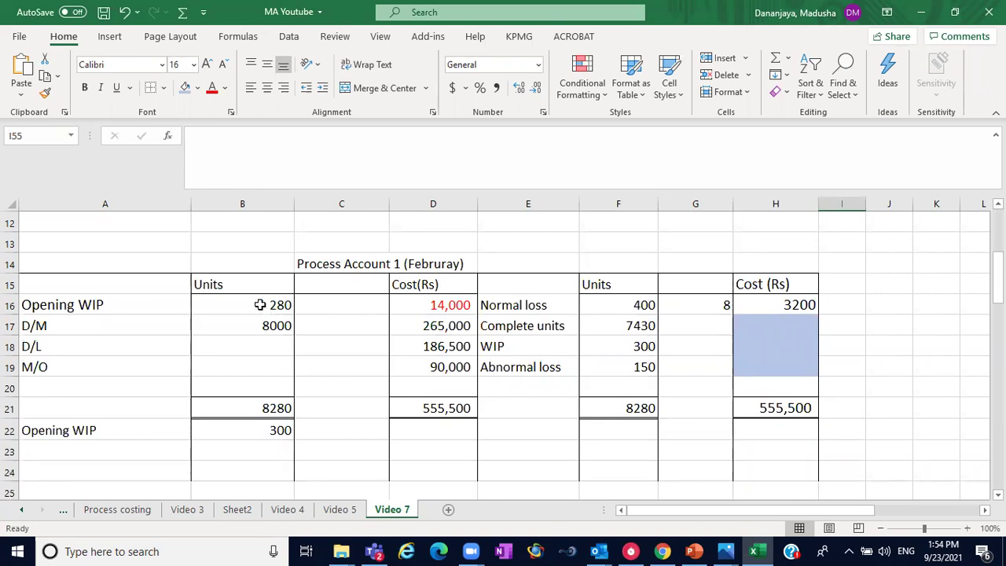
drag(260, 305, 450, 366)
drag(503, 322, 753, 352)
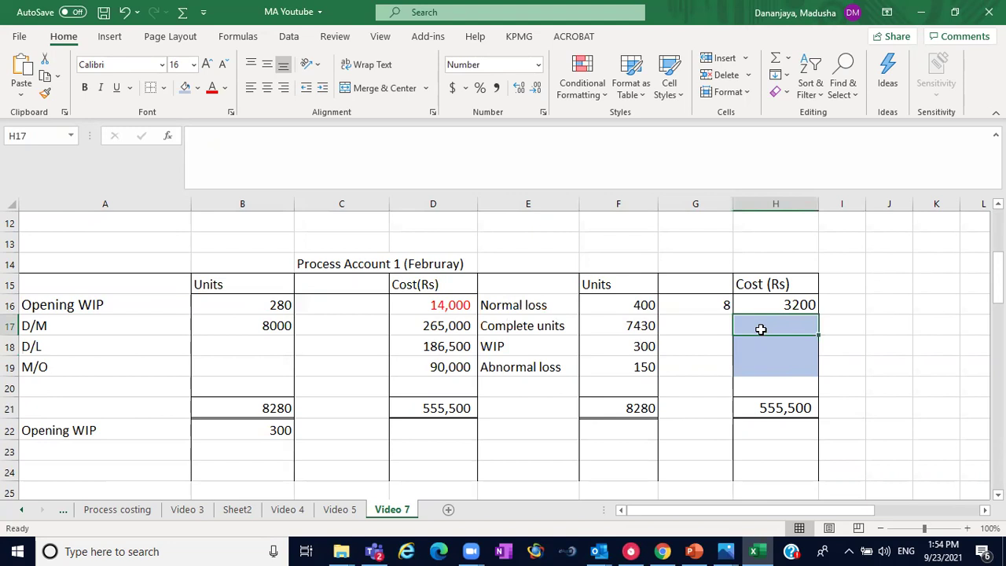
ctrl+drag(809, 330, 810, 369)
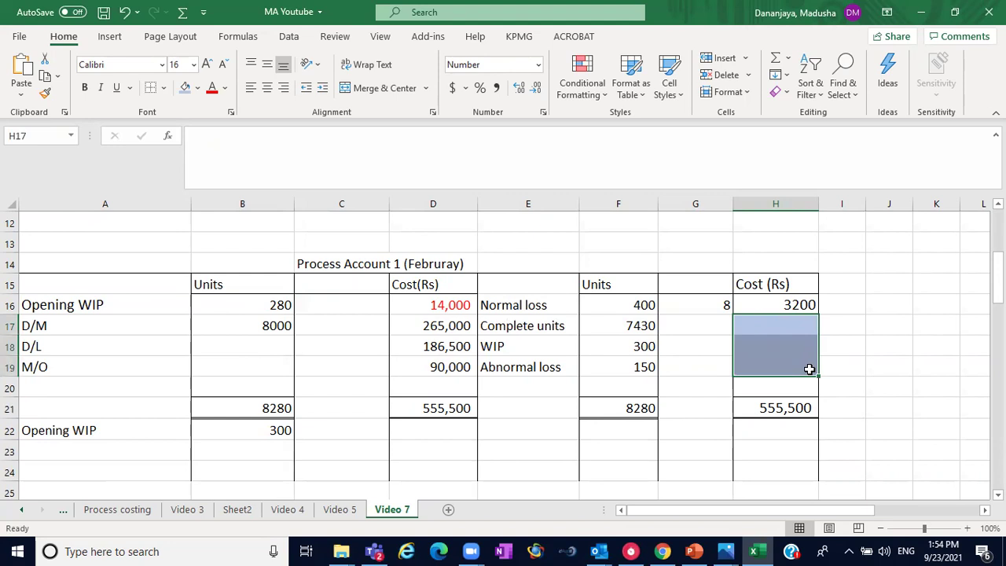
Step: Examine the WAC statement of equivalent units for February, including its title and the output, abnormal loss and closing WIP rows
scroll(503, 354, down, 3)
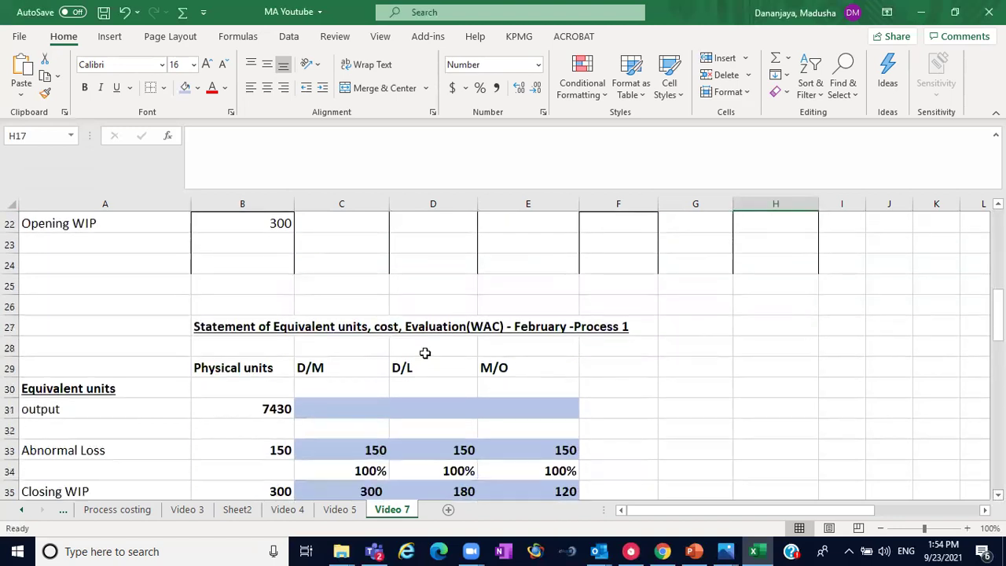
click(224, 327)
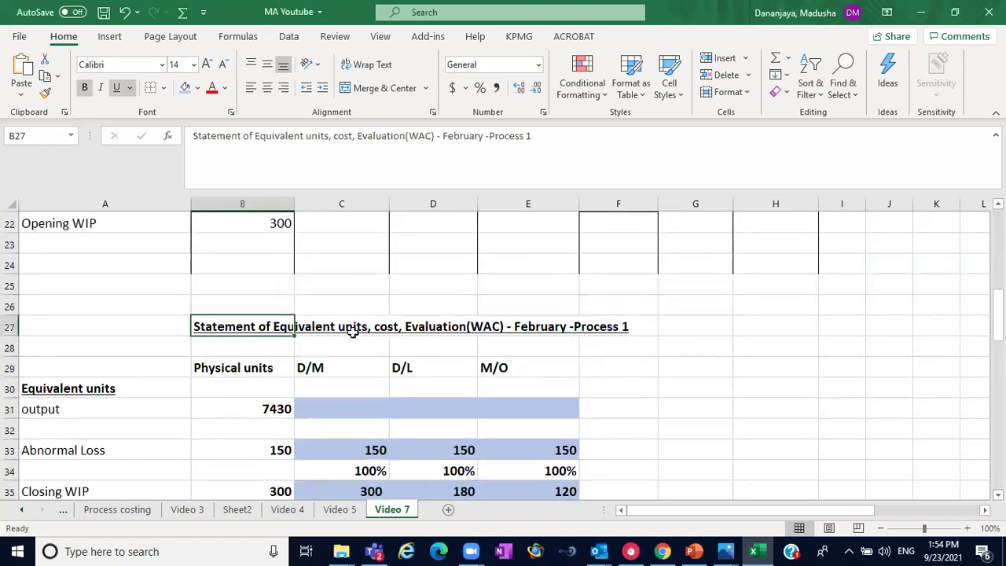
click(569, 330)
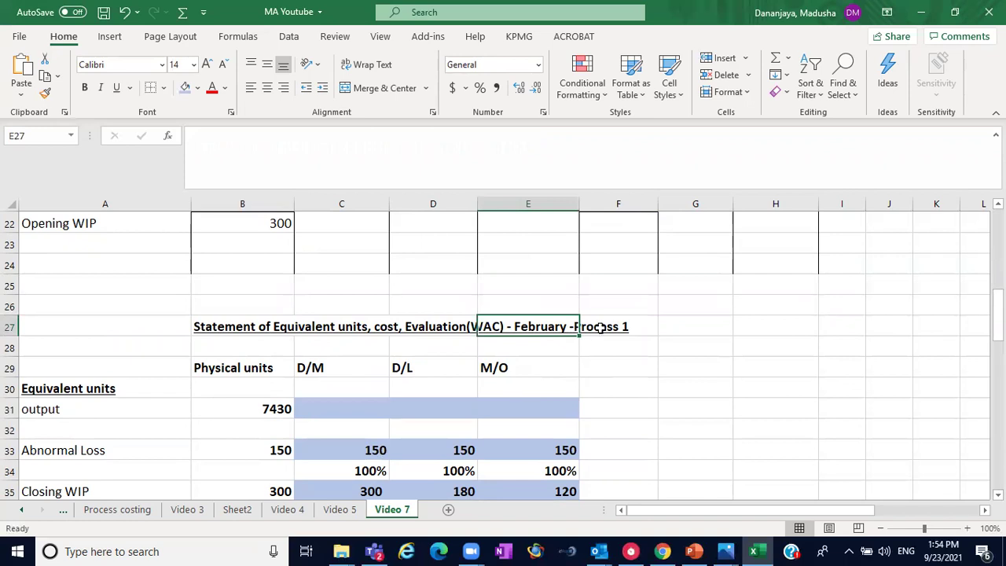
click(449, 325)
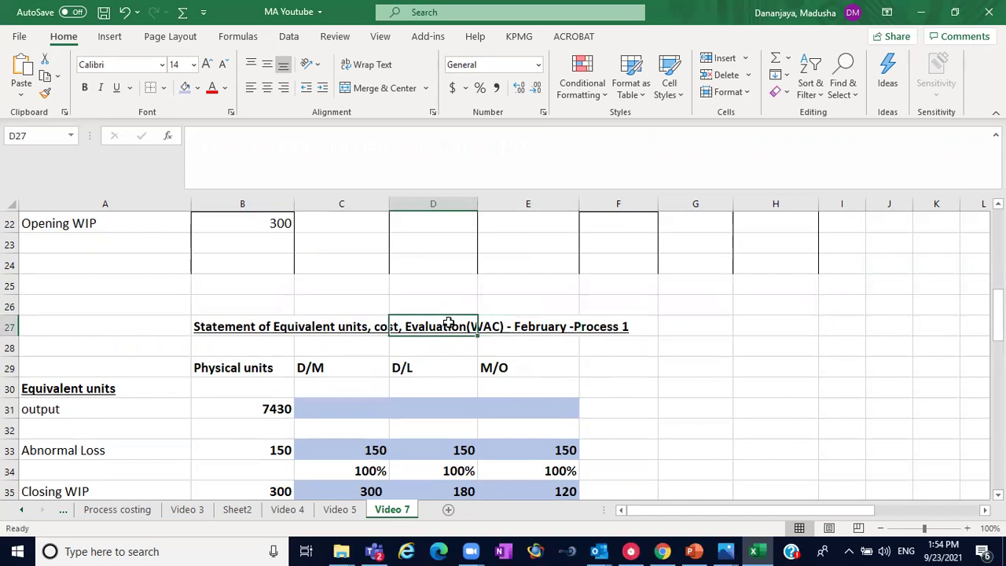
scroll(232, 313, down, 2)
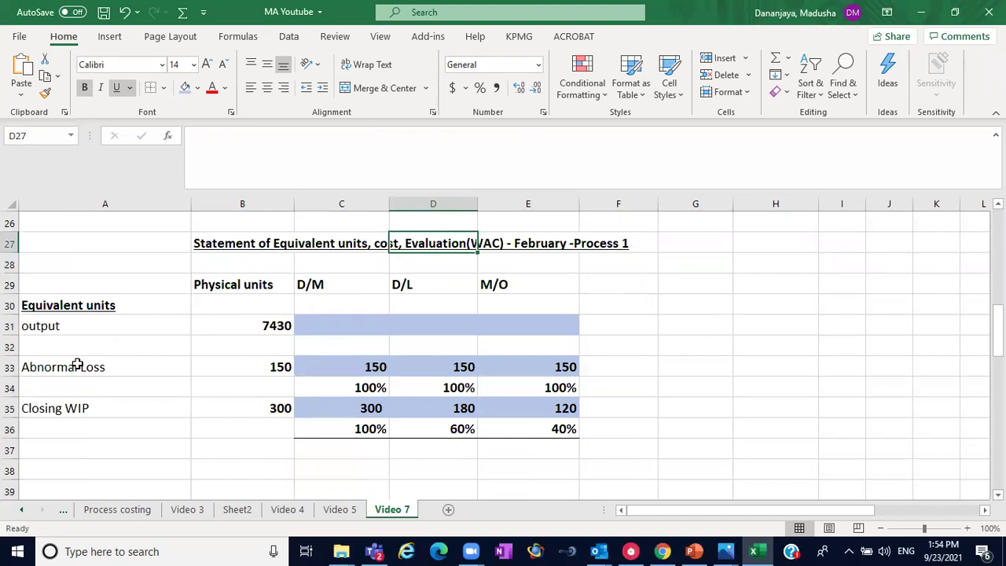
drag(77, 364, 566, 408)
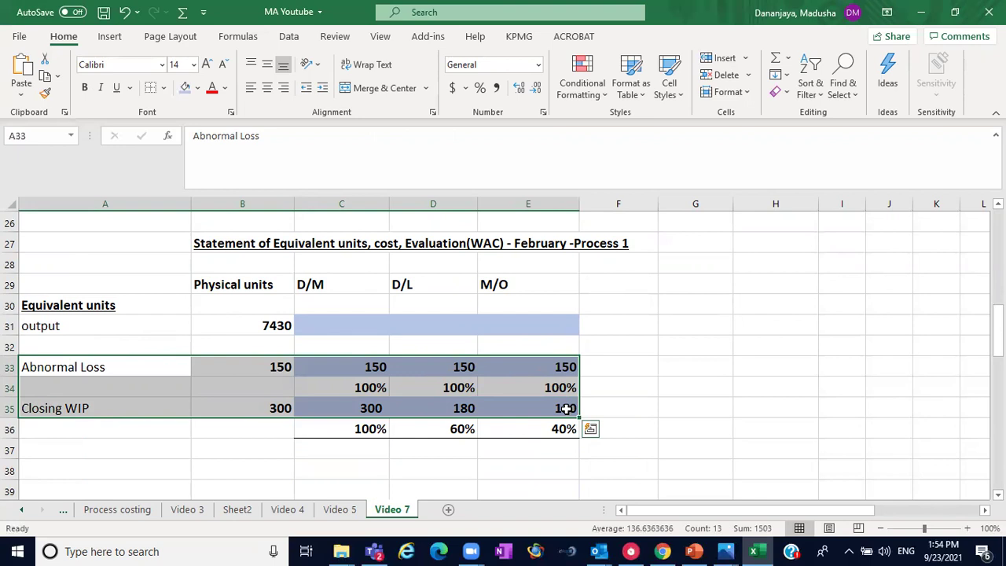
click(120, 325)
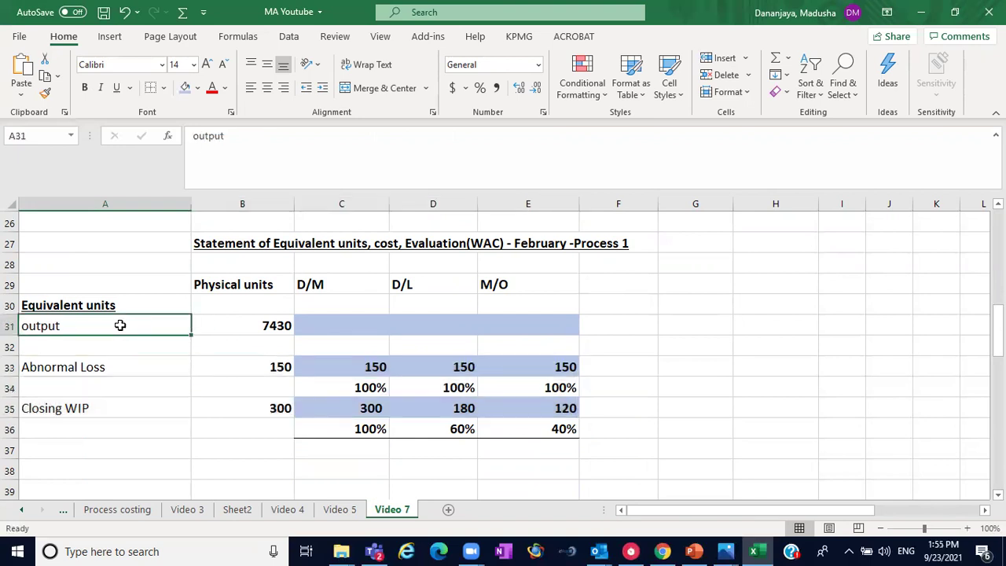
click(261, 325)
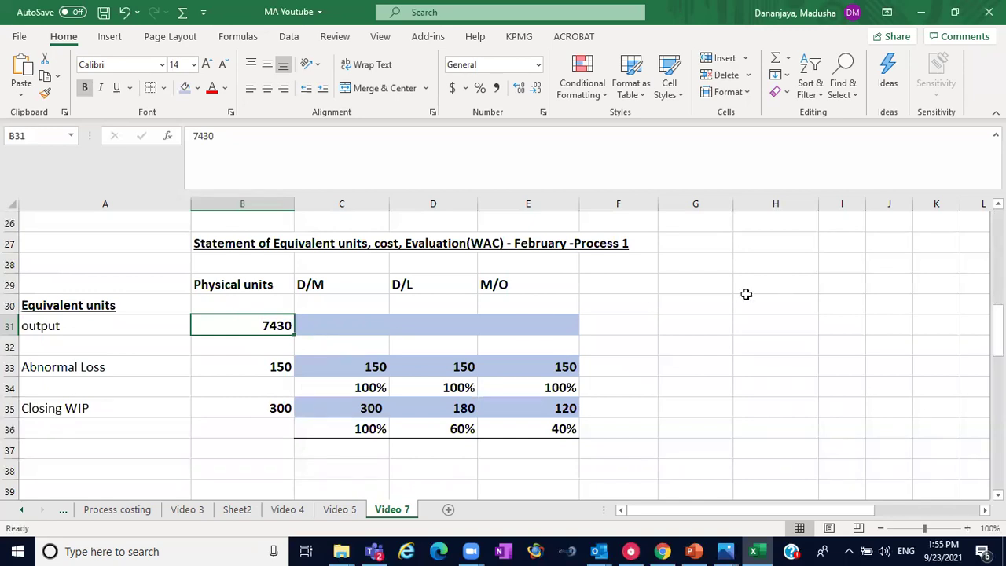
Step: Examine the garment factory FIFO example and the liquid WAC example on the Video 5 sheet, comparing how each treats opening WIP and output
click(338, 510)
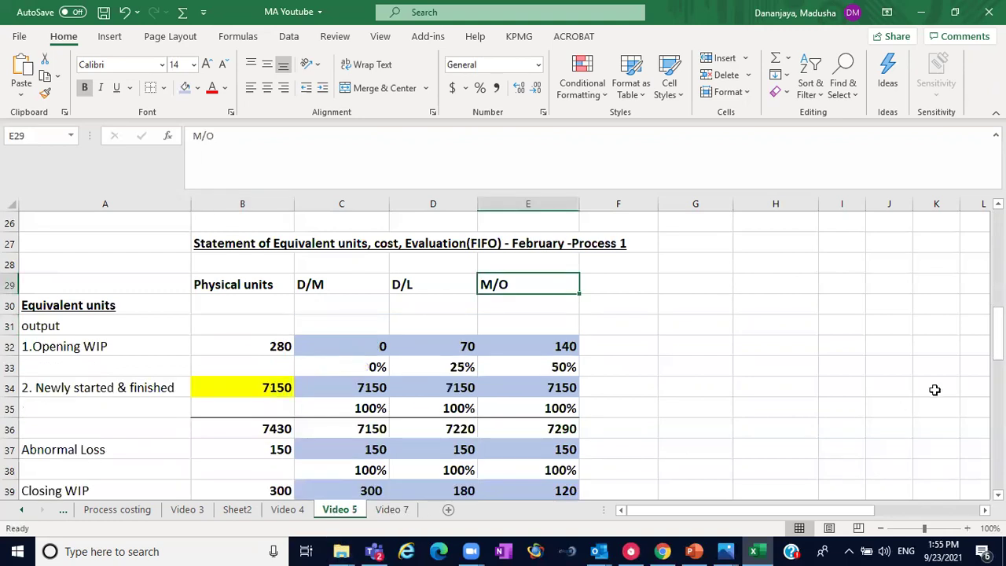
scroll(934, 416, up, 4)
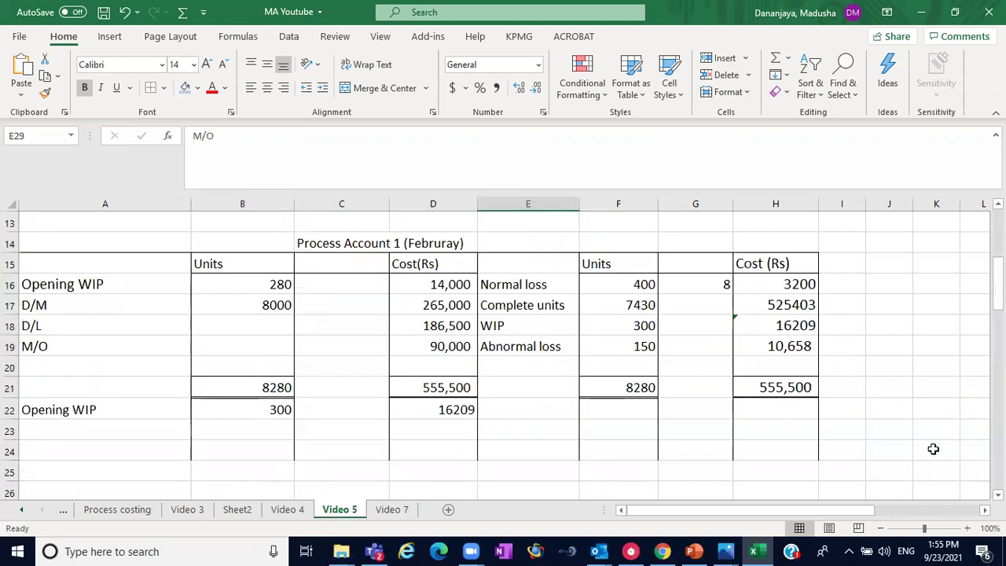
click(922, 512)
scroll(503, 350, down, 4)
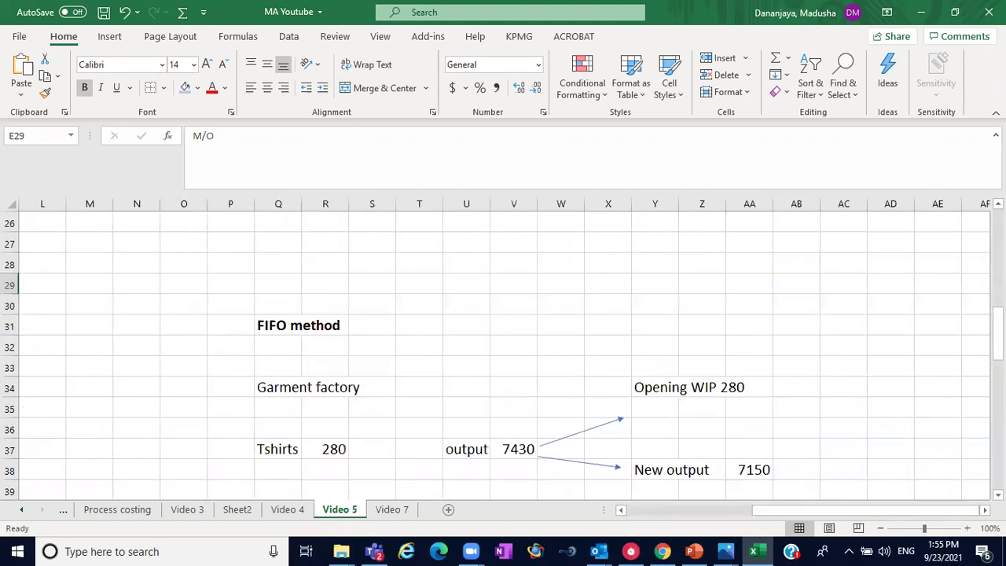
scroll(503, 349, down, 1)
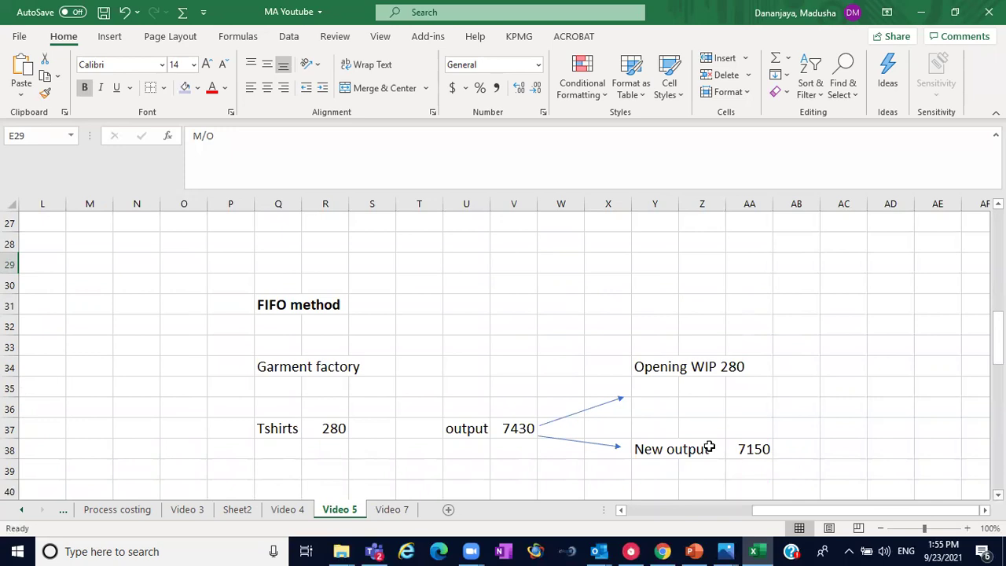
click(290, 430)
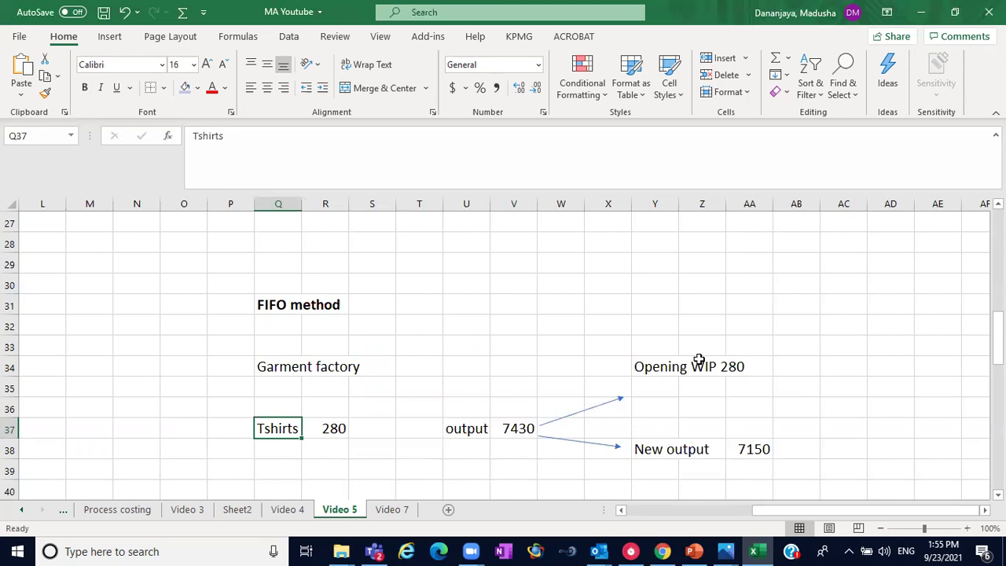
drag(664, 363, 795, 368)
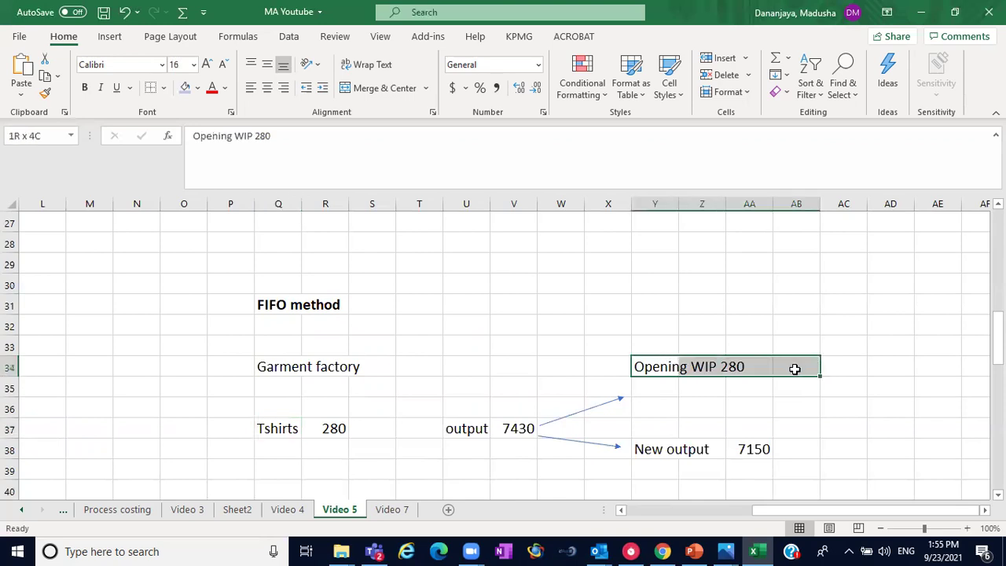
drag(651, 447, 754, 449)
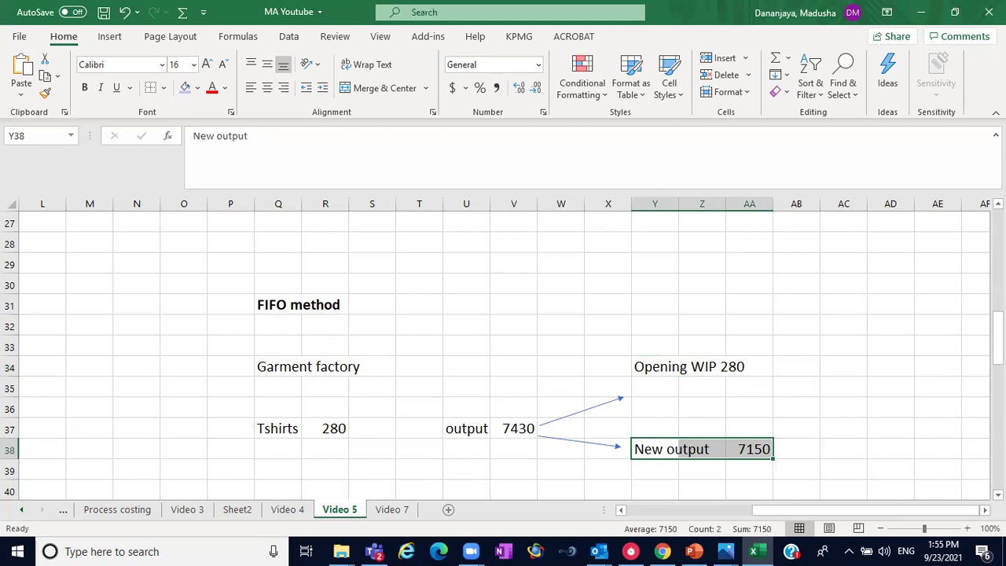
scroll(503, 353, down, 3)
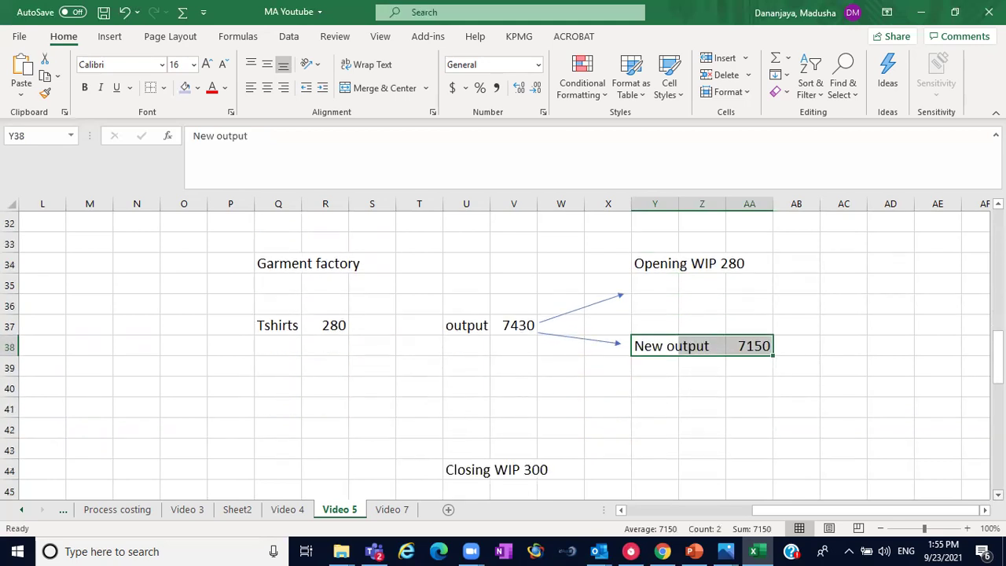
scroll(385, 359, down, 2)
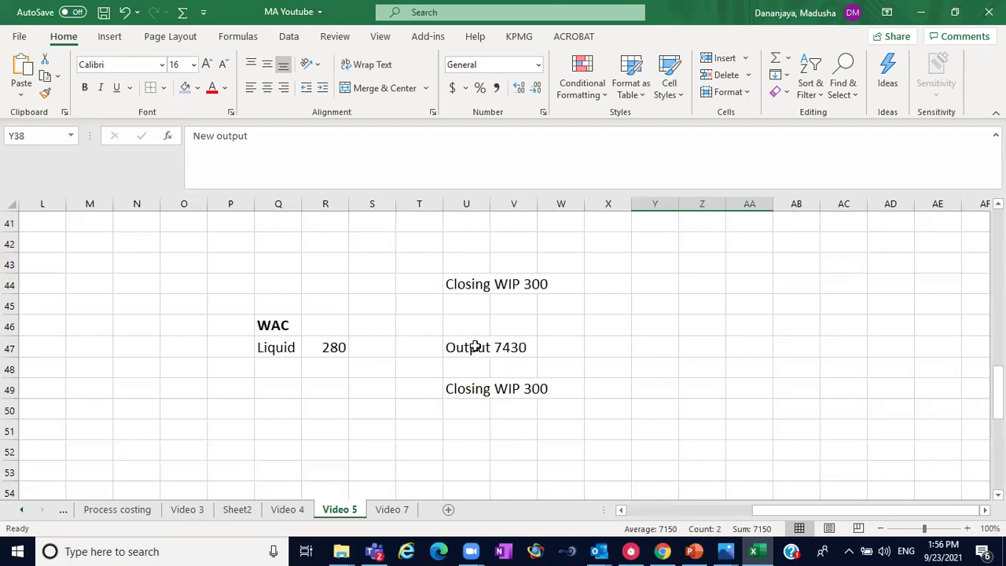
Step: Compare the output row of the Video 7 WAC statement with the opening WIP and newly started rows of the Video 5 FIFO statement
click(398, 509)
click(134, 336)
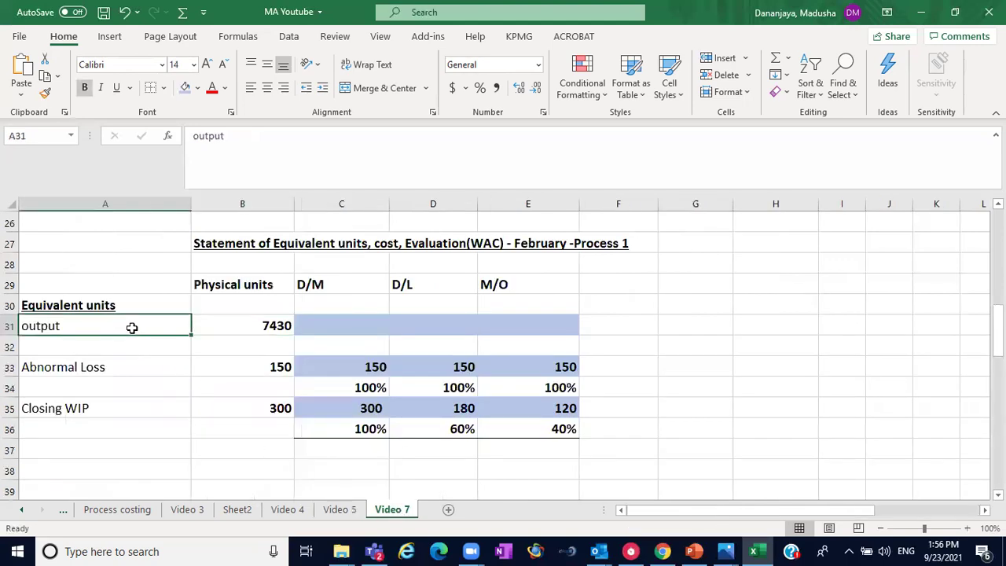
click(114, 344)
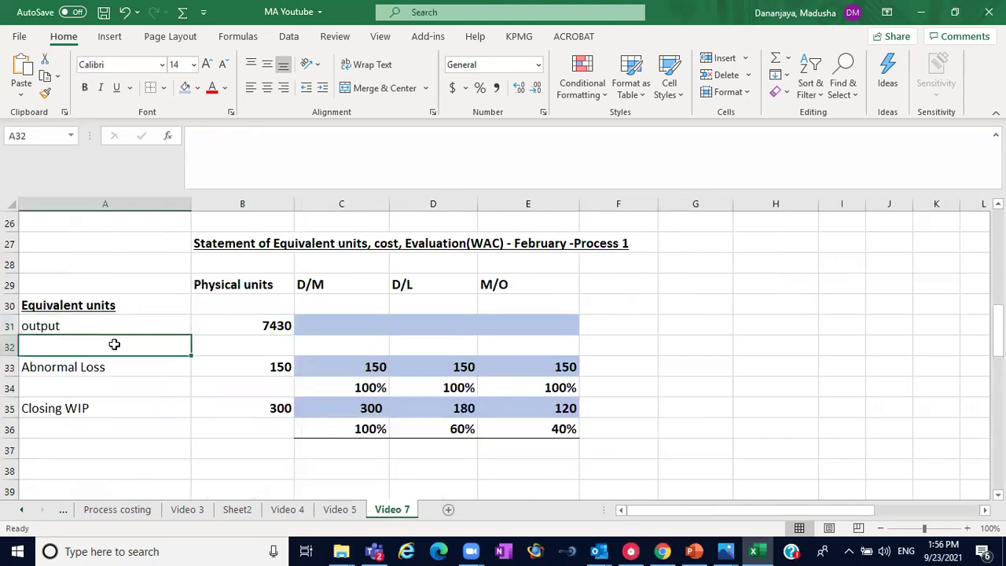
click(340, 511)
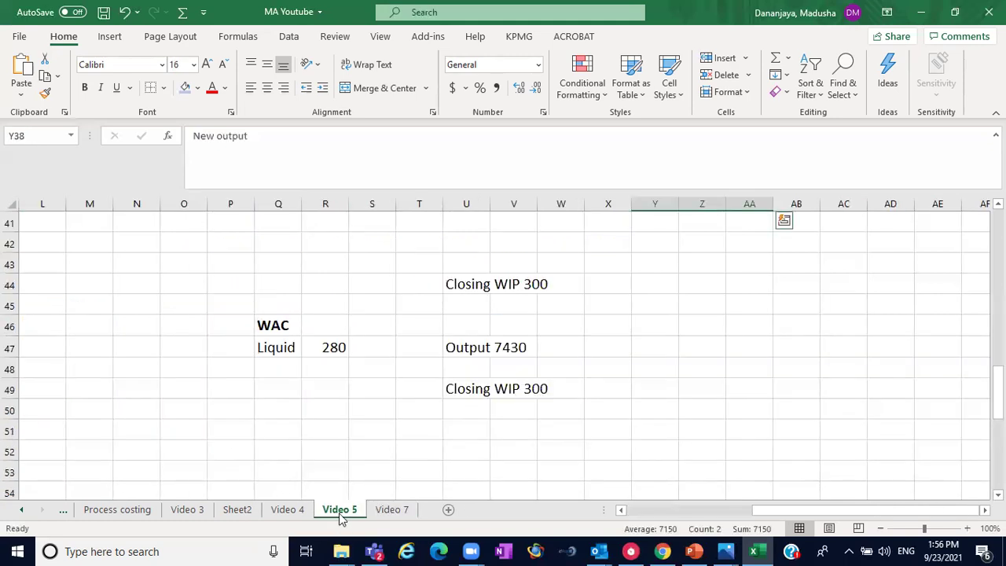
scroll(691, 508, left, 4)
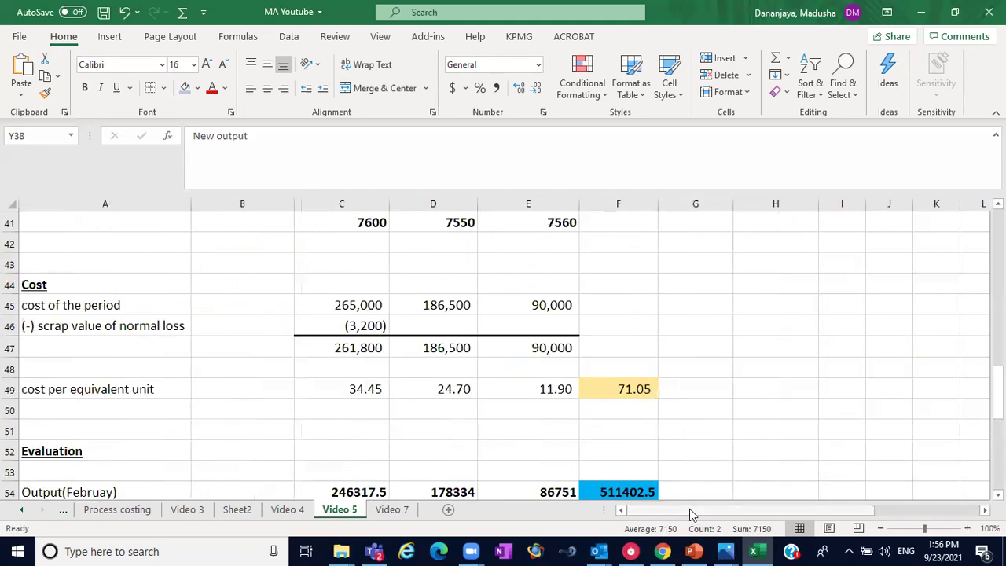
scroll(824, 312, up, 5)
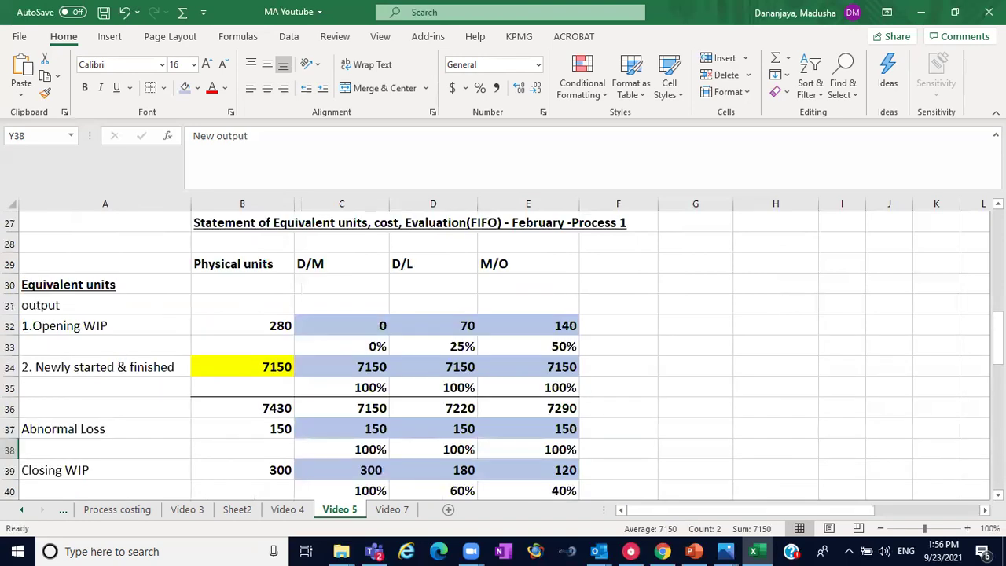
click(66, 323)
drag(104, 334, 136, 366)
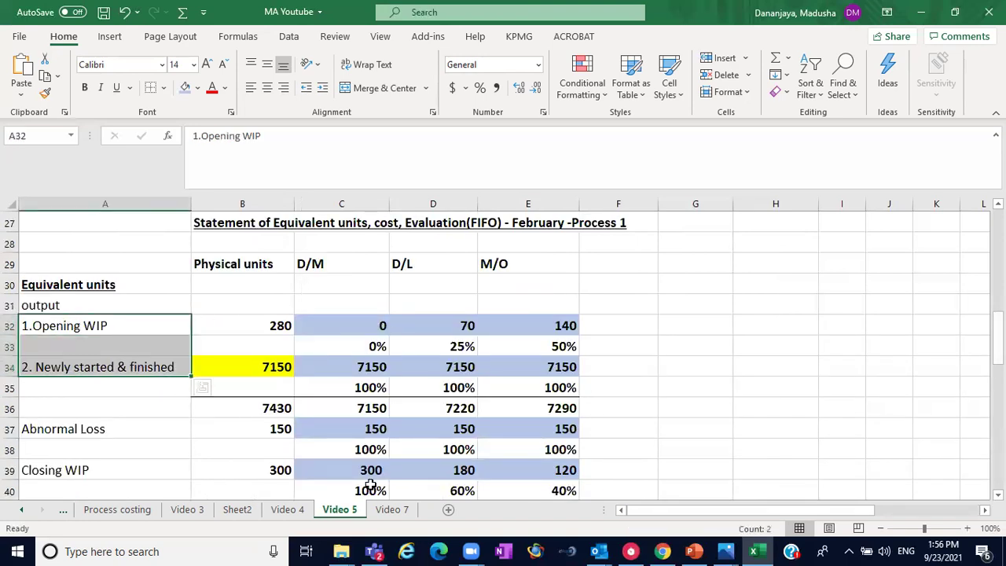
Step: On the Video 7 sheet, enter 100% completion under the output row for D/M, D/L and M/O in C32:E32
click(392, 509)
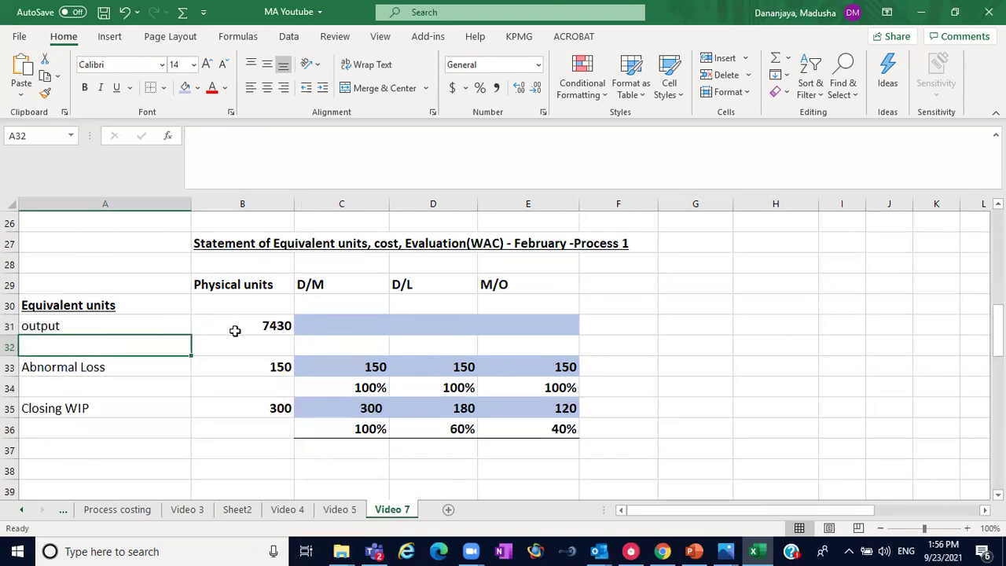
click(283, 326)
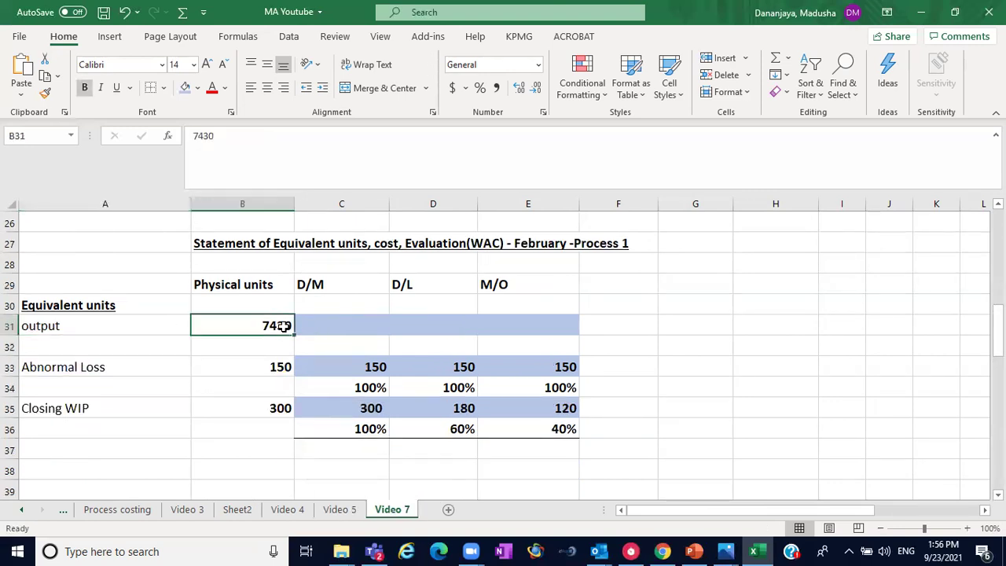
click(355, 341)
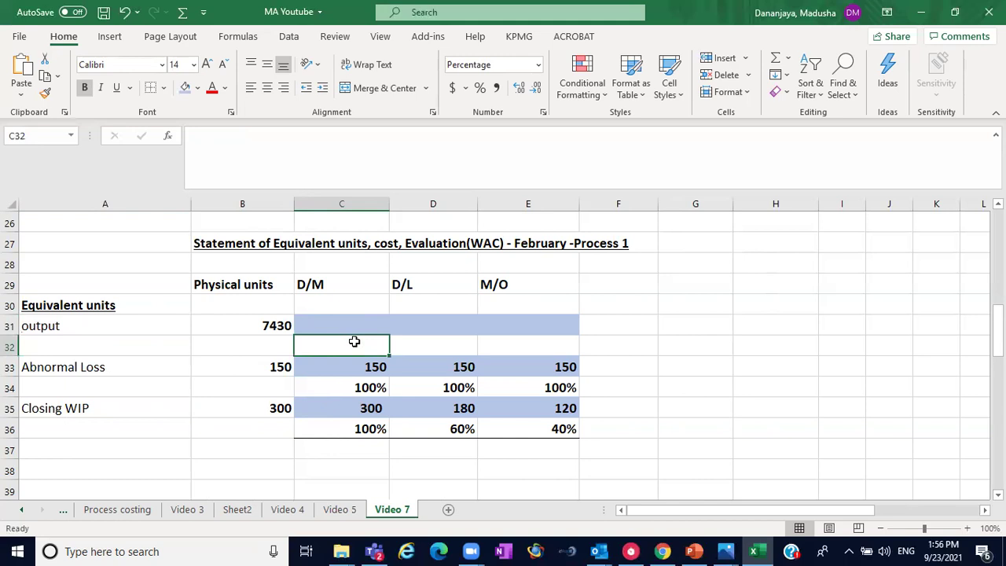
text(100)
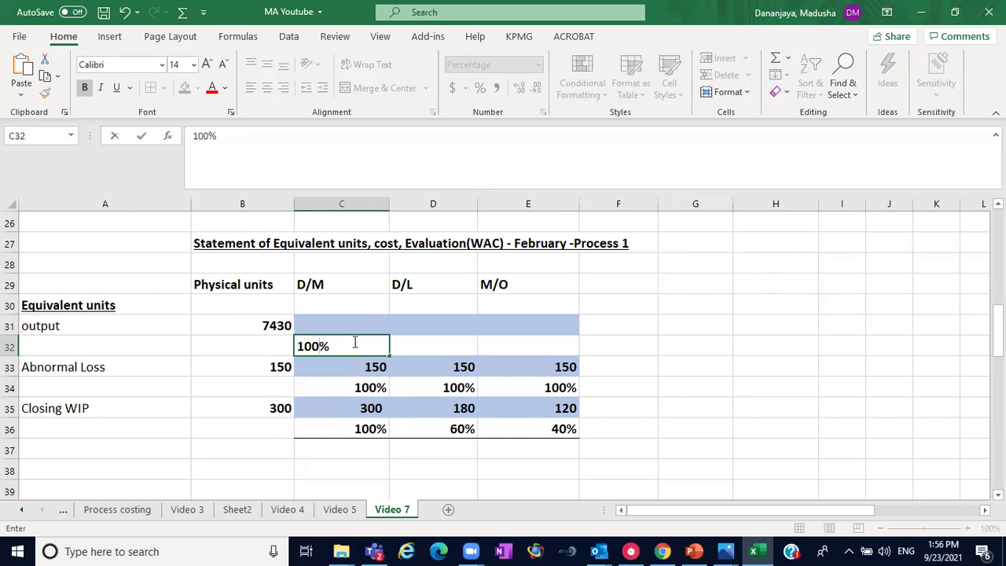
click(398, 343)
text(100)
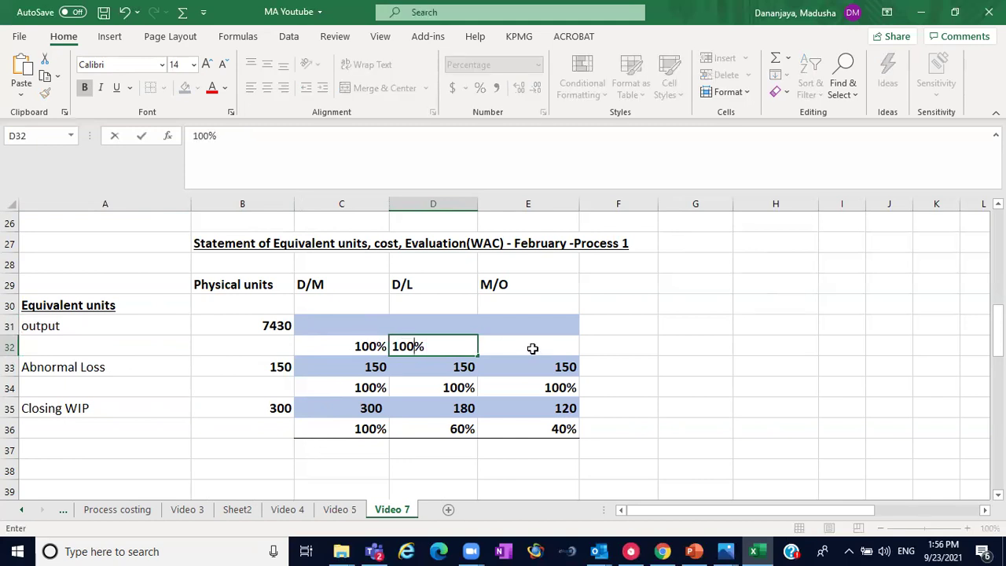
text(1)
key(BackSpace)
click(534, 348)
text(1)
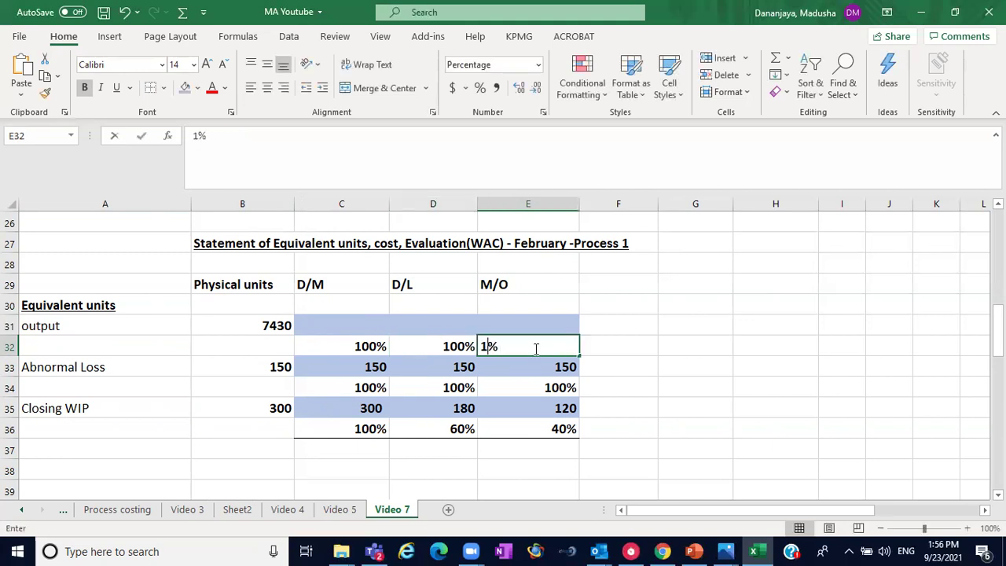
text(00)
key(Return)
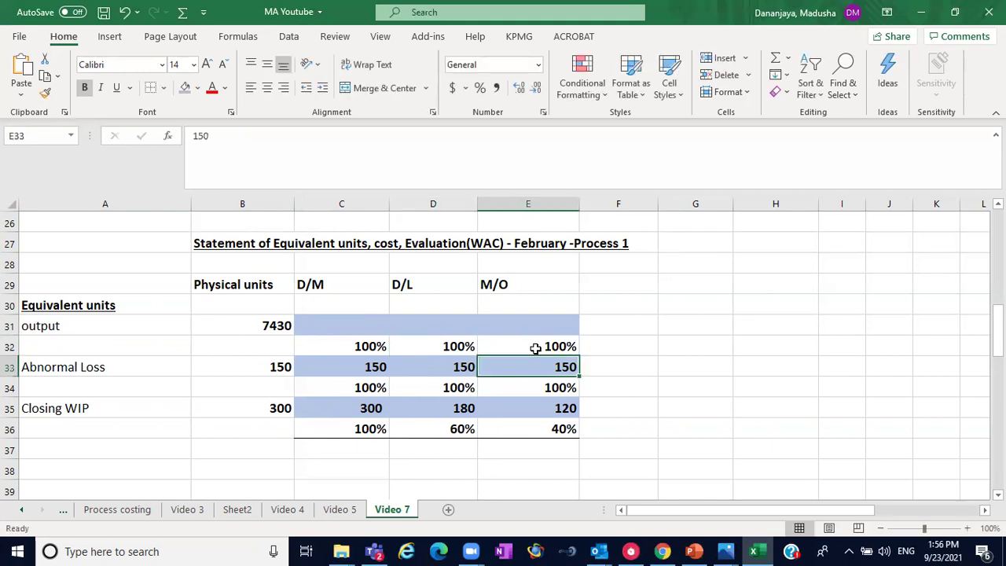
Step: Enter 7430 equivalent units of output for D/M, D/L and M/O in C31:E31
click(363, 327)
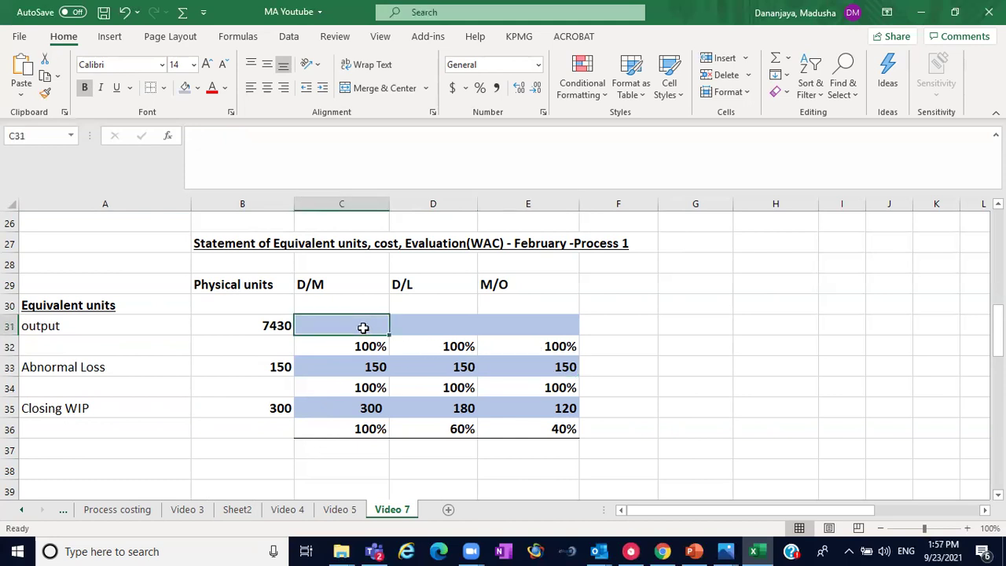
text(7430)
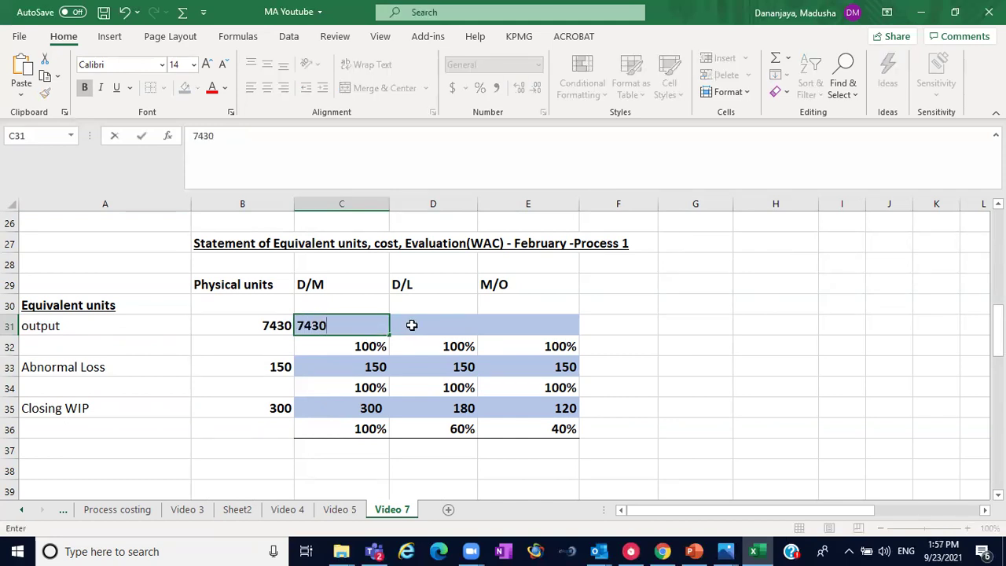
click(410, 324)
text(7430)
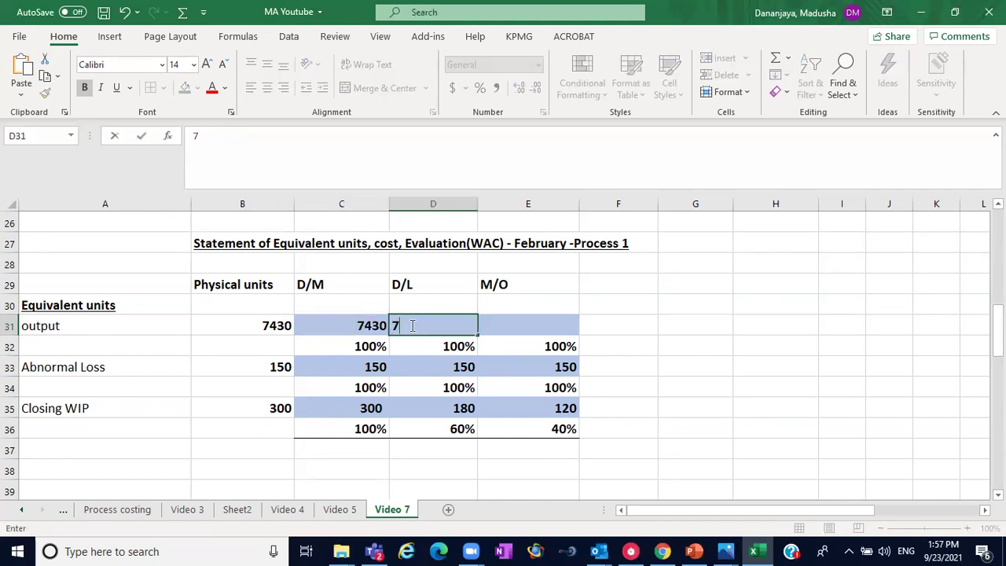
click(526, 321)
text(7430)
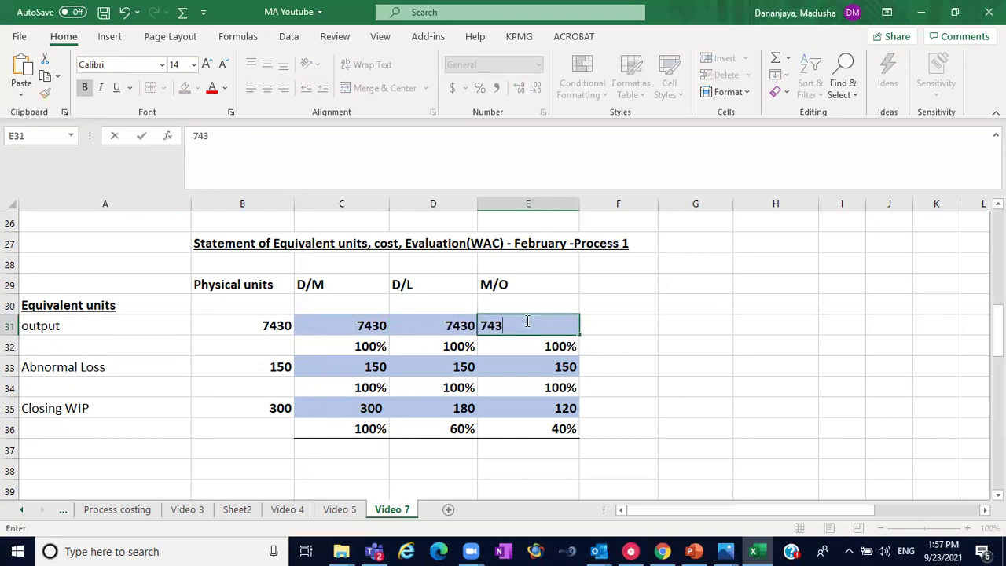
click(696, 382)
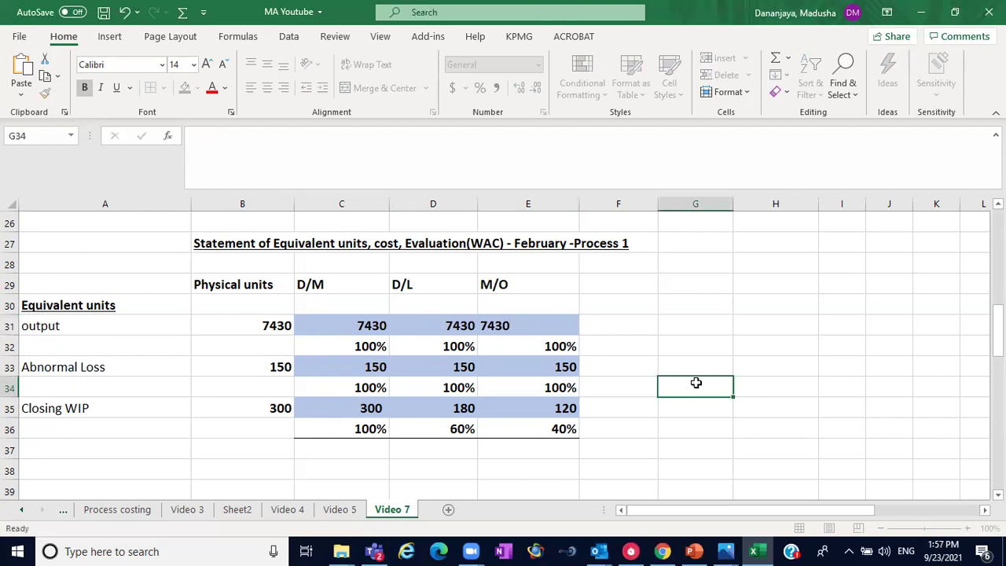
Step: Total the D/M equivalent units in C37 with the formula =C31+C33+C35
click(354, 444)
text(=)
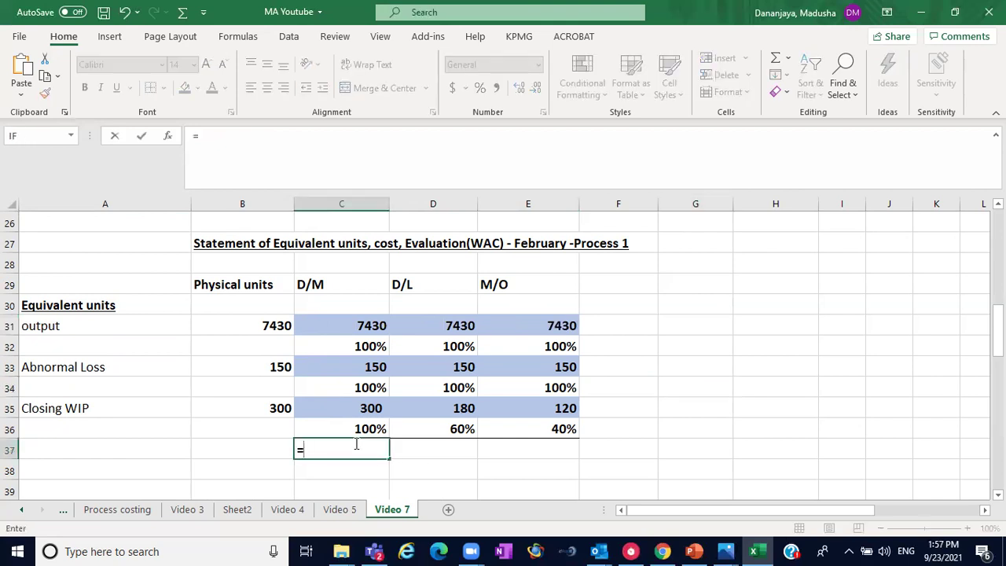
click(355, 325)
text(+)
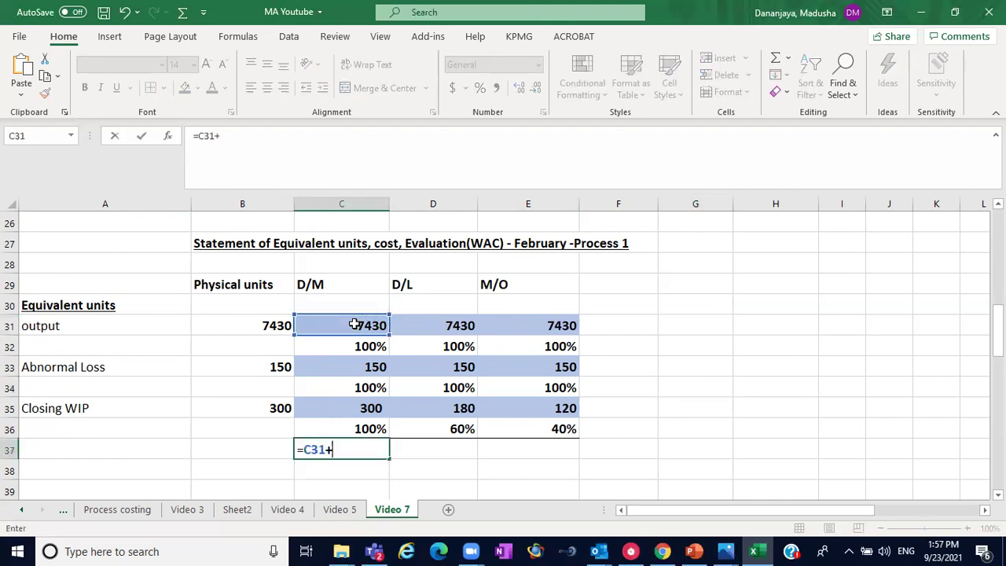
click(345, 366)
text(+)
click(338, 402)
text(+)
key(BackSpace)
key(Return)
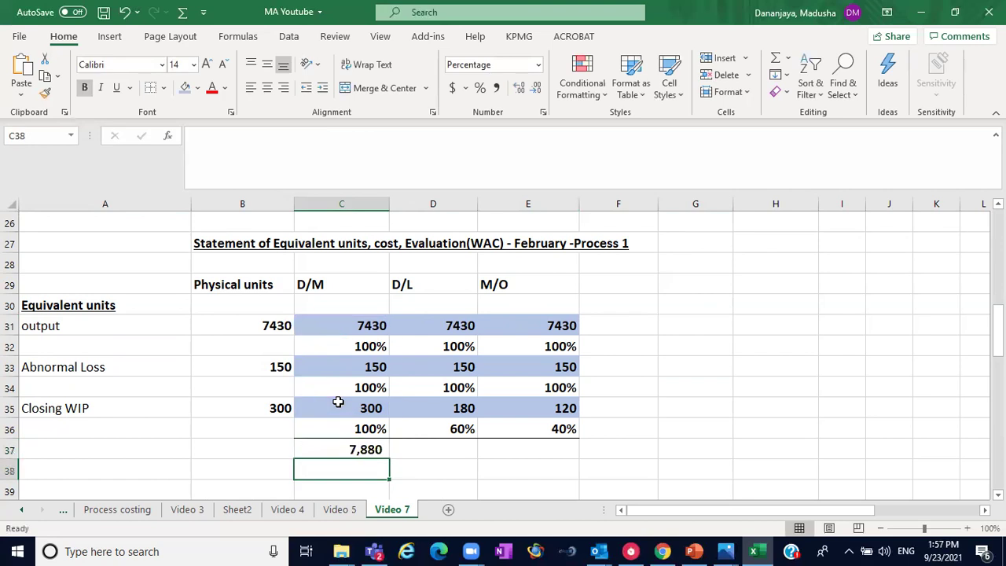
click(412, 445)
text(=)
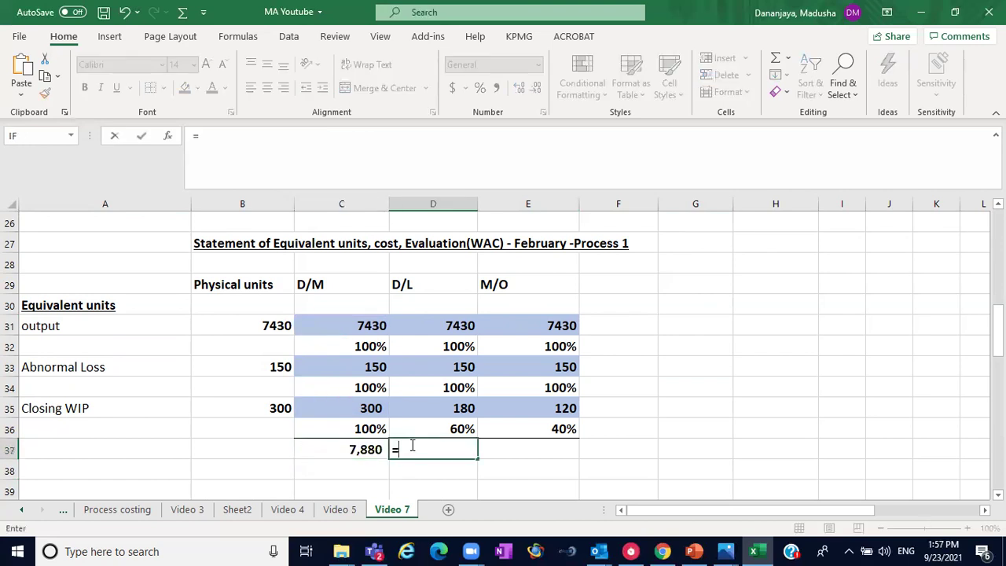
click(443, 330)
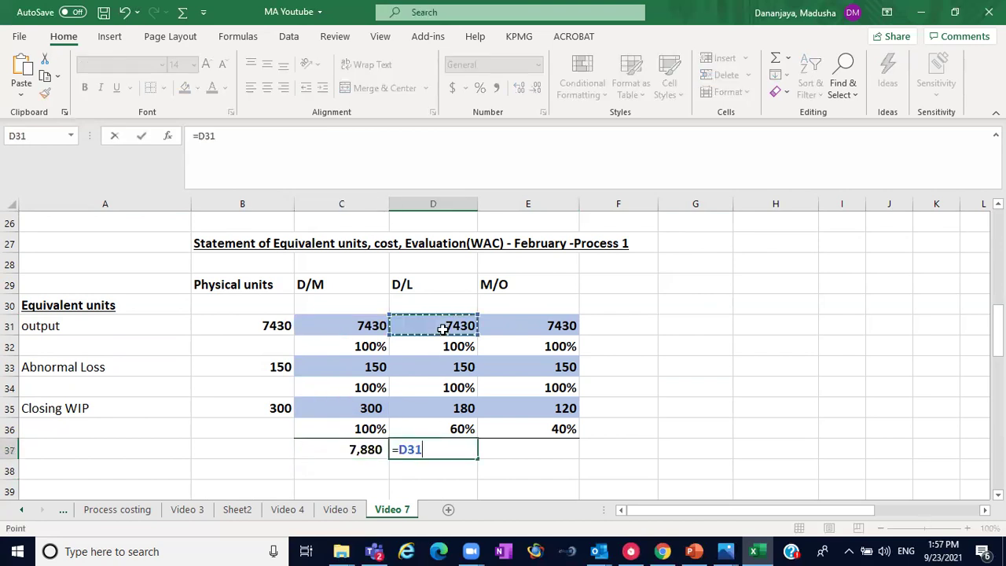
key(BackSpace)
key(BackSpace)
key(BackSpace)
key(BackSpace)
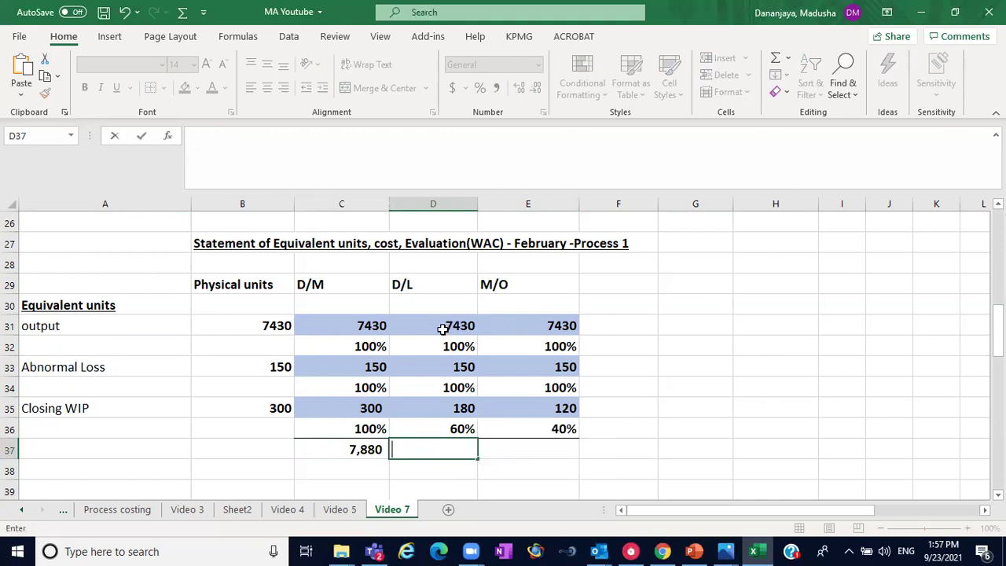
Step: Fill the D/M total formula from C37 across to the D/L and M/O columns in D37:E37
click(371, 449)
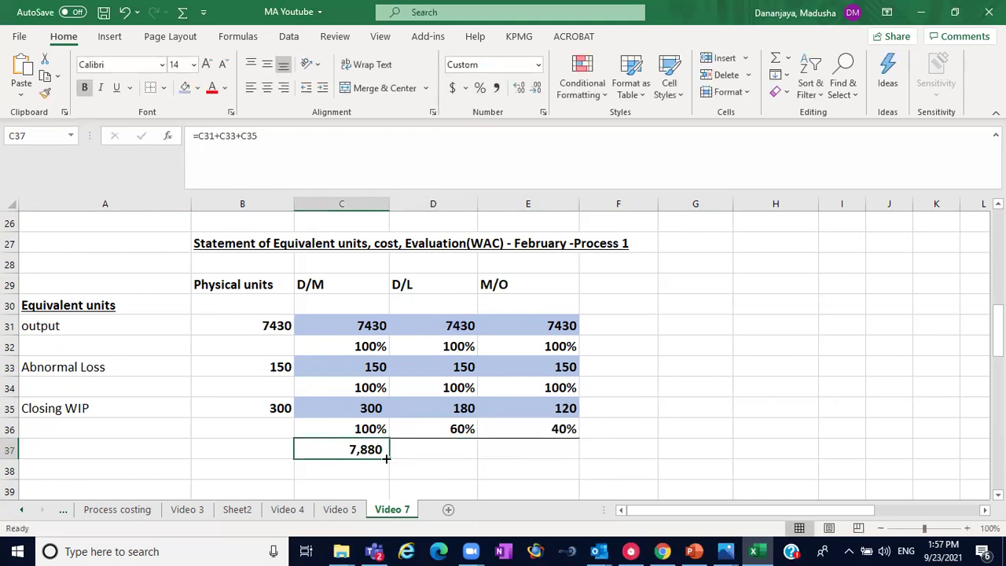
drag(389, 457, 544, 450)
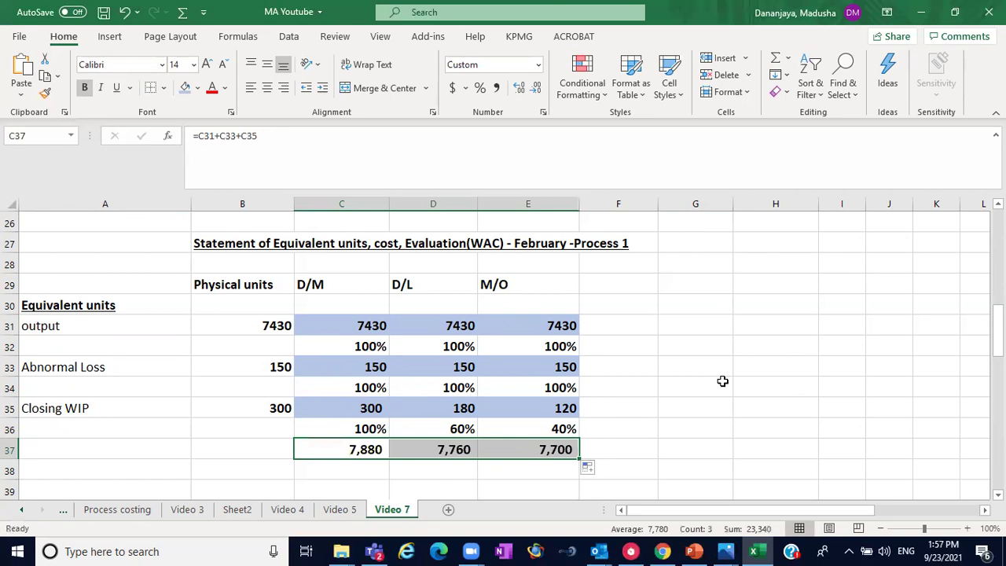
click(799, 348)
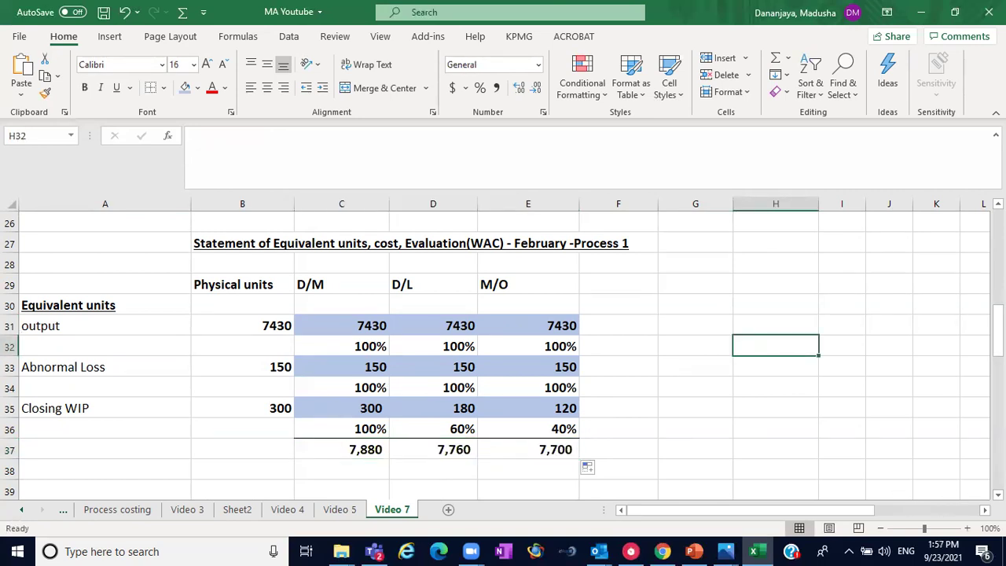
Step: Color the output equivalent units in C31:E31 red
scroll(503, 354, down, 1)
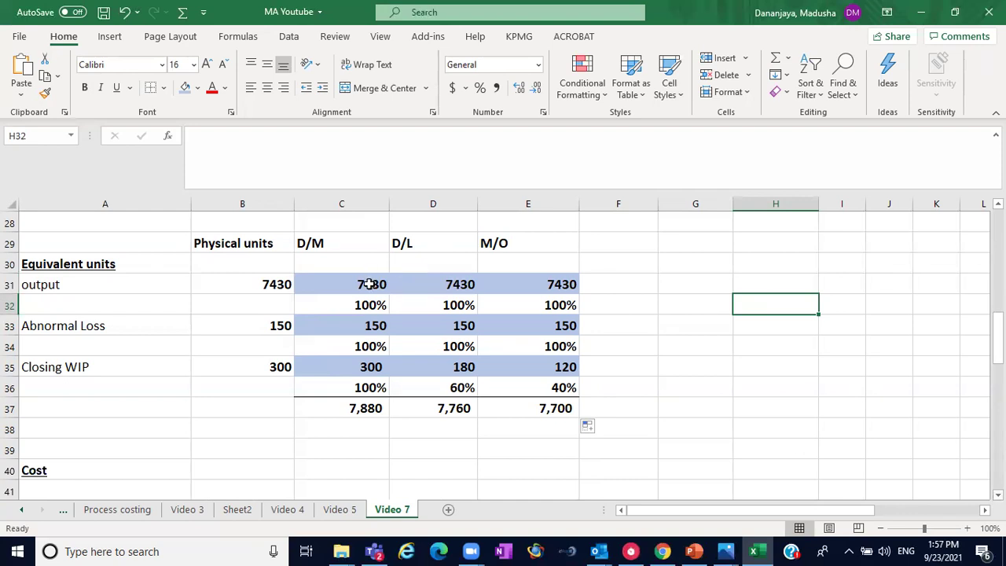
drag(365, 284, 549, 284)
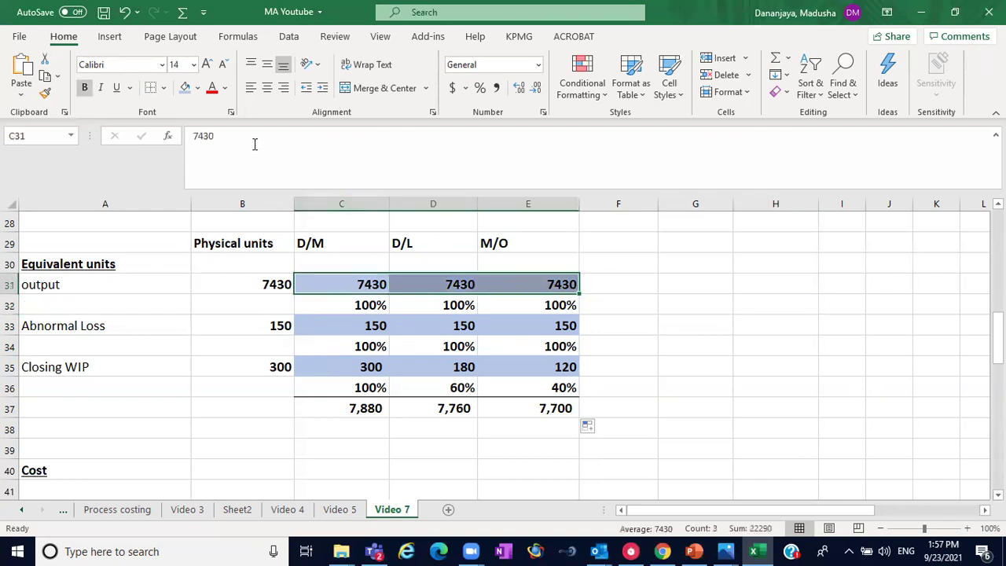
click(212, 87)
click(722, 342)
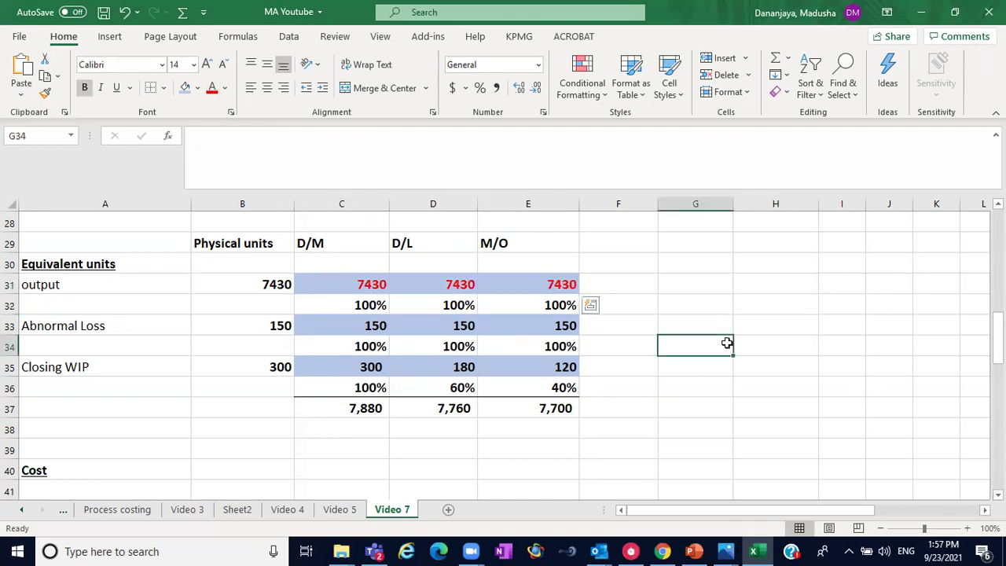
Step: Compare the cost of the period and normal loss scrap rows with the D/M, D/L and M/O costs in the February Process Account 1
scroll(498, 438, down, 3)
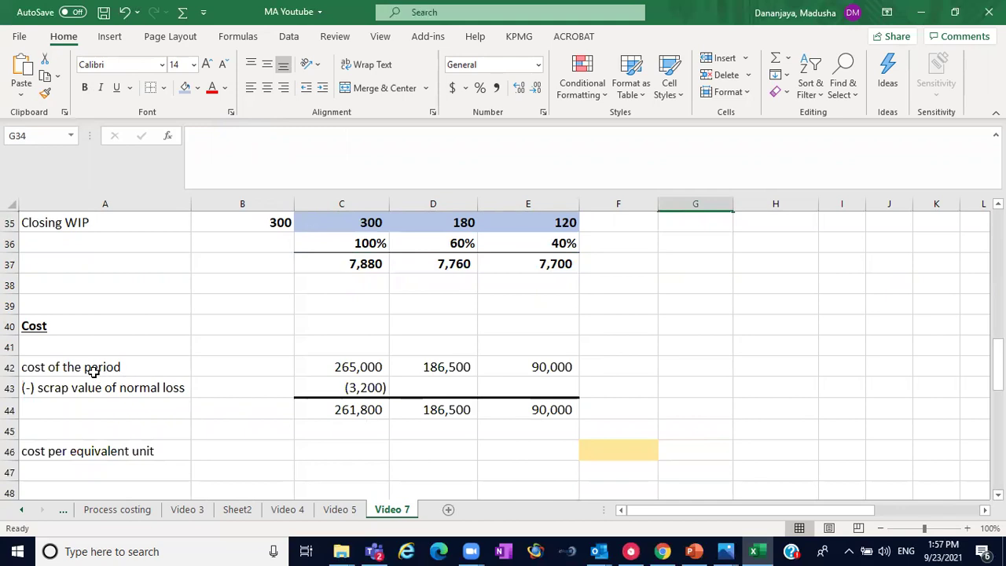
drag(85, 367, 178, 364)
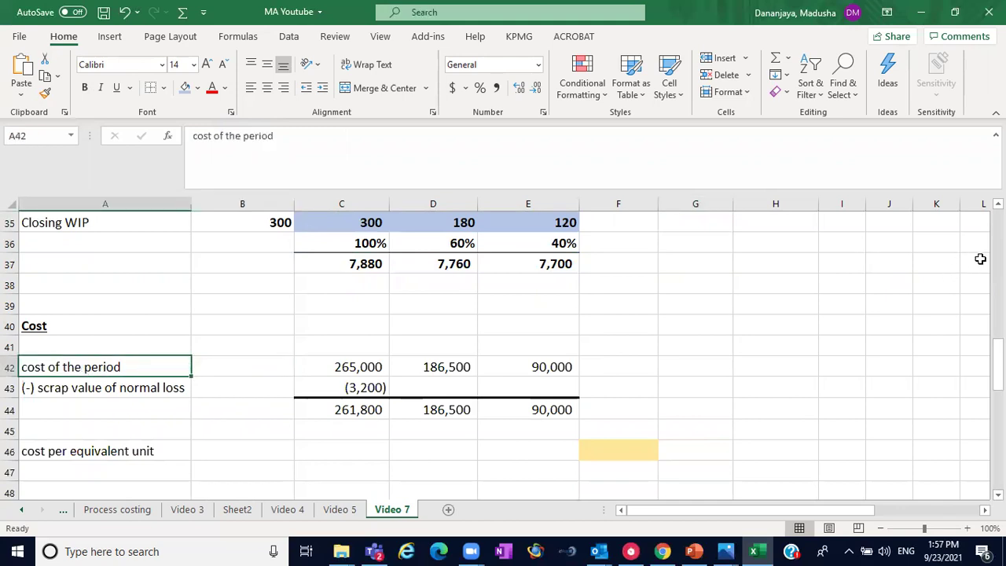
scroll(503, 346, up, 4)
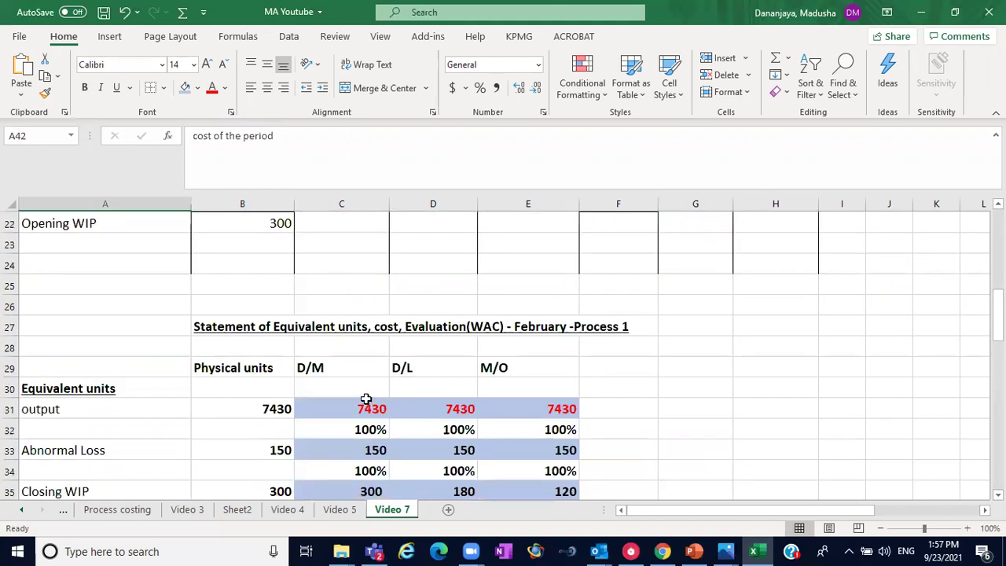
scroll(497, 444, up, 4)
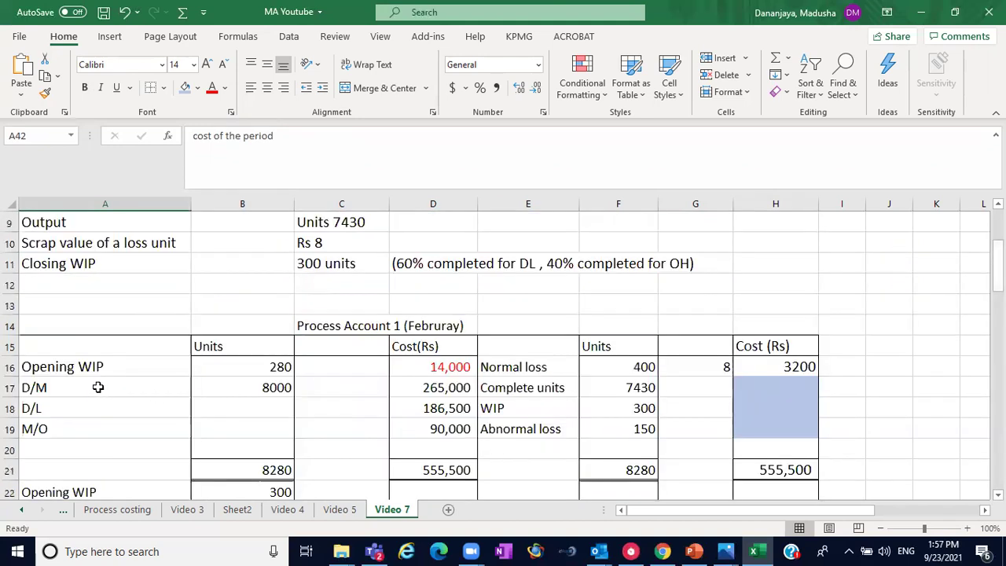
click(448, 387)
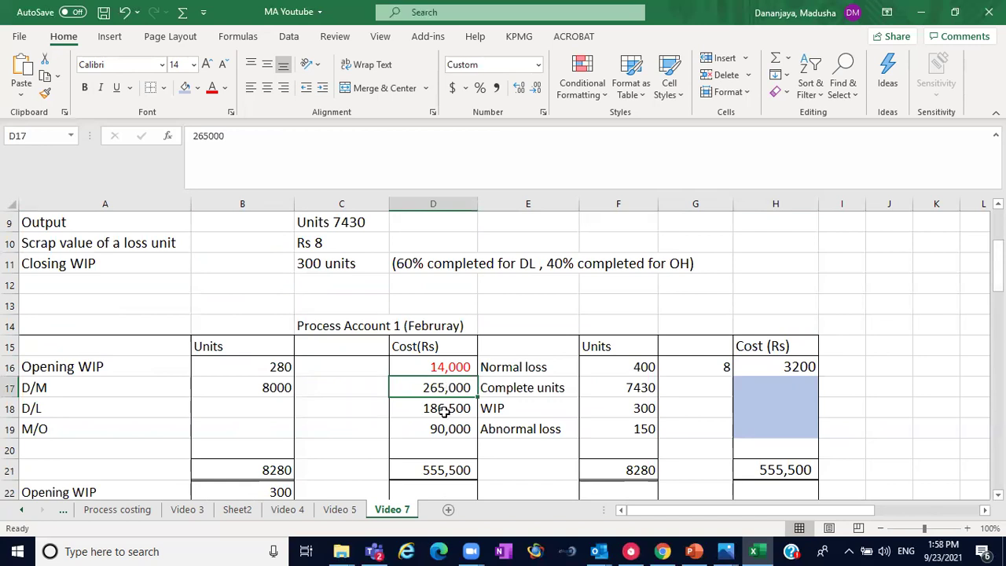
click(443, 409)
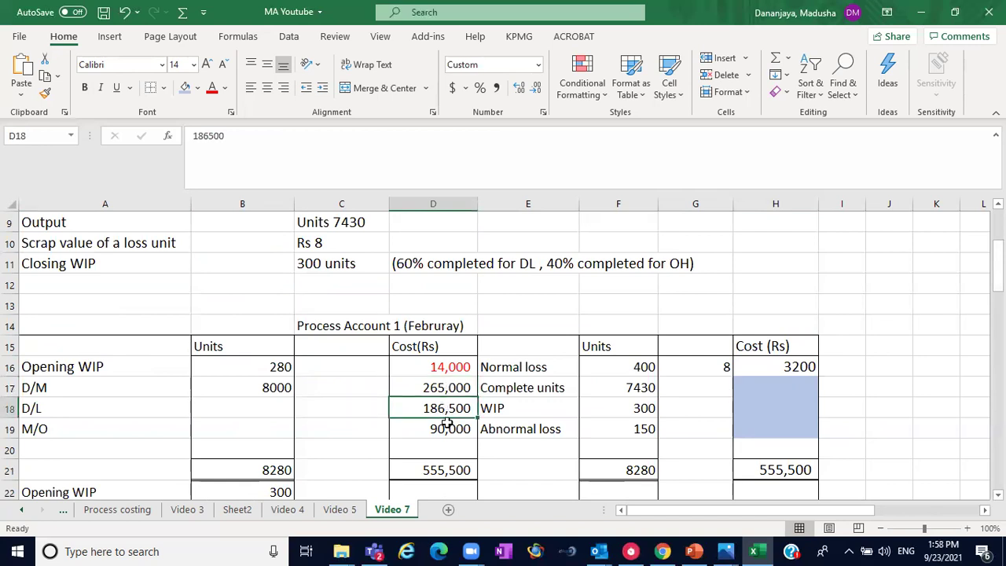
click(452, 428)
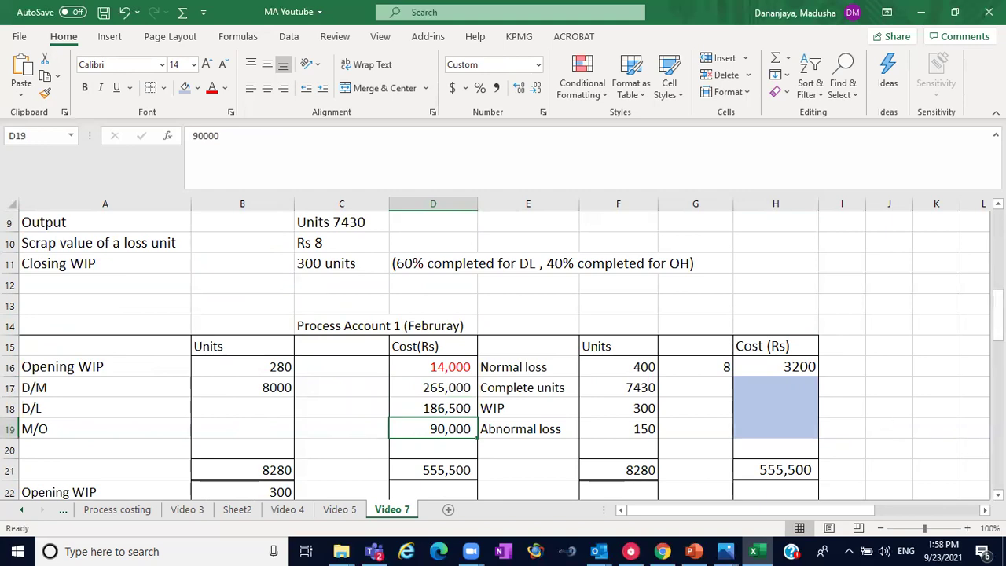
scroll(503, 353, down, 9)
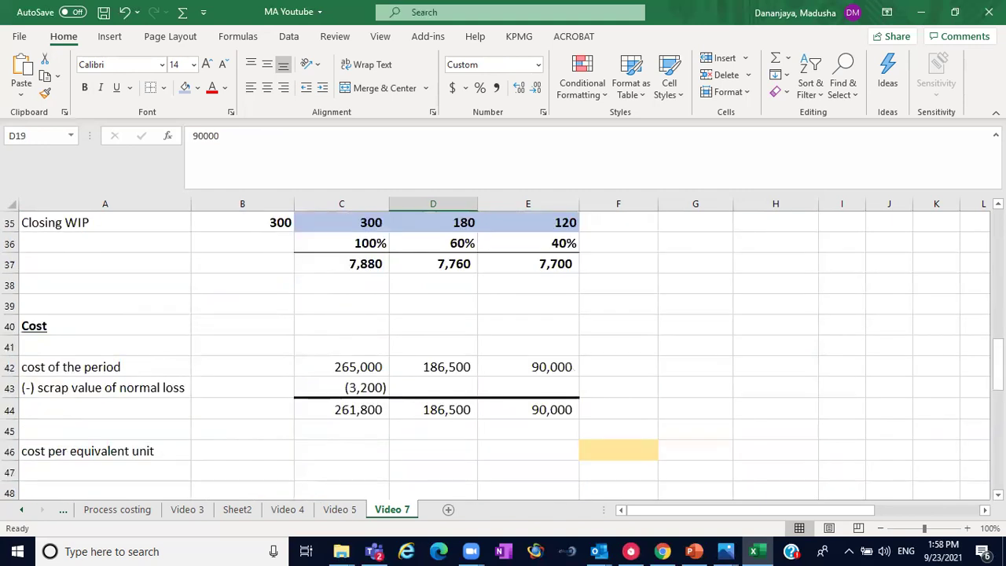
drag(369, 368, 525, 382)
click(341, 387)
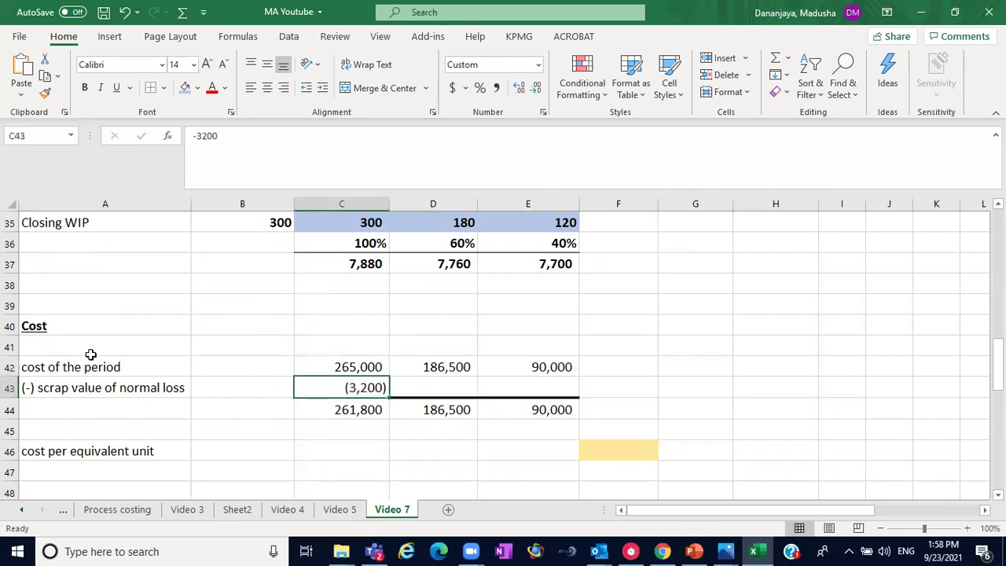
Step: Add the label "Opening WIP" in A41, above the cost of the period row
click(66, 350)
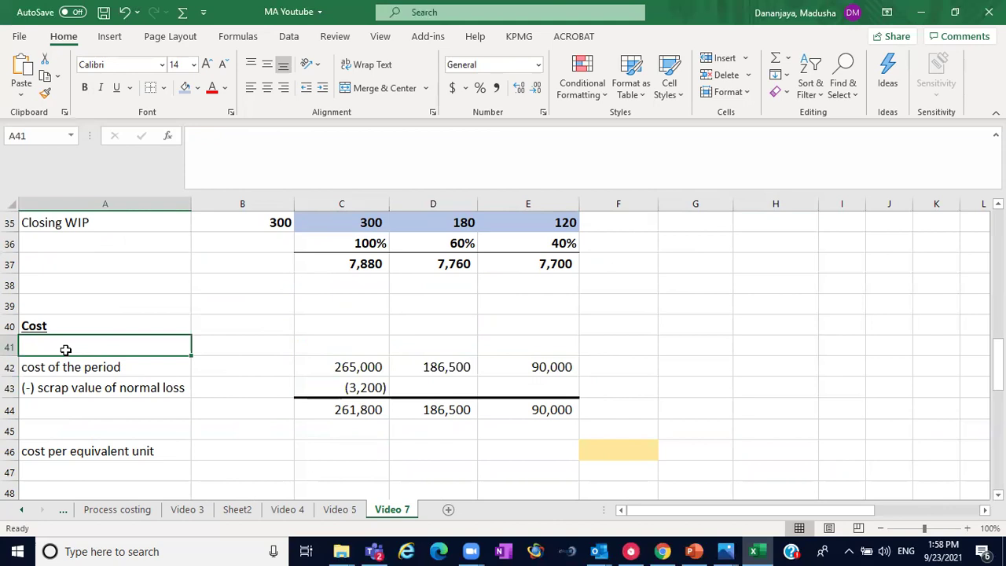
text(Open)
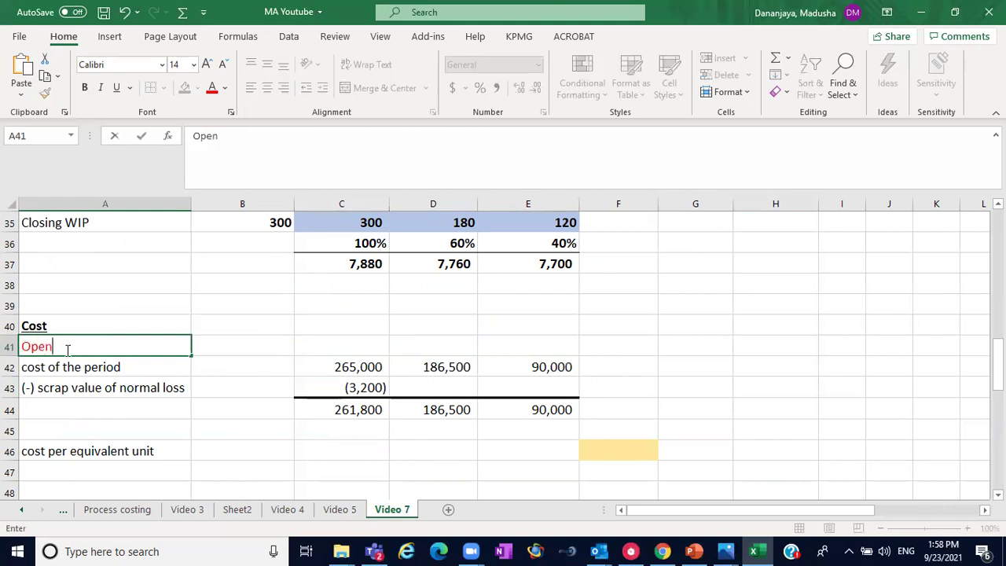
text(ing WIP)
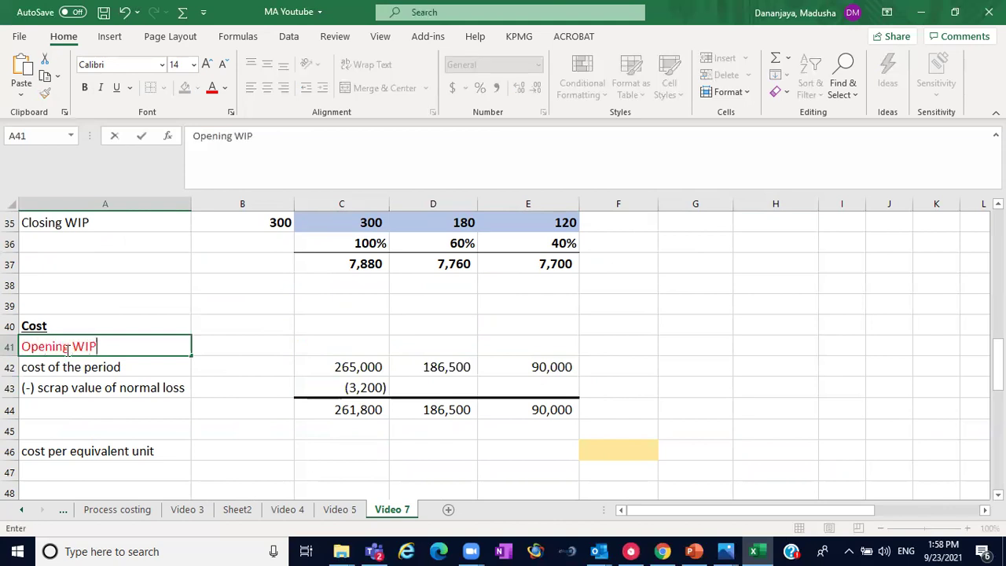
click(341, 347)
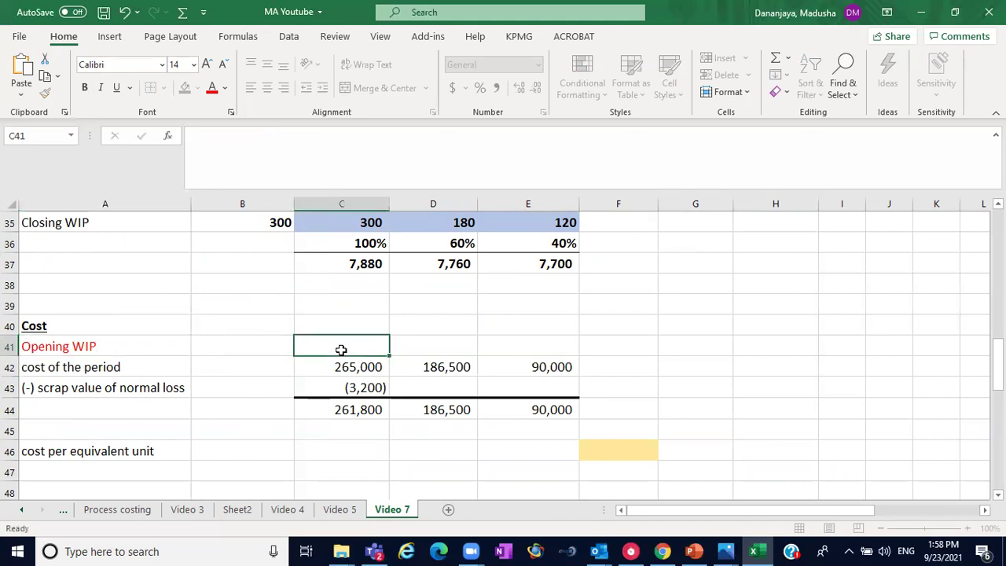
Step: Examine the opening WIP units and cost in the February Process Account 1 against the Opening WIP row of the cost section
click(111, 354)
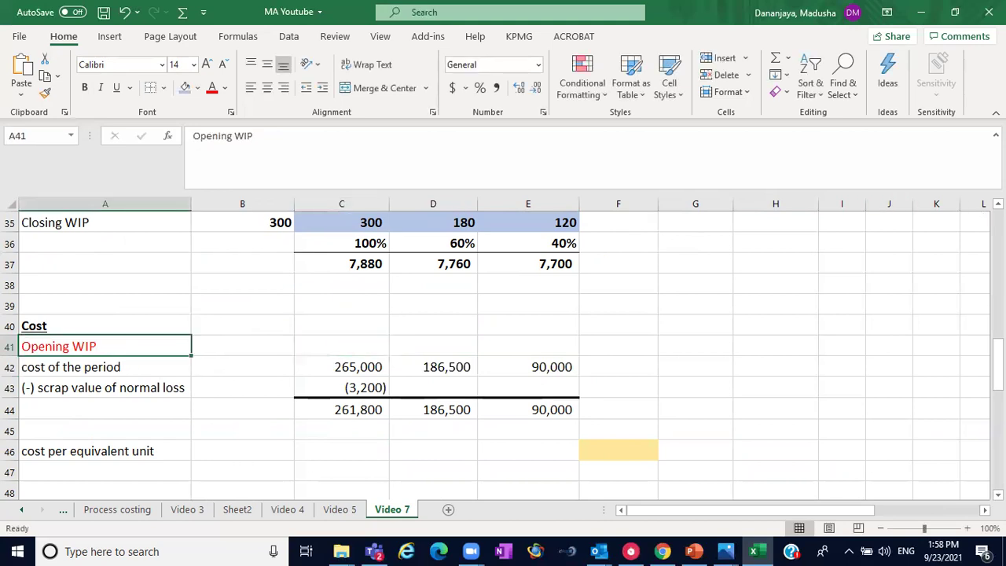
scroll(595, 235, up, 4)
scroll(729, 344, up, 4)
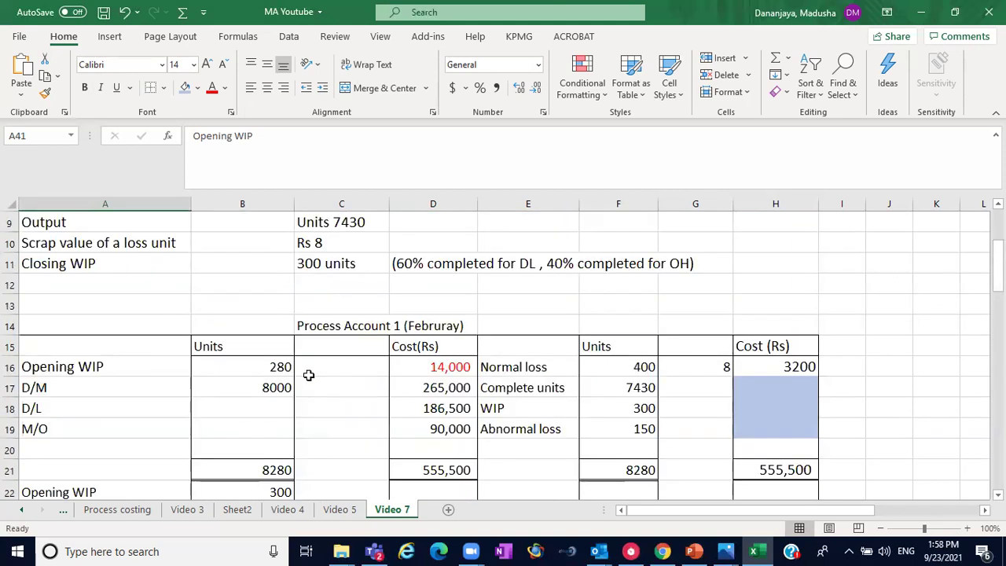
drag(121, 370, 461, 366)
click(462, 366)
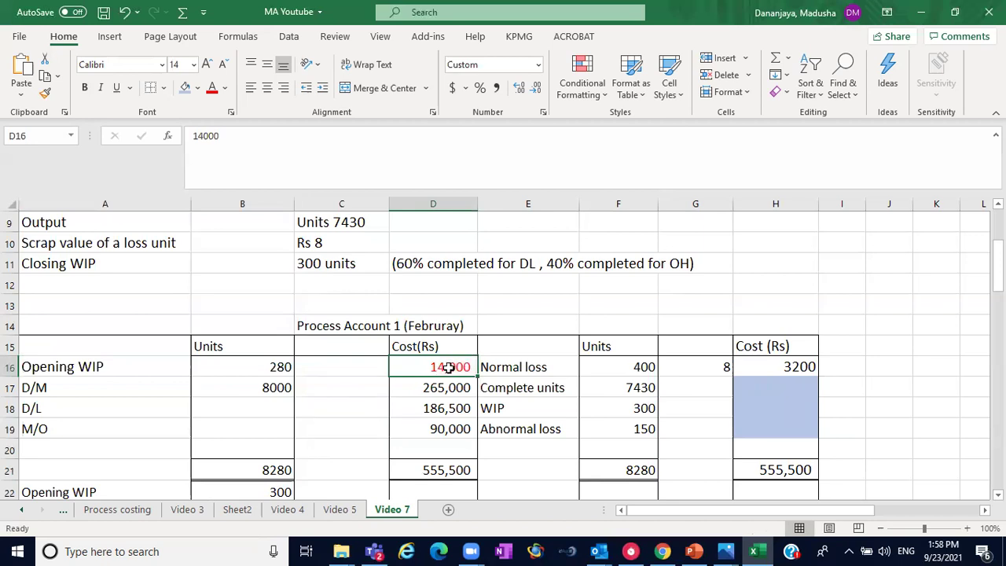
scroll(460, 366, down, 4)
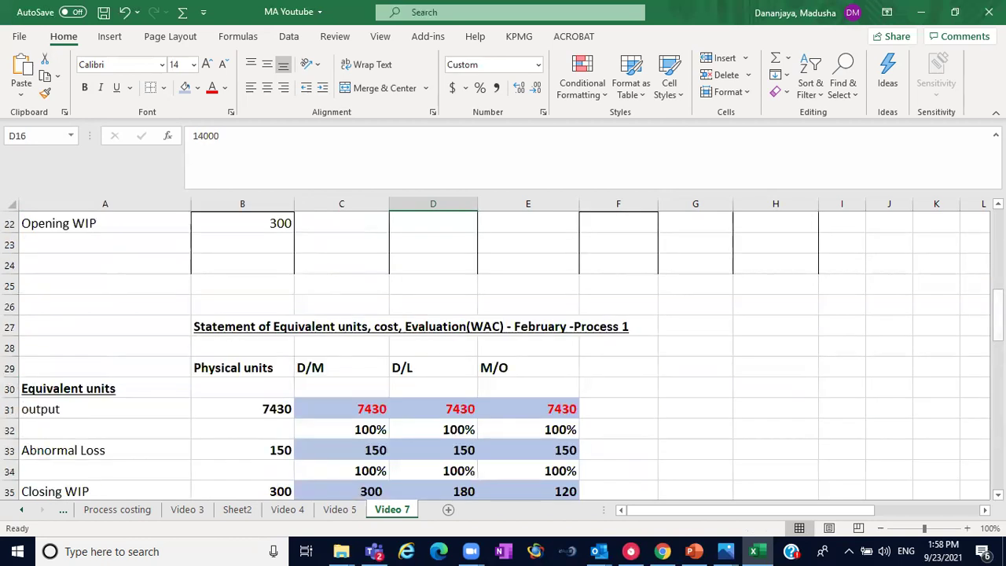
scroll(649, 357, down, 4)
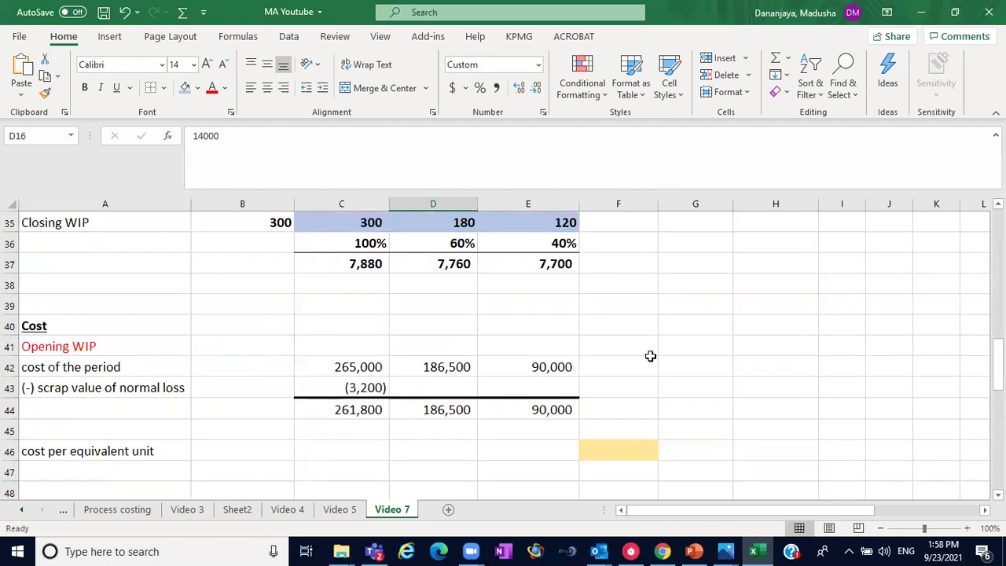
Step: Review the empty Opening WIP cost cells C41:E41 against the cost of the period row below
click(321, 348)
drag(320, 348, 564, 347)
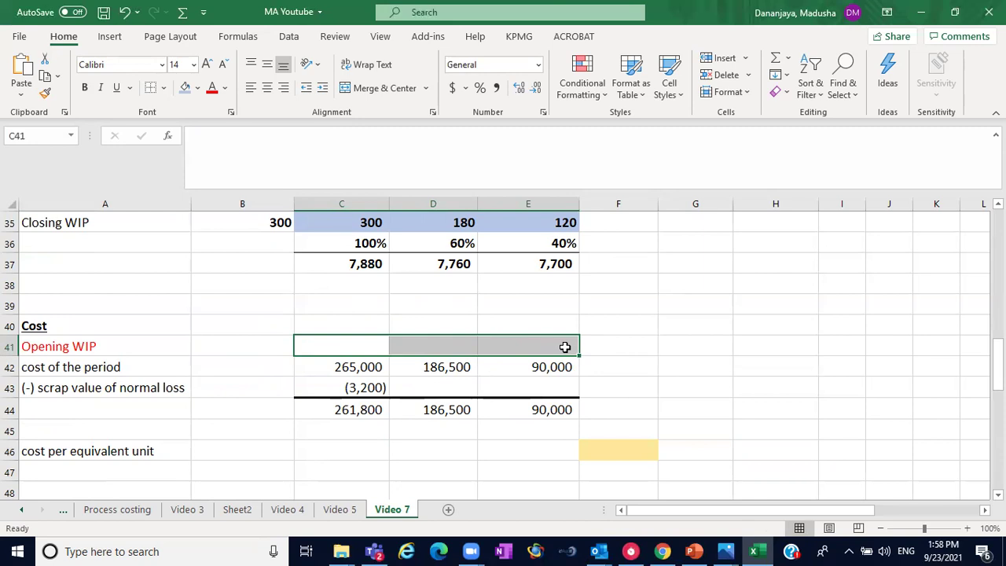
click(352, 351)
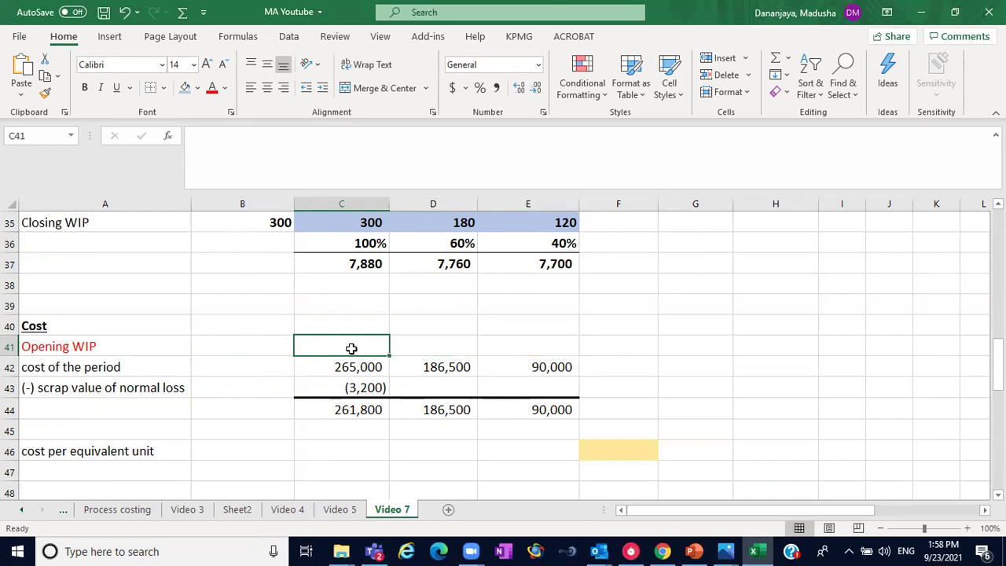
click(455, 343)
click(531, 343)
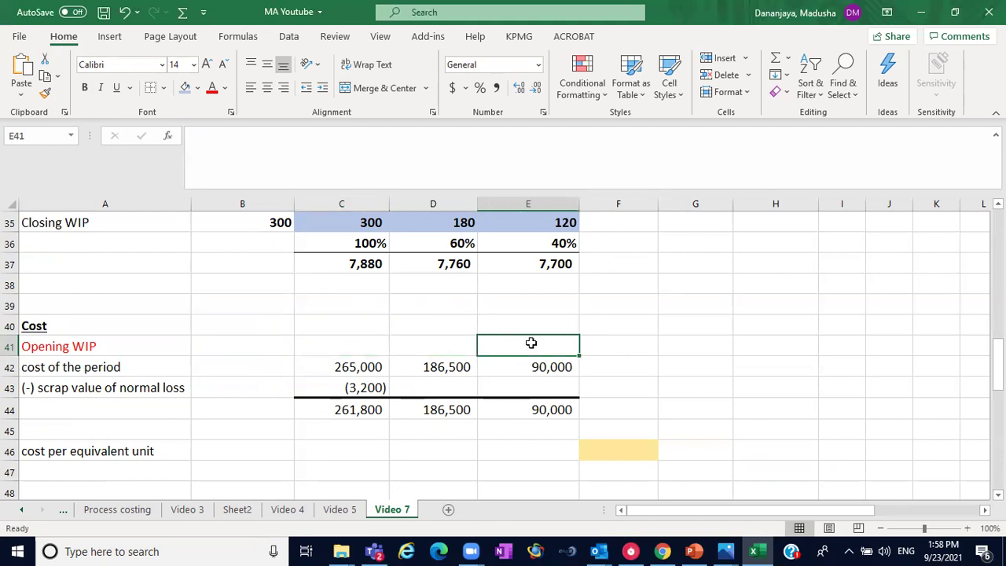
click(353, 359)
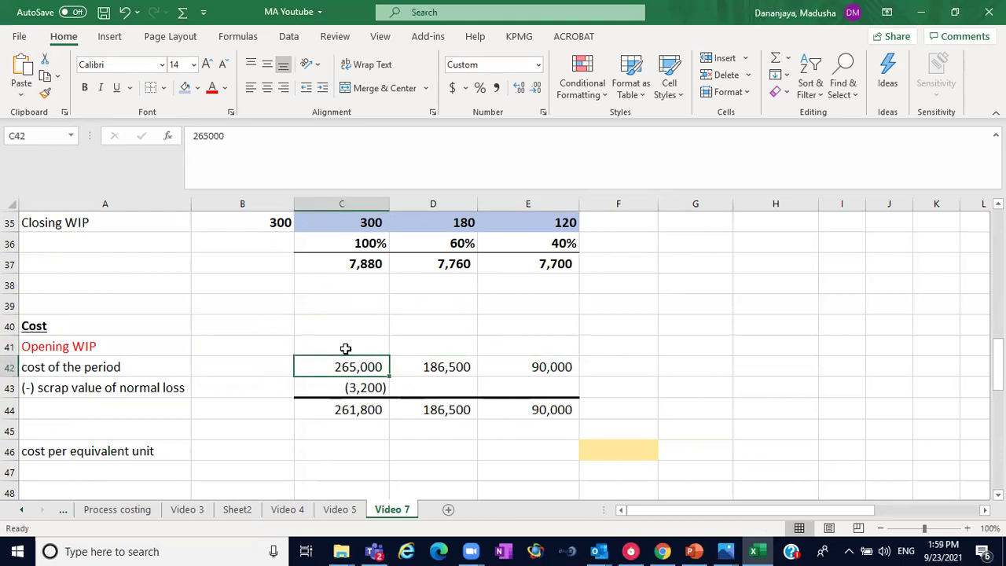
click(345, 348)
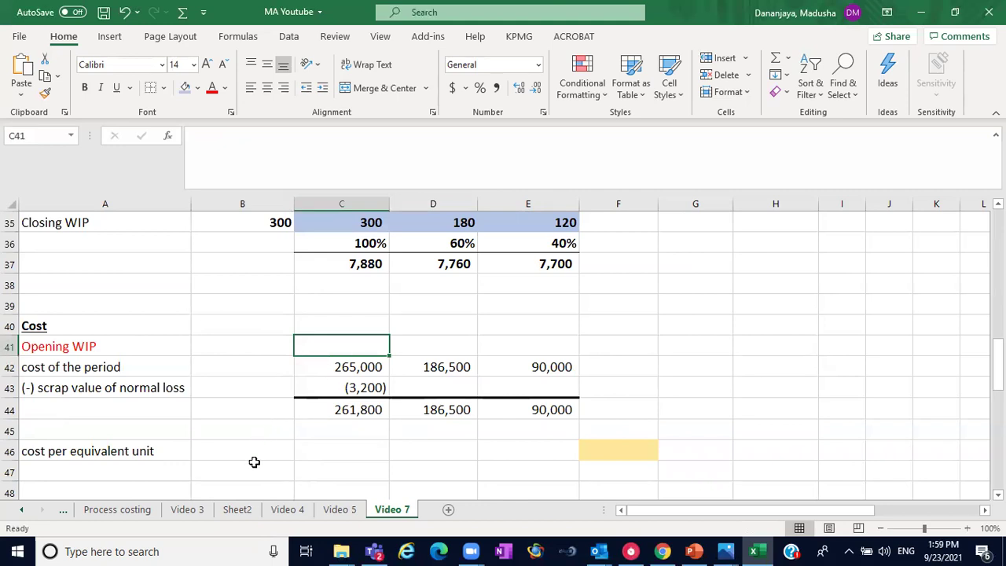
Step: Look up the Closing WIP row and its total cost in the Evaluation section of the Video 4 sheet
click(275, 511)
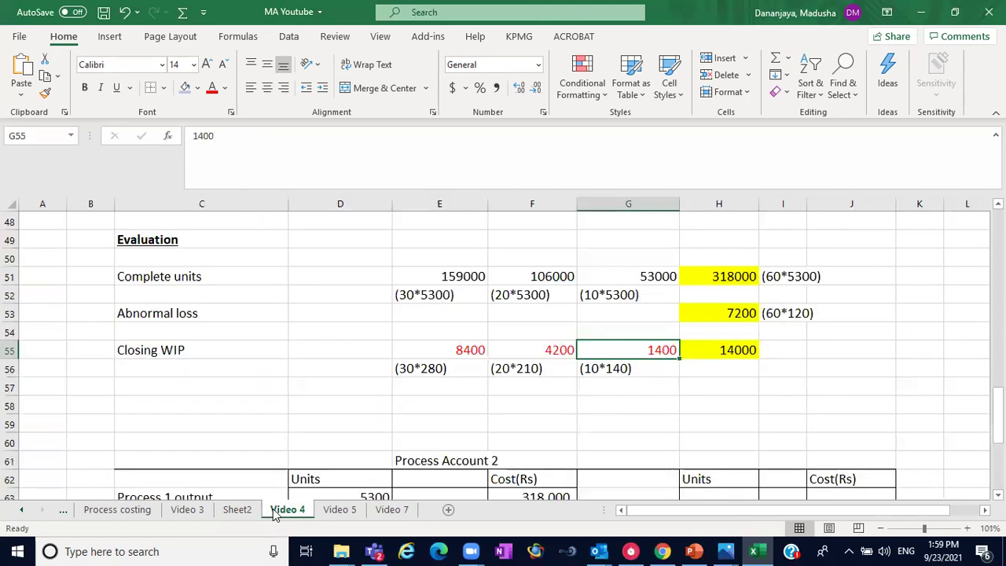
scroll(503, 359, down, 1)
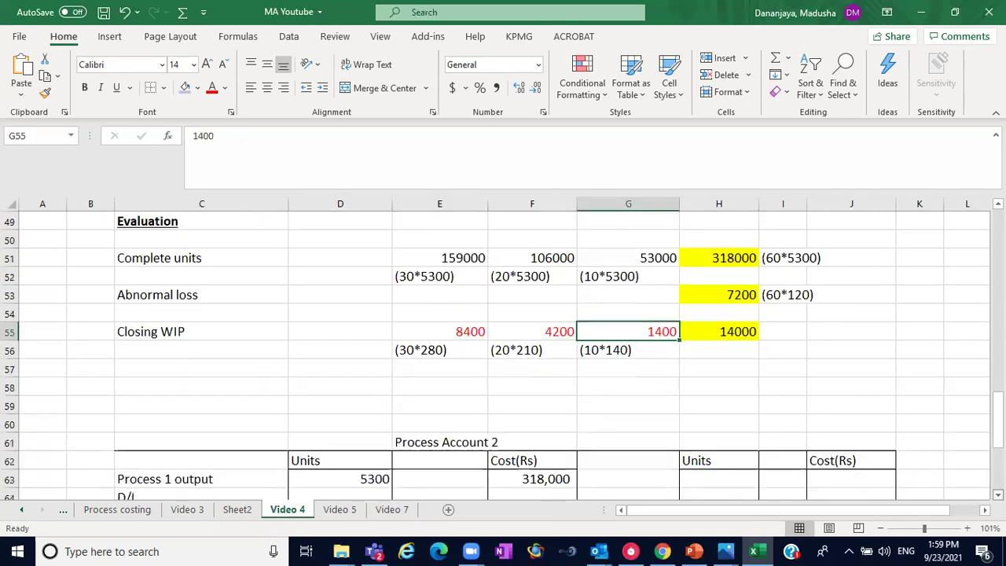
scroll(503, 359, down, 4)
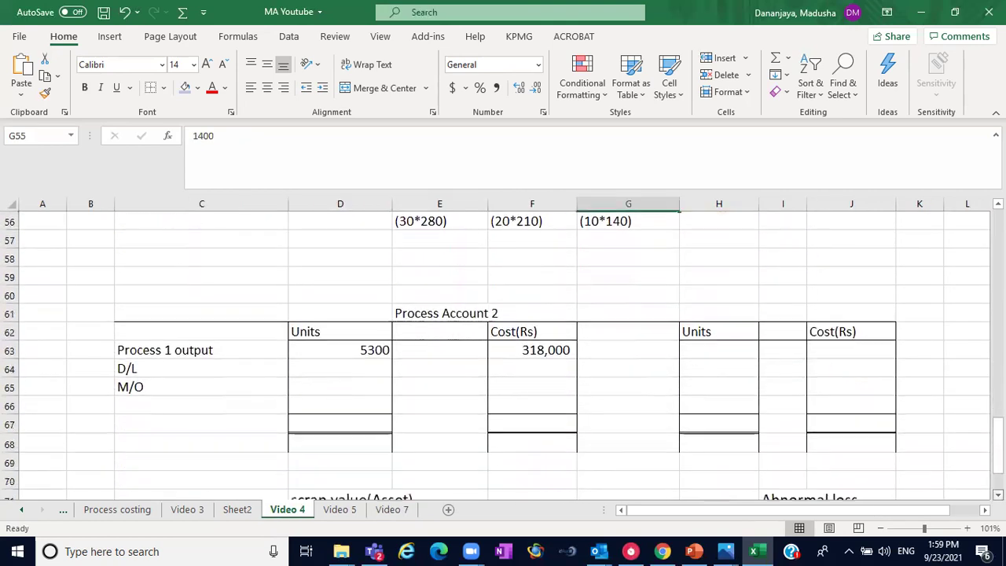
scroll(503, 353, up, 10)
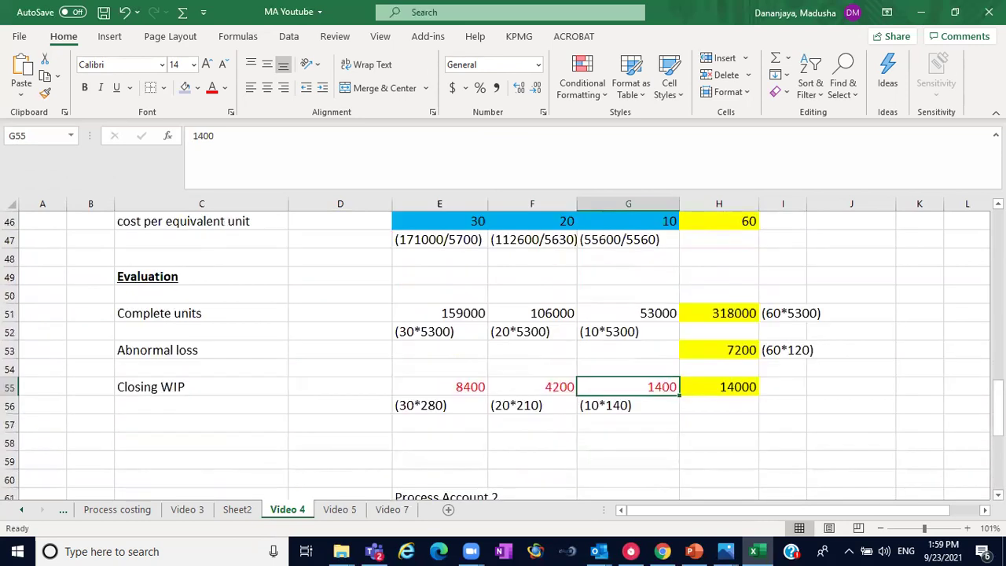
scroll(503, 354, down, 5)
click(188, 374)
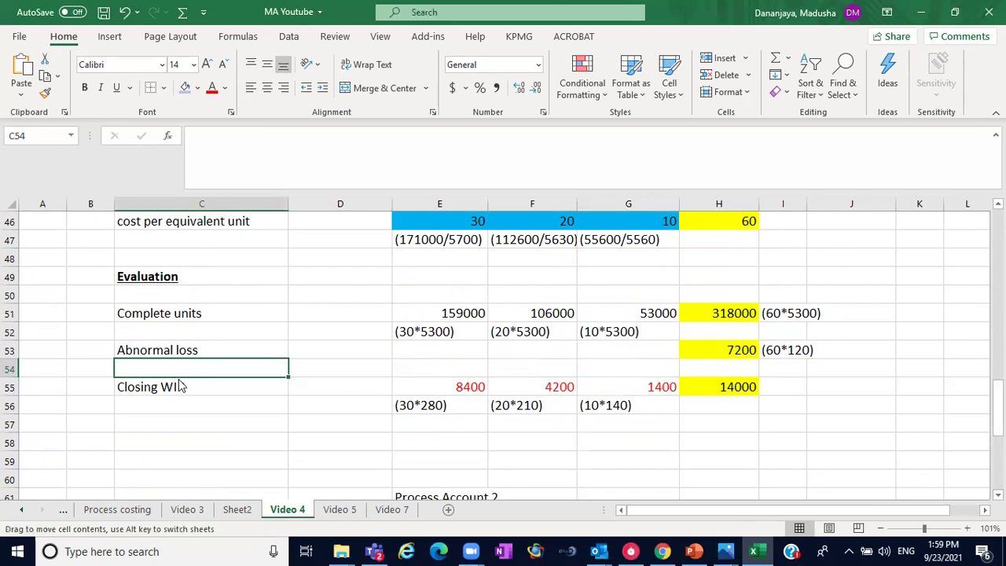
click(189, 386)
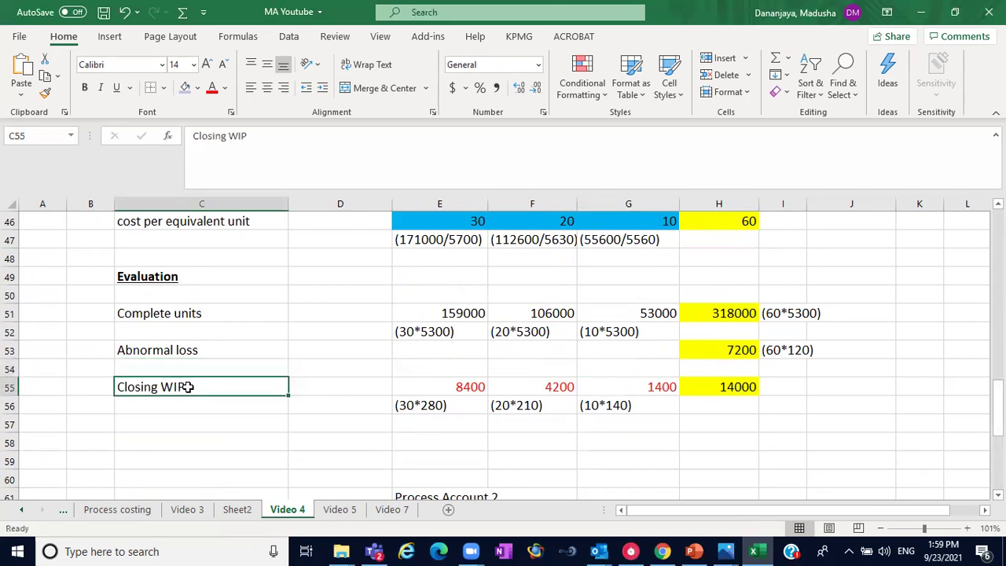
click(715, 389)
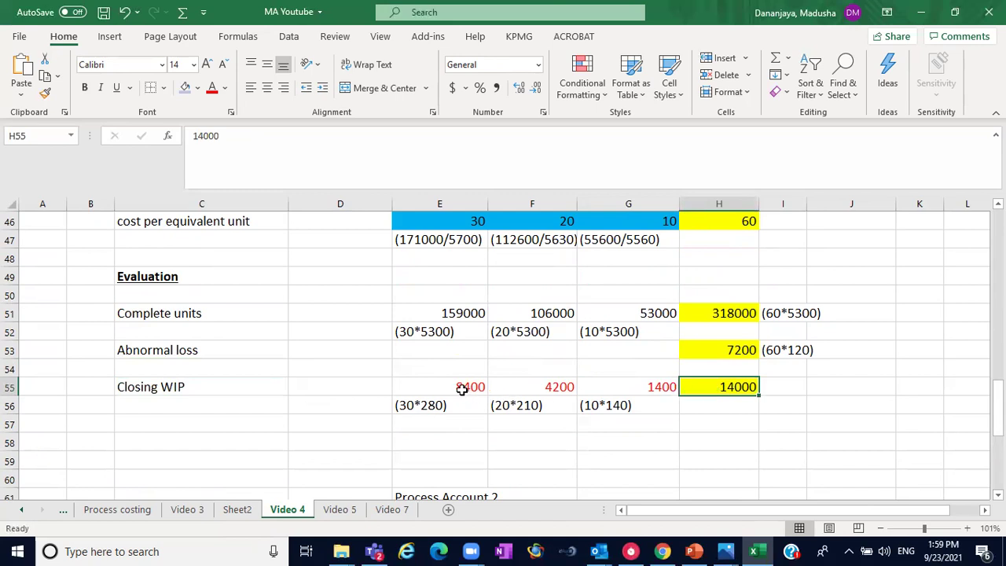
Step: Examine how the Closing WIP cost in the Video 4 evaluation splits across E55:G55 and relates to the total in H55
click(170, 279)
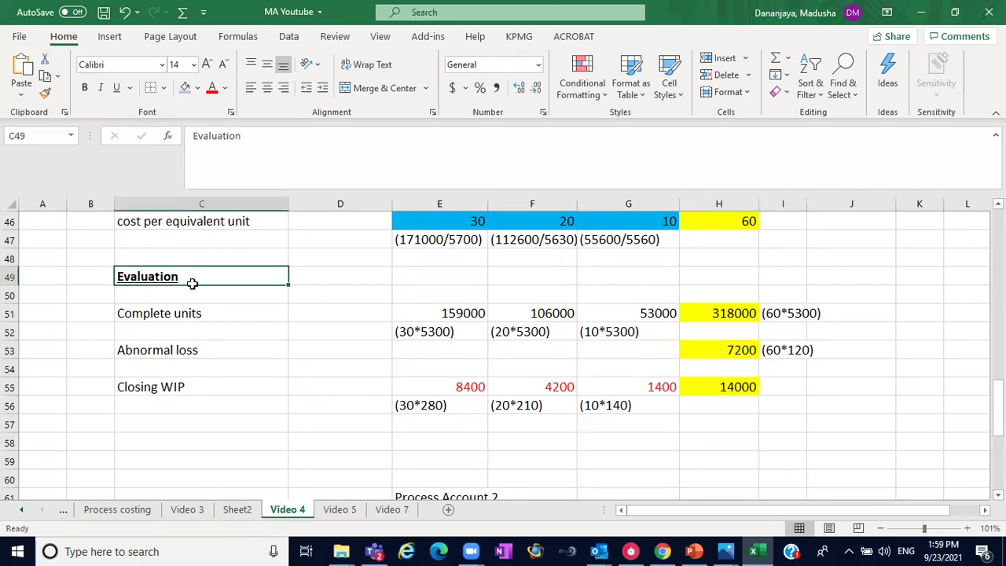
click(166, 388)
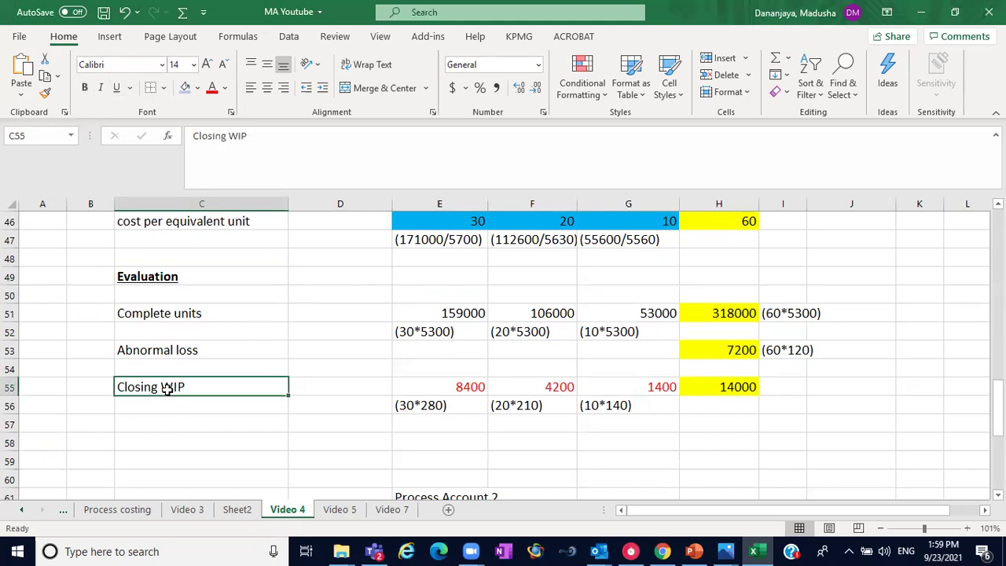
click(471, 385)
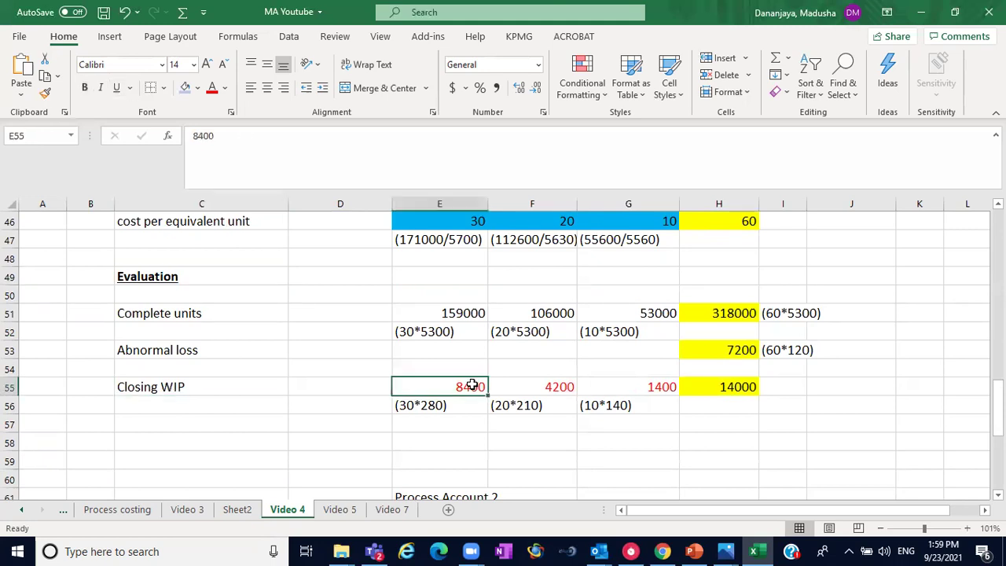
click(550, 385)
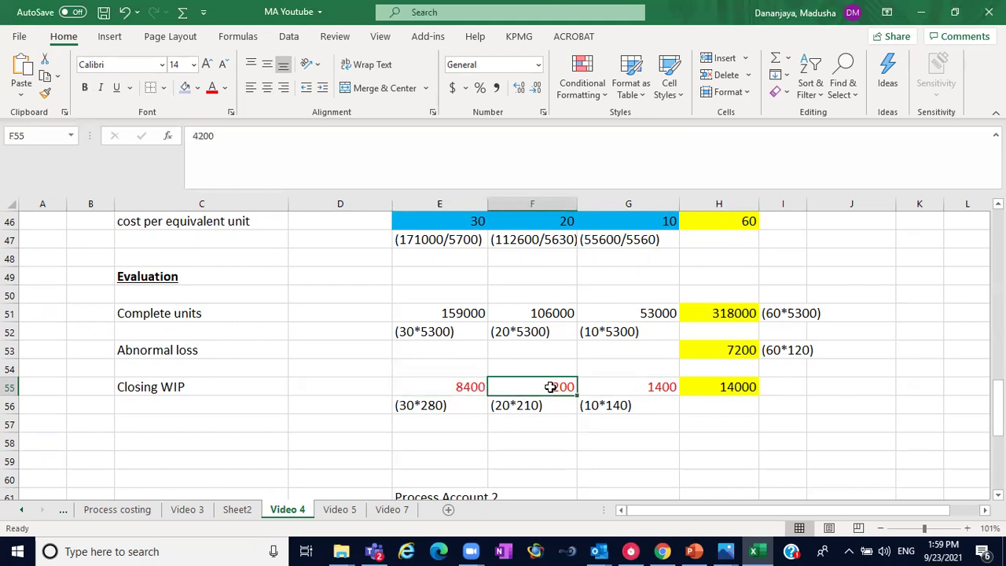
click(654, 388)
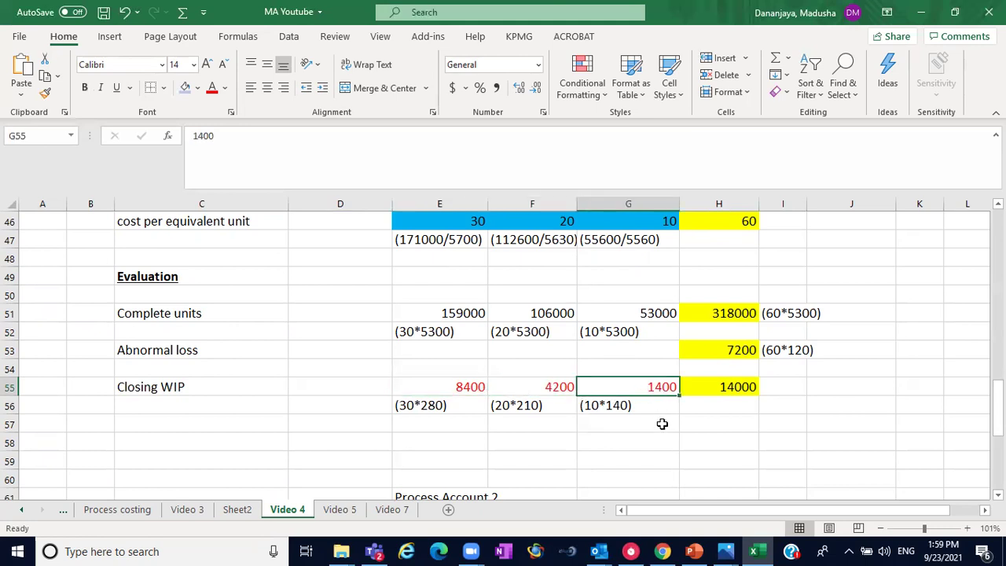
drag(467, 389, 611, 388)
click(750, 387)
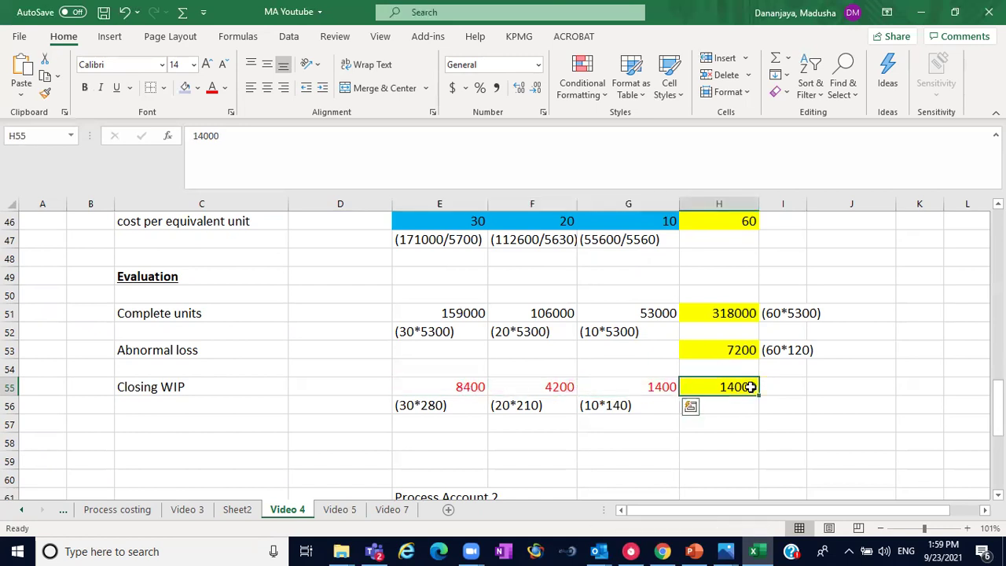
Step: On the Video 7 sheet, enter the Opening WIP costs 8400 in C41, 4200 in D41 and 1400 in E41
click(400, 513)
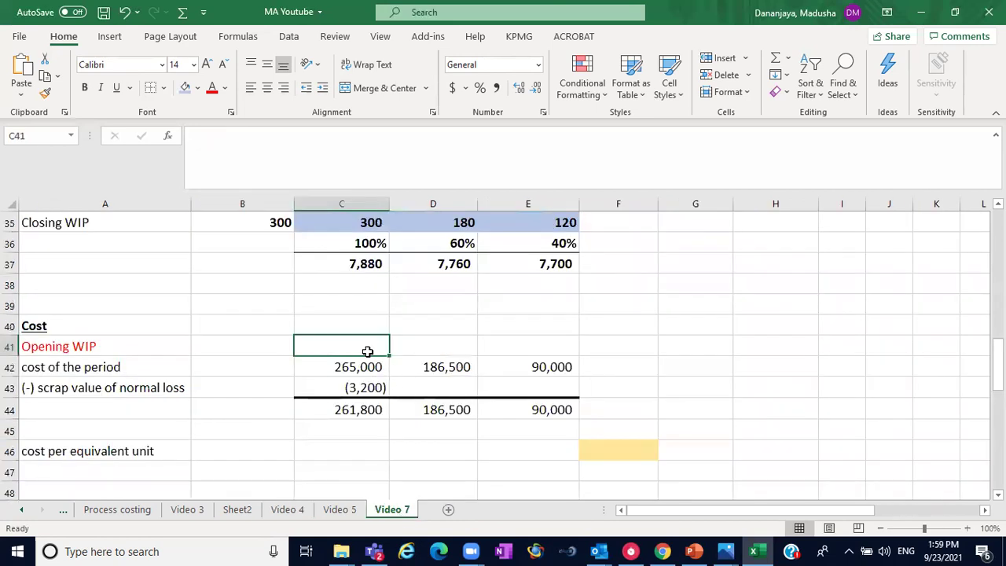
text(8400)
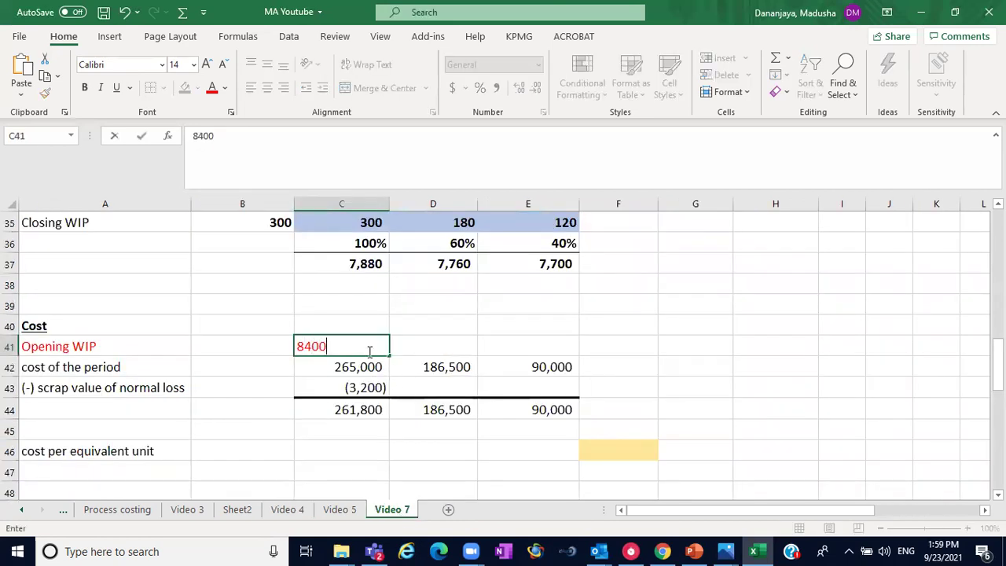
click(416, 341)
text(4200)
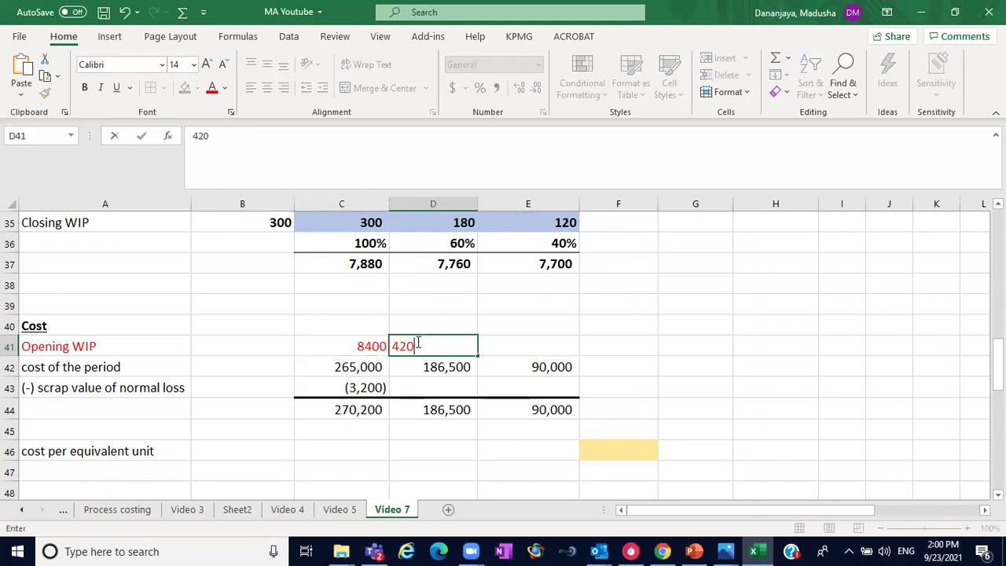
click(500, 337)
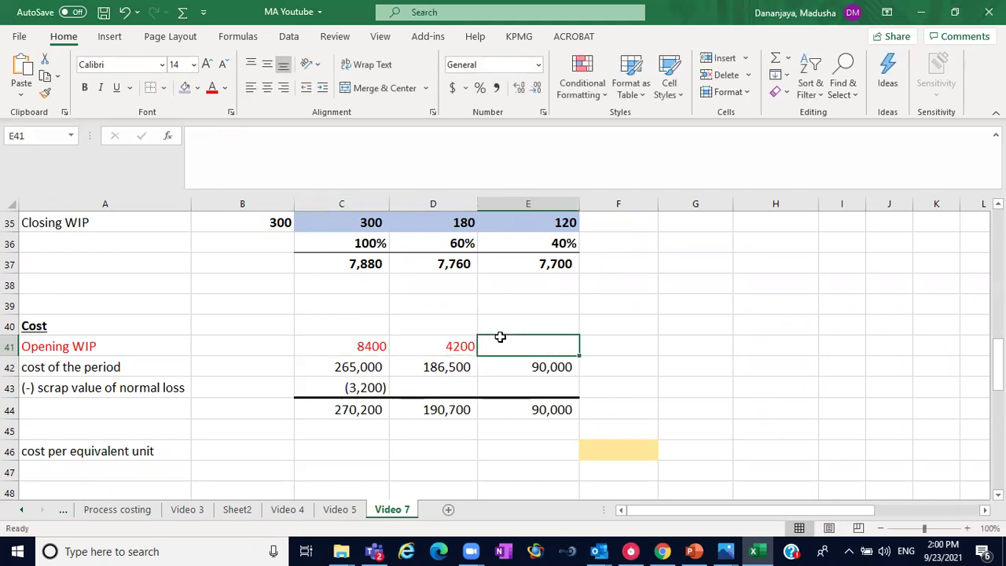
text(1400)
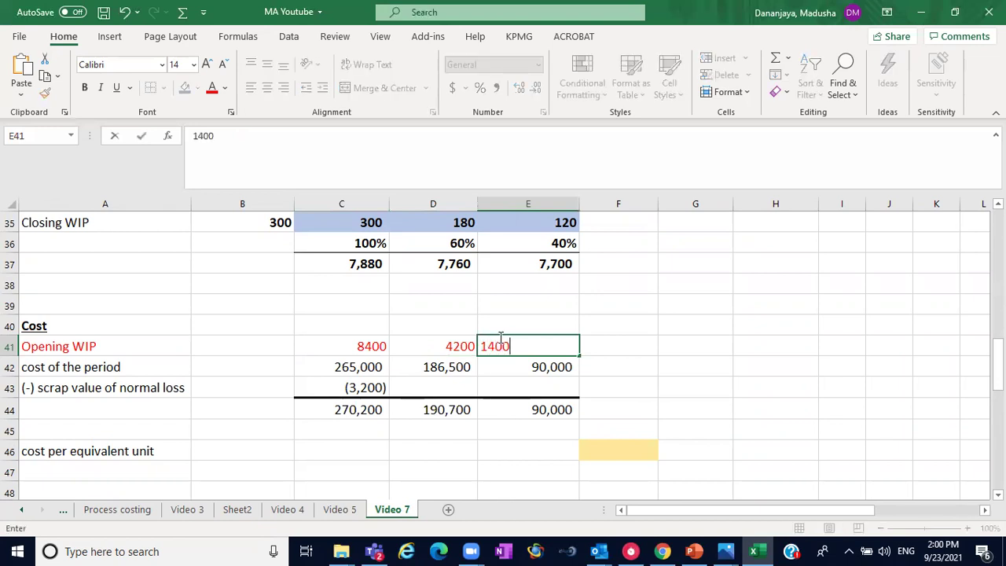
click(376, 409)
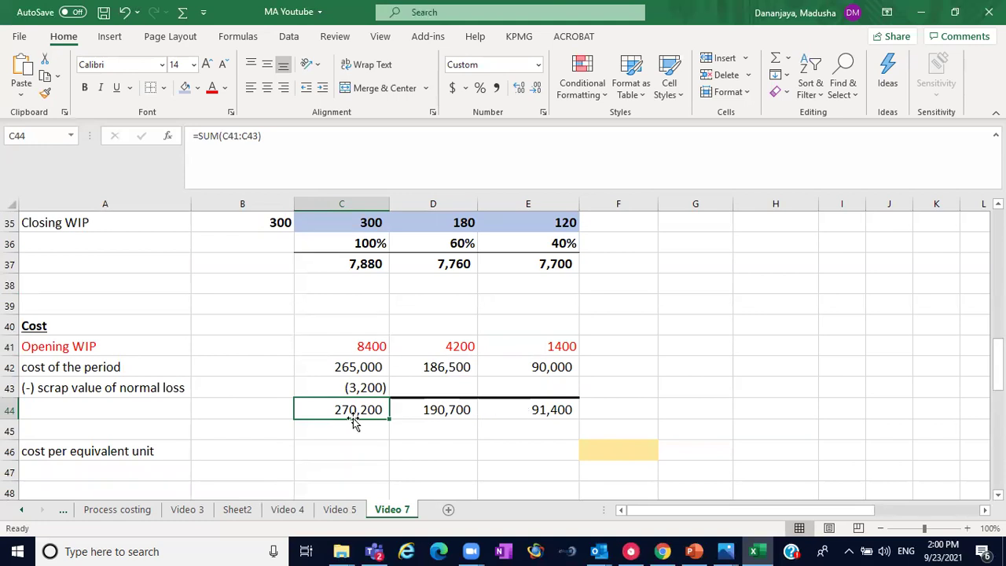
Step: Check the total costs in C44:E44 and their sum formulas covering the Opening WIP row
drag(388, 411, 545, 409)
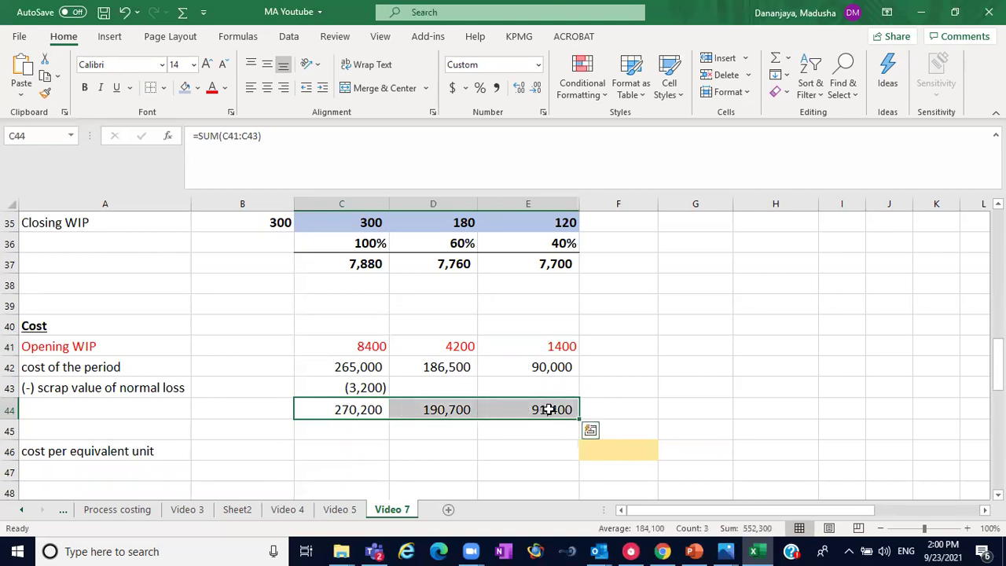
click(353, 430)
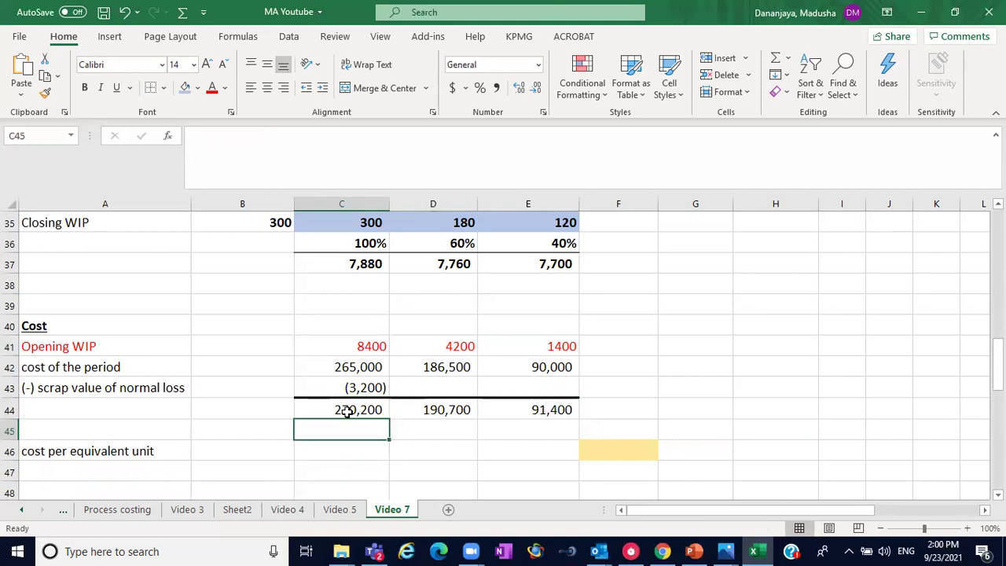
click(346, 411)
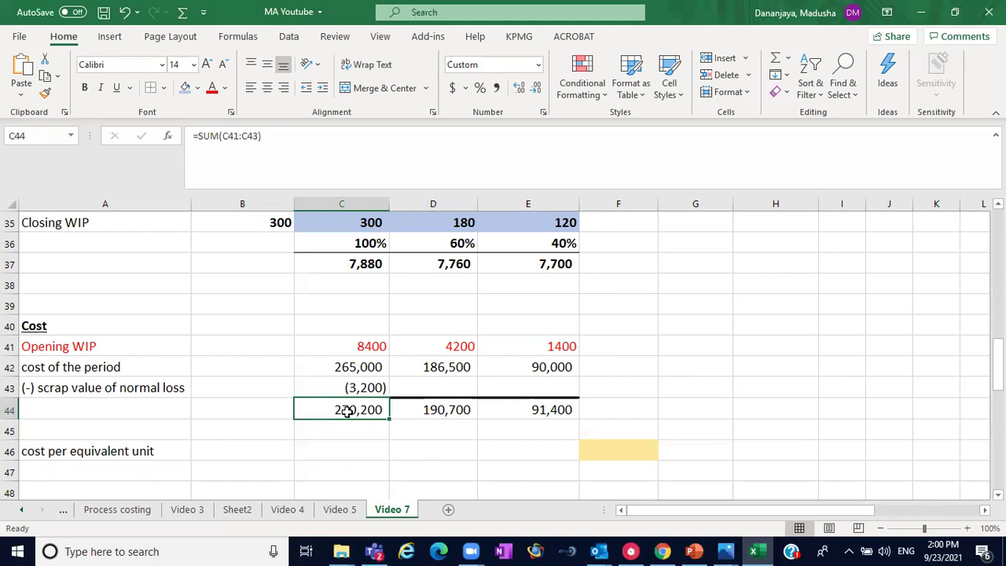
click(432, 412)
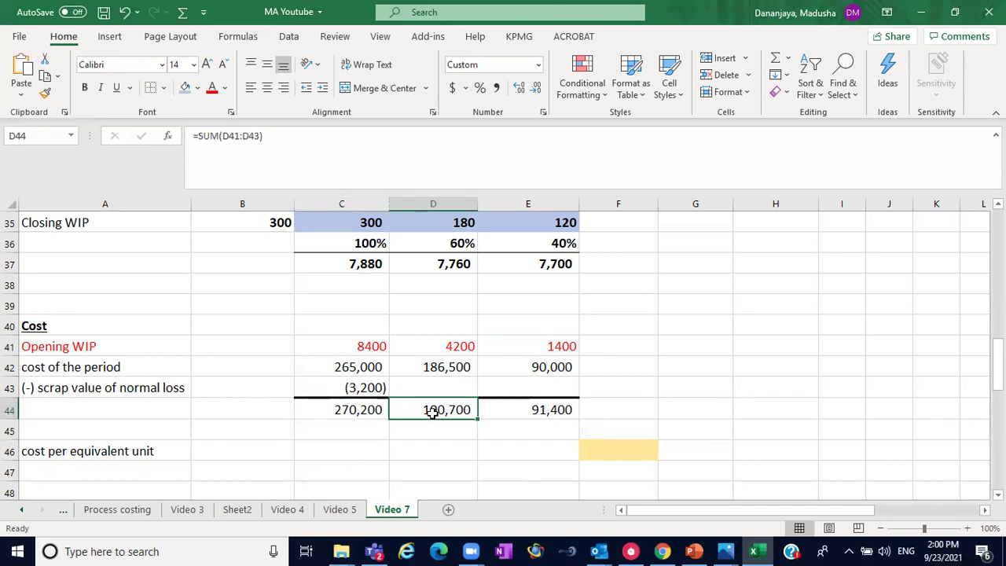
click(553, 409)
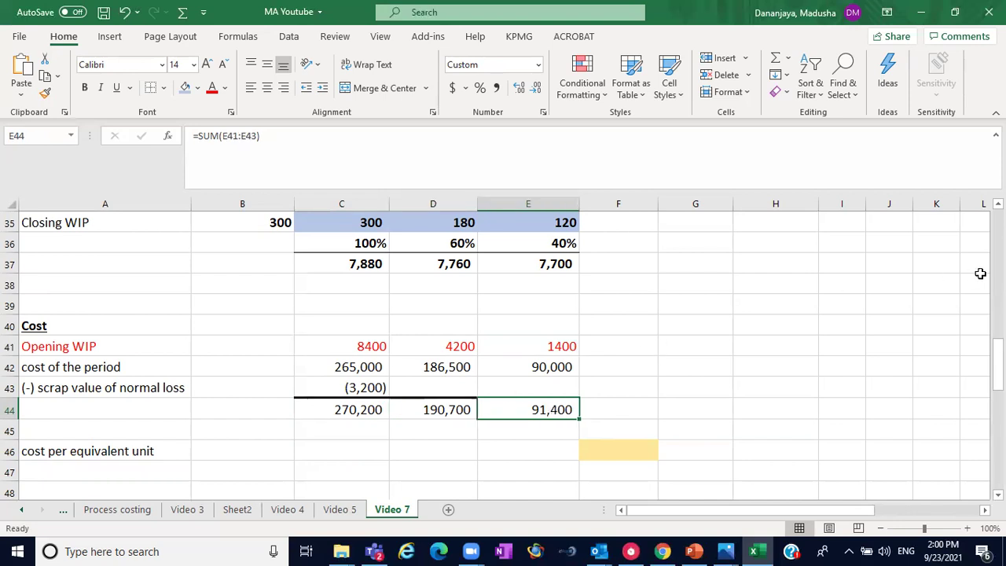
Step: Compare the output rows of the equivalent units section with the Opening WIP costs in C41:E41
scroll(503, 348, up, 2)
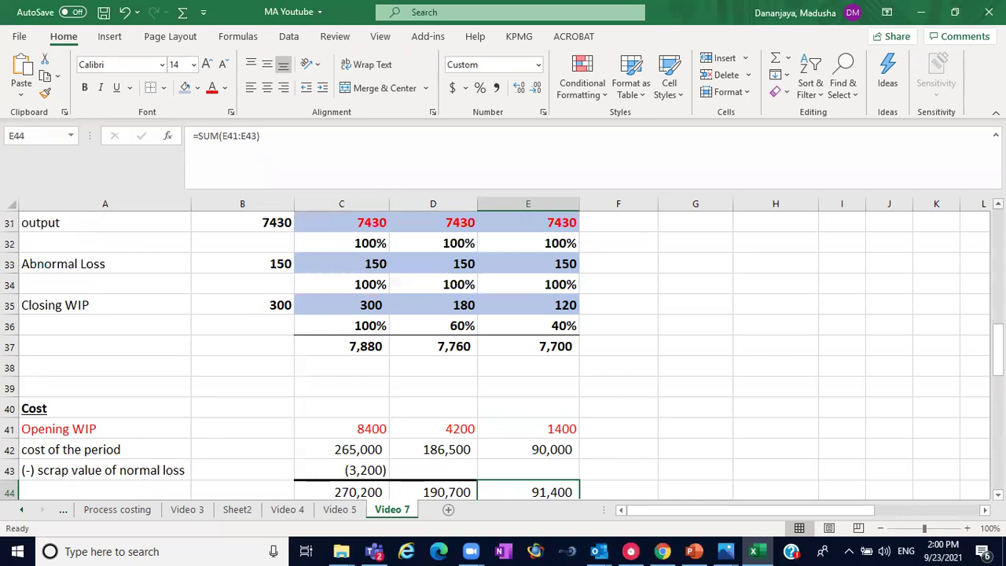
click(997, 204)
click(116, 257)
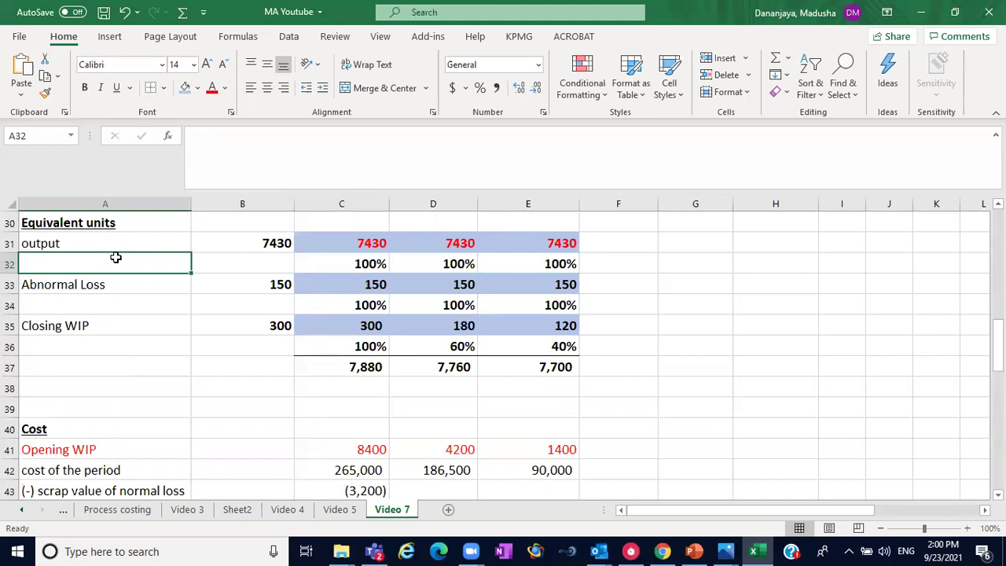
click(48, 448)
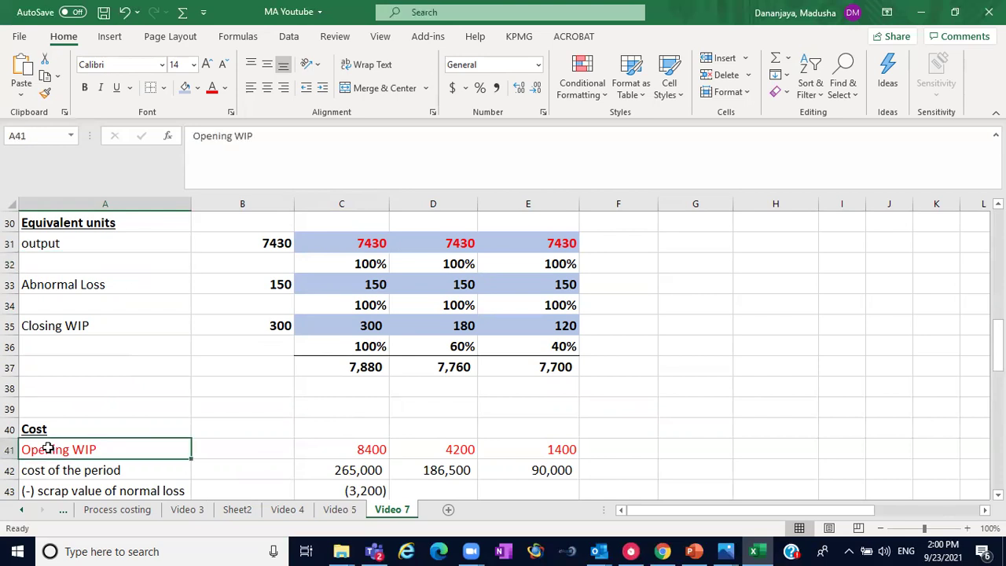
click(365, 450)
drag(365, 451, 554, 453)
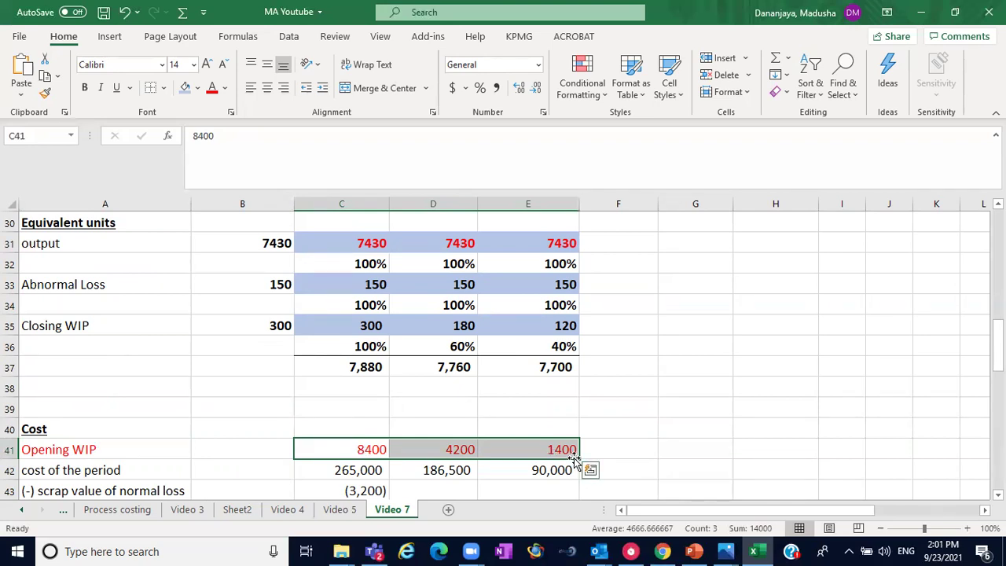
click(349, 258)
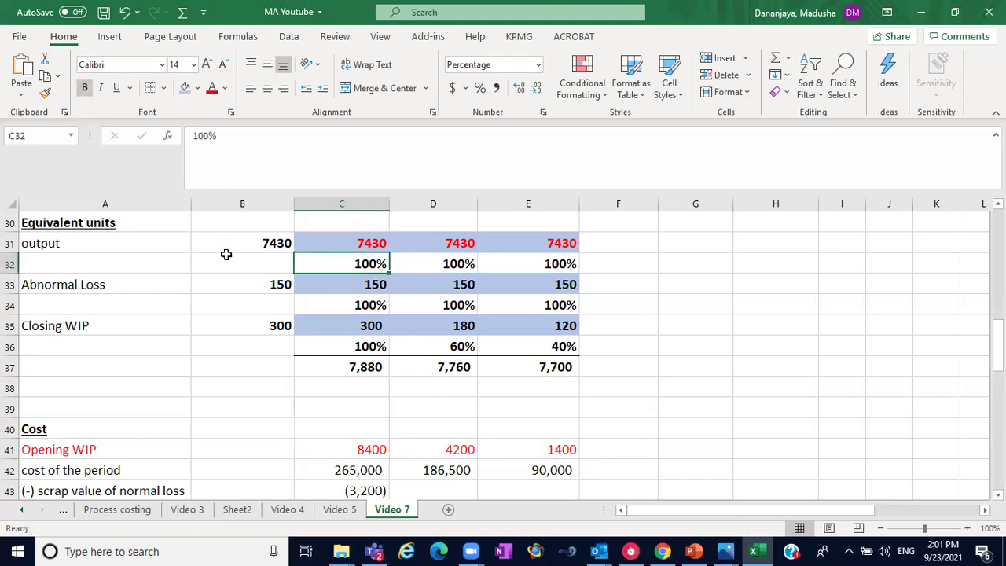
Step: On the Video 5 sheet, examine the FIFO Opening WIP equivalent units in D32:E32 and their completion percentages in row 33
click(345, 510)
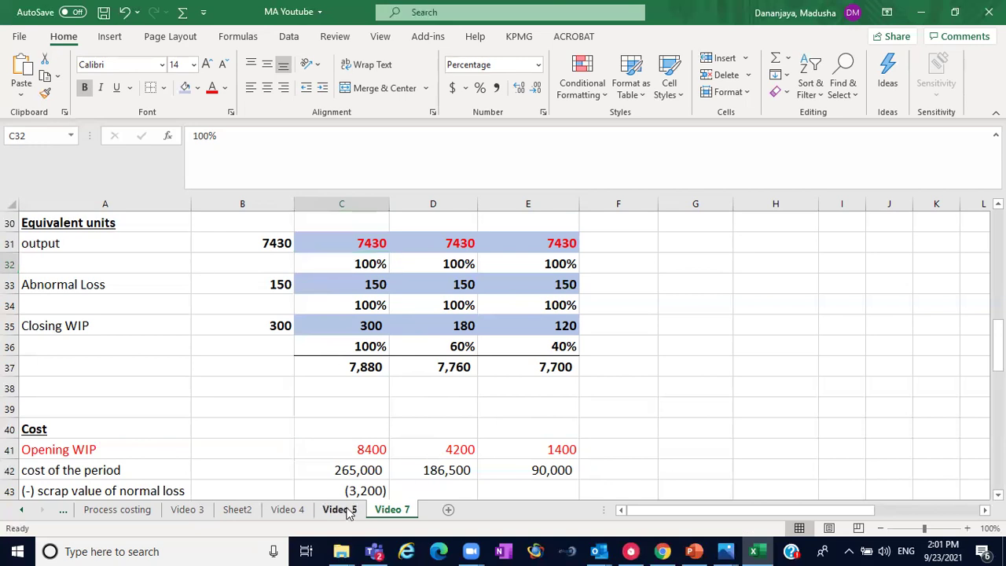
click(124, 321)
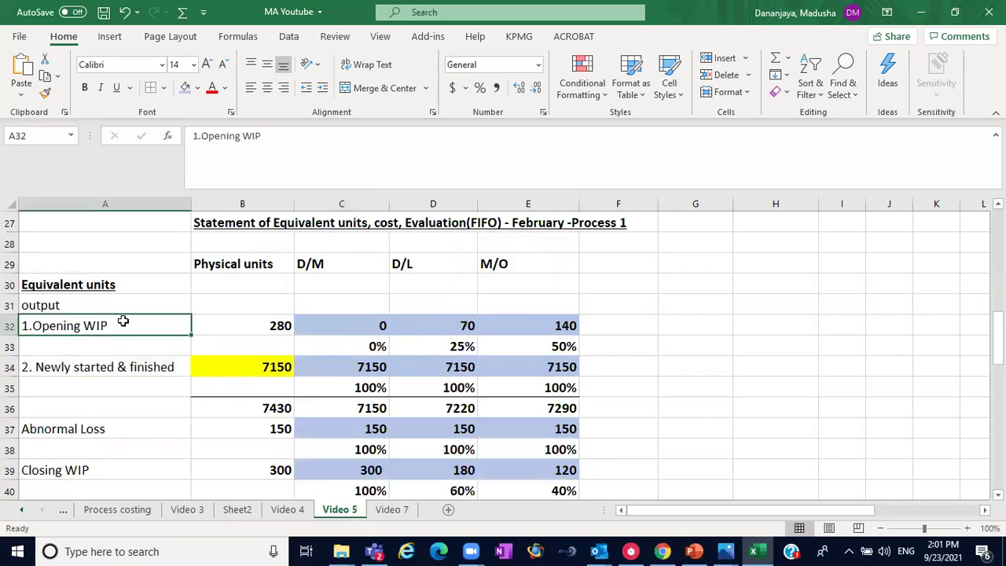
click(462, 323)
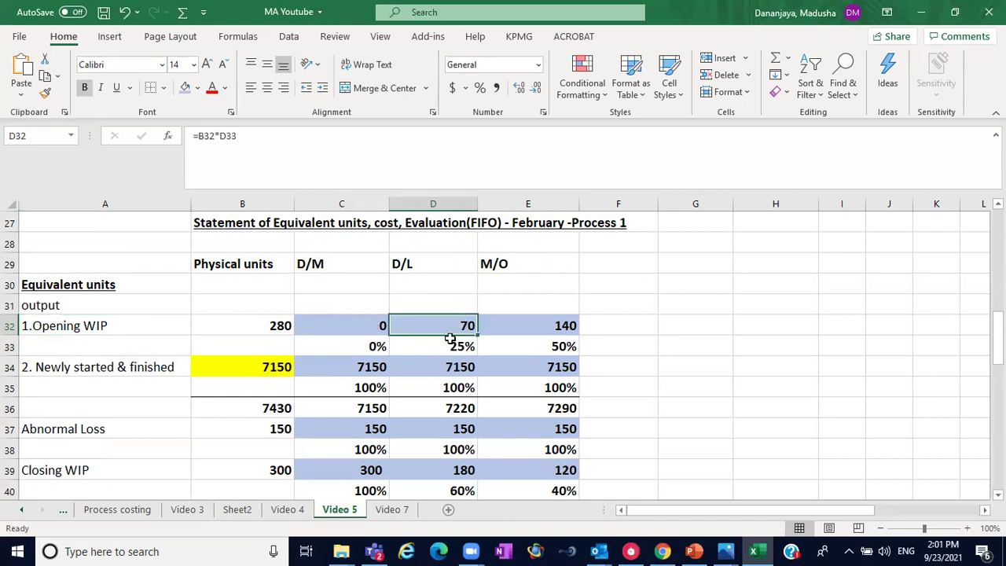
click(461, 349)
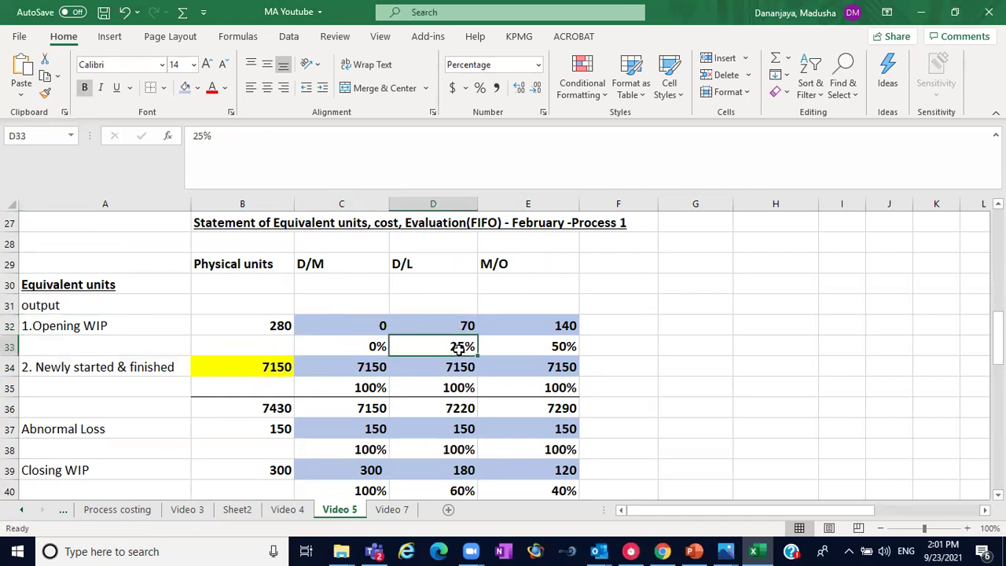
click(461, 328)
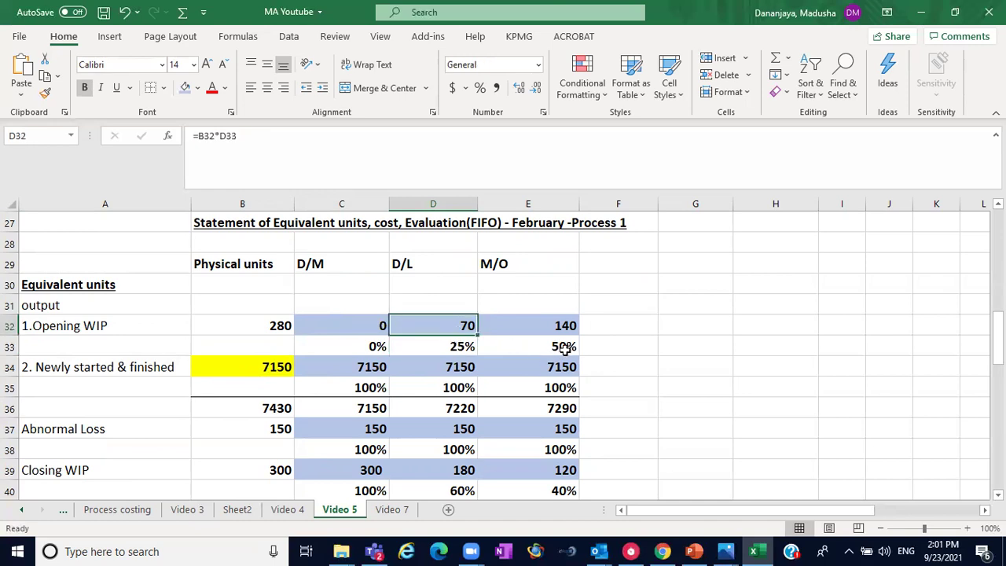
click(561, 347)
click(557, 327)
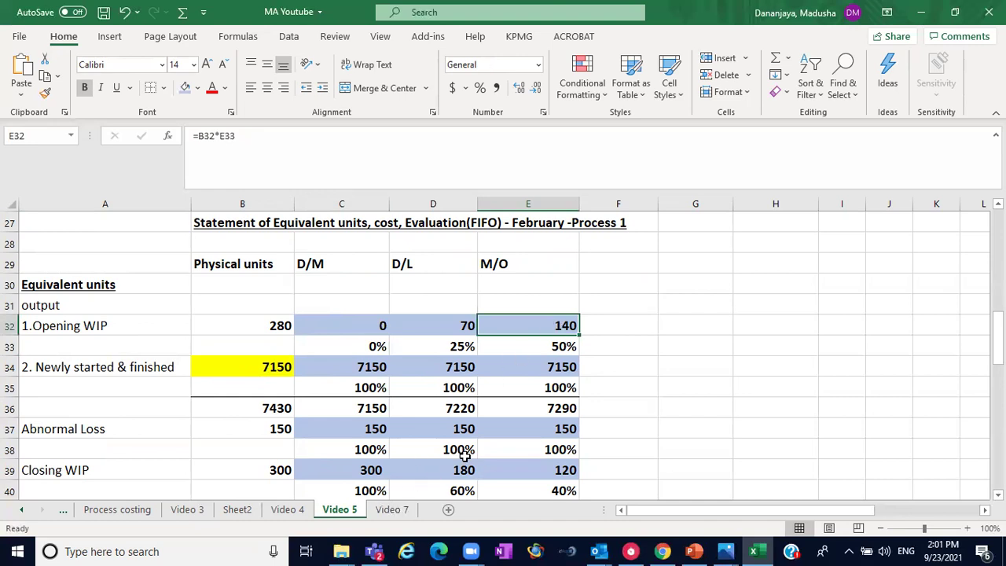
Step: On the Video 7 sheet, compare the Opening WIP costs in C41:E41 with the output completion percentages in C32:E32
click(392, 510)
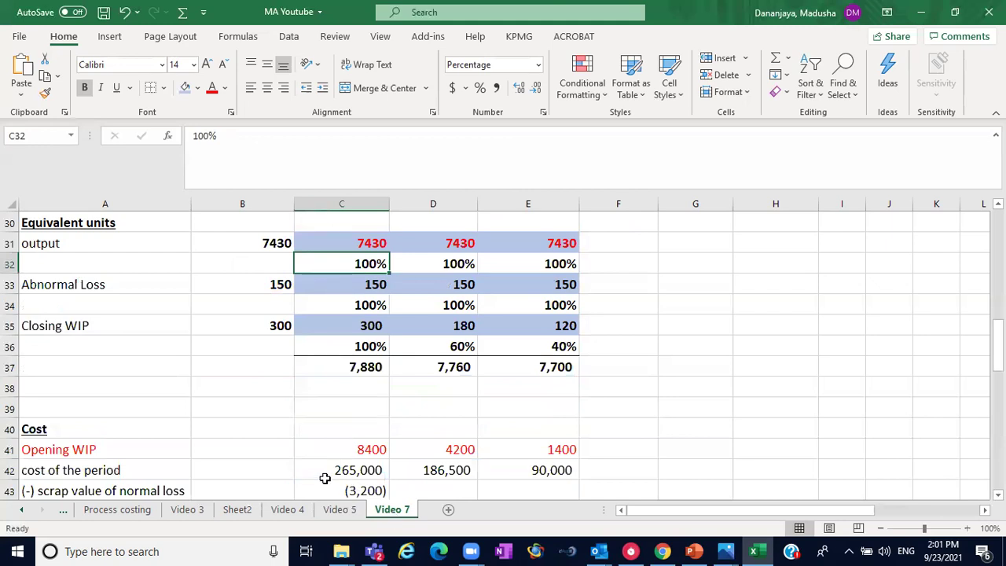
drag(354, 452, 532, 449)
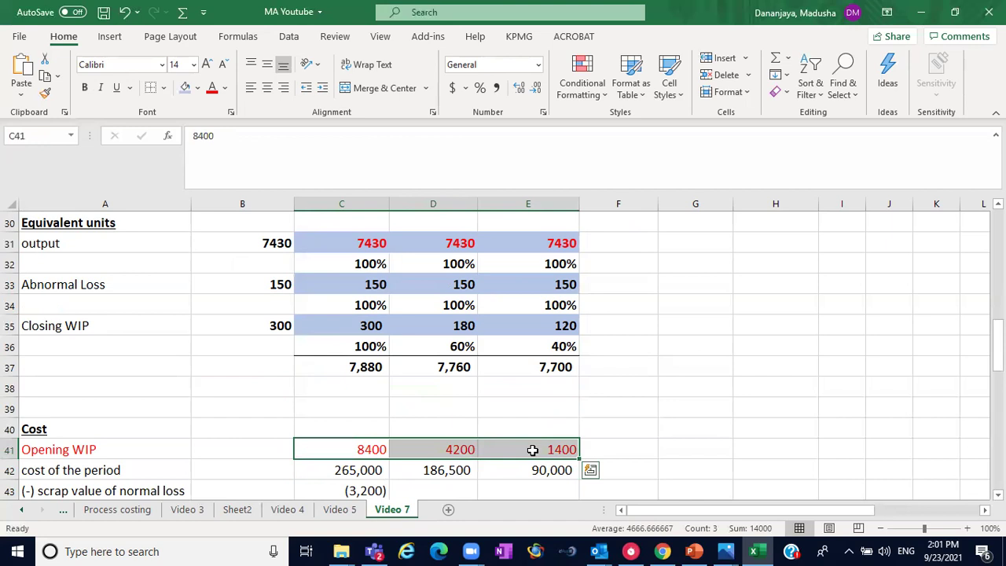
click(360, 264)
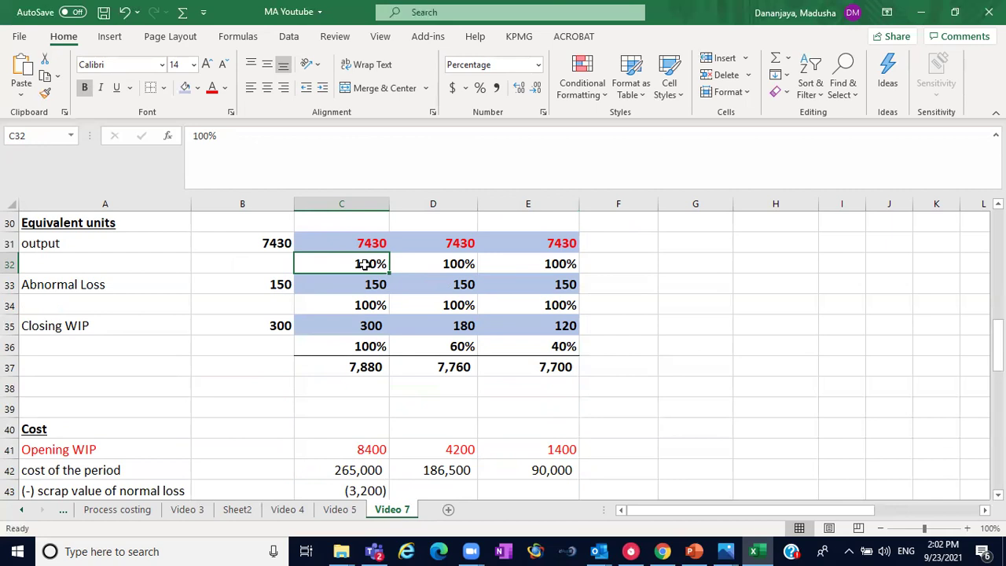
scroll(503, 353, up, 1)
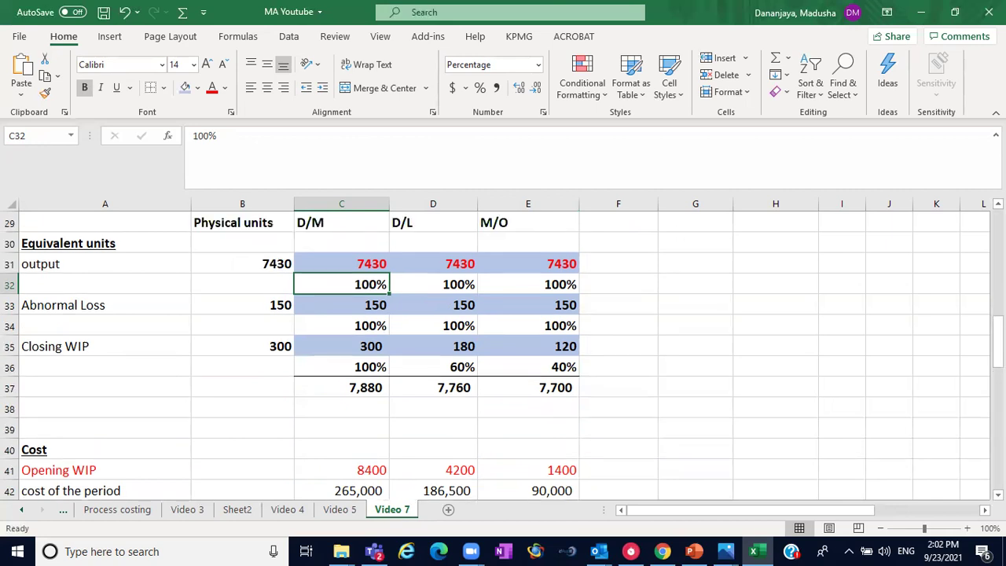
scroll(503, 354, down, 2)
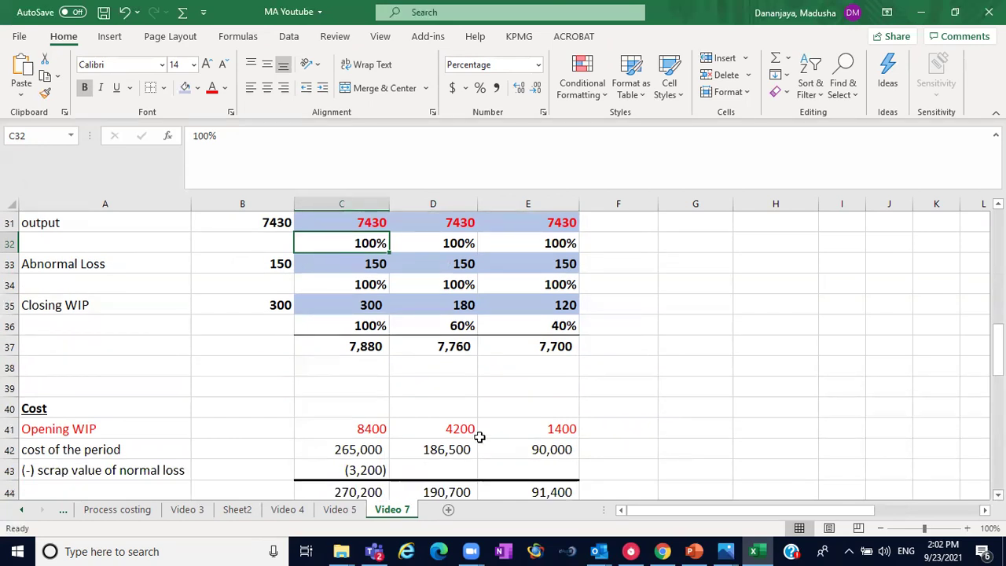
drag(366, 431, 561, 424)
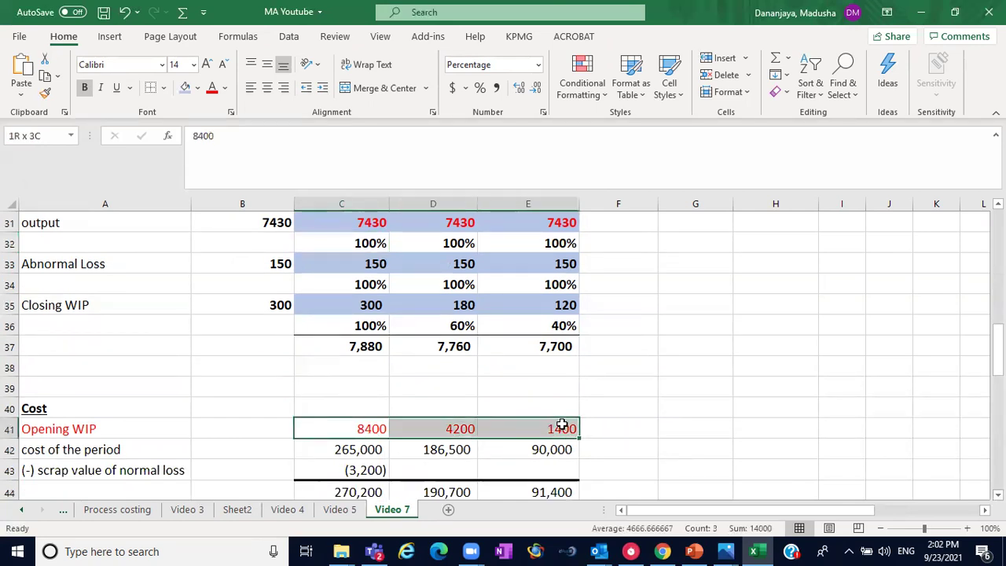
scroll(503, 354, up, 2)
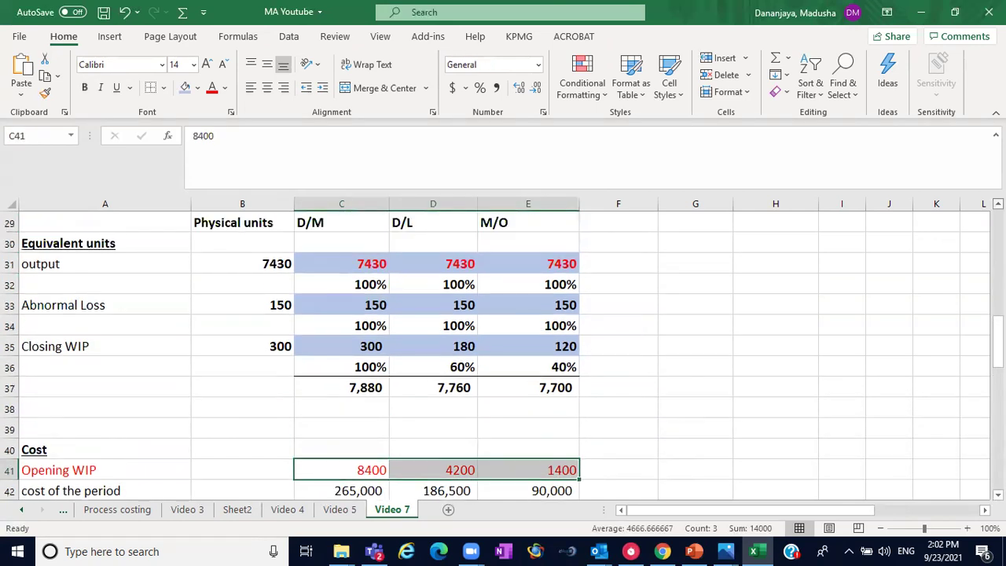
click(351, 284)
click(466, 280)
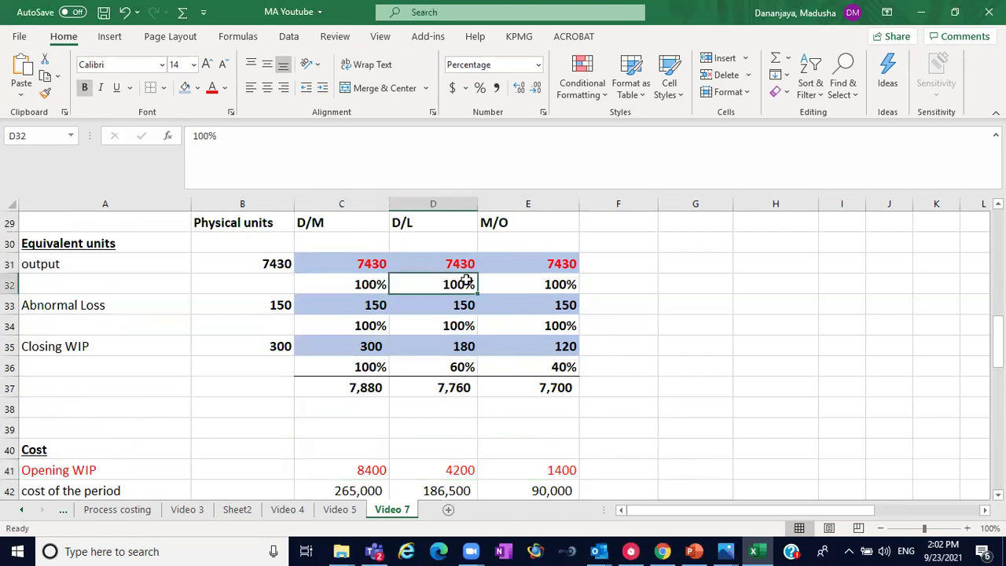
click(532, 284)
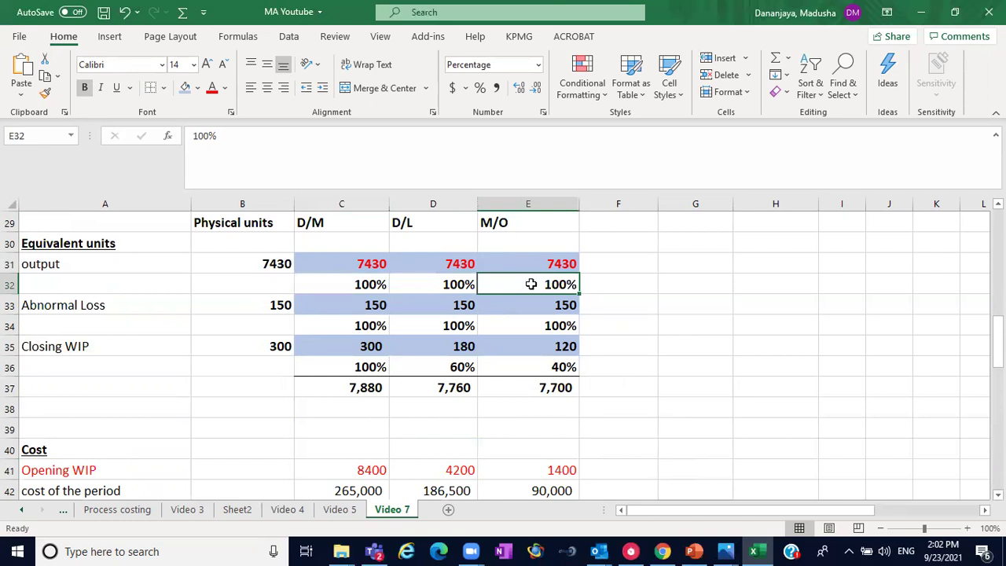
click(359, 225)
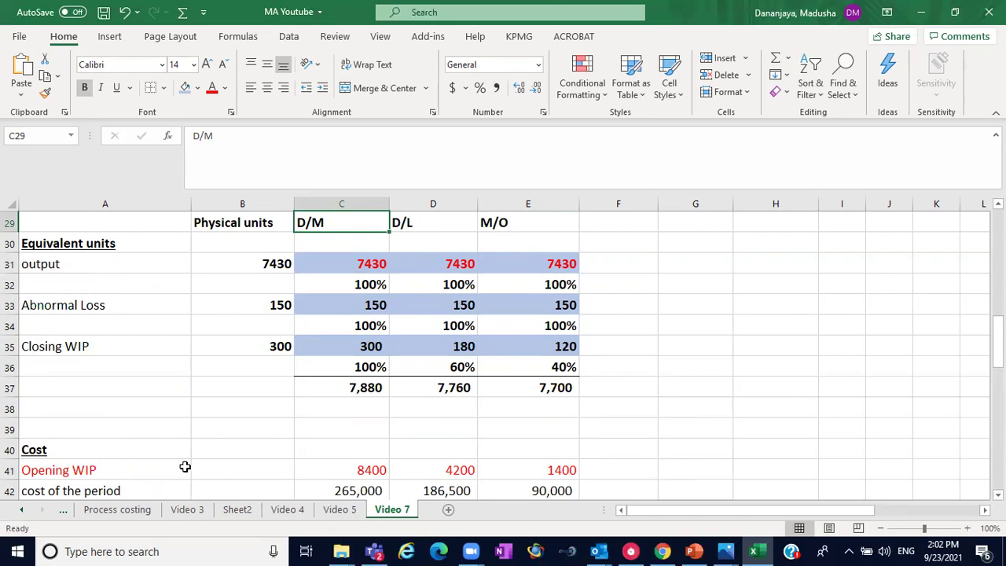
drag(167, 468, 525, 474)
drag(316, 283, 574, 276)
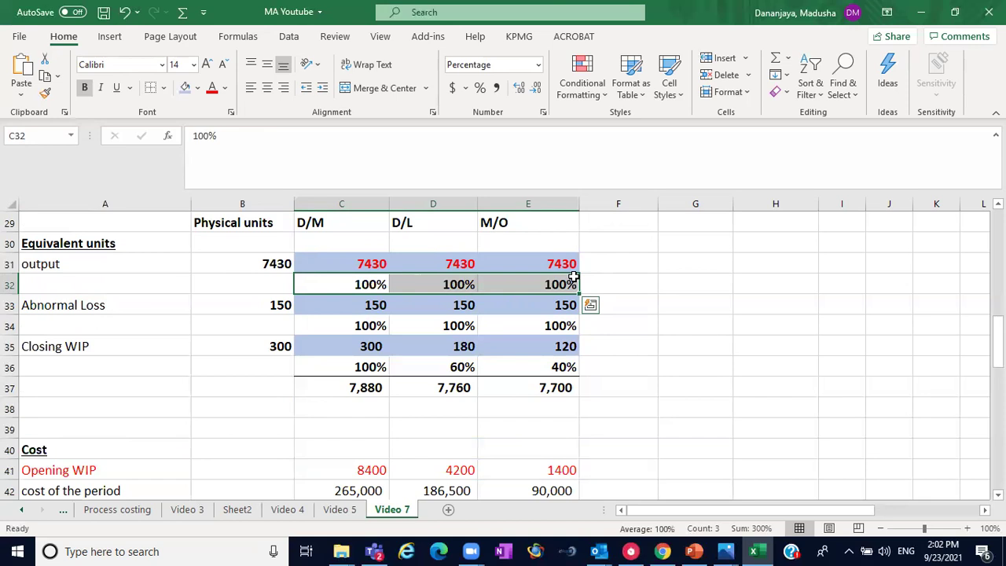
Step: Calculate the cost per equivalent unit in C46 with =C44/C37 and fill the formula across to E46
scroll(905, 465, down, 2)
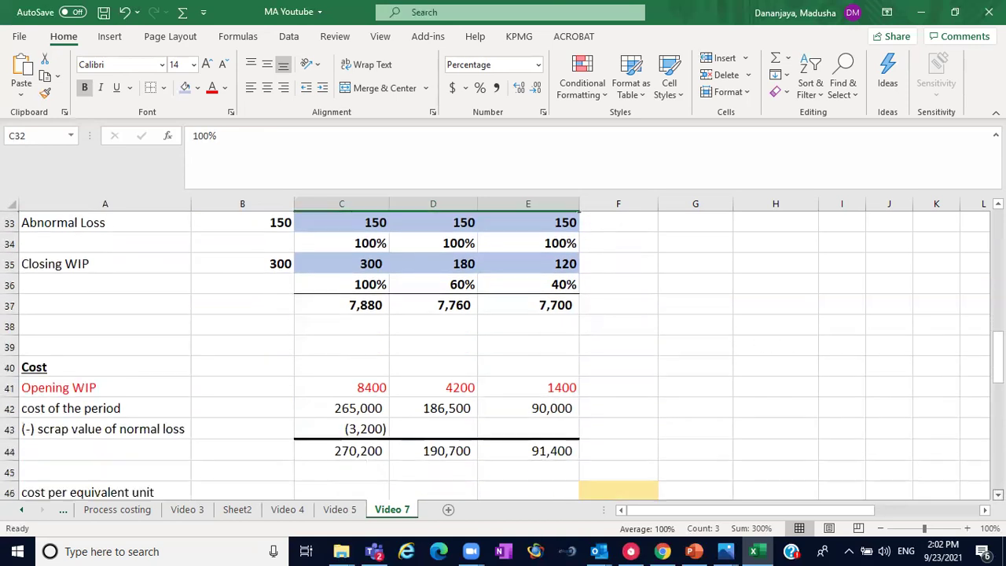
click(358, 476)
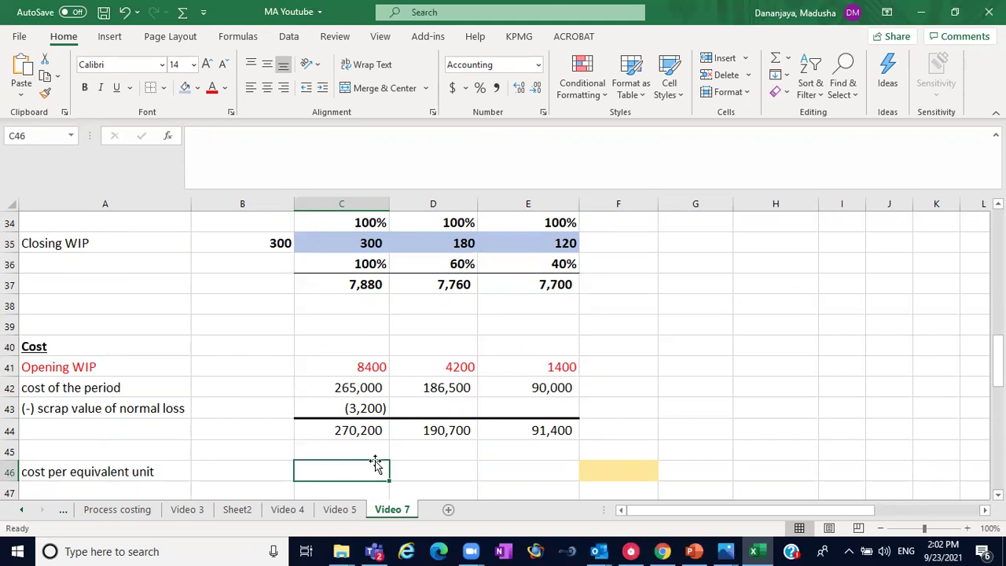
text(=)
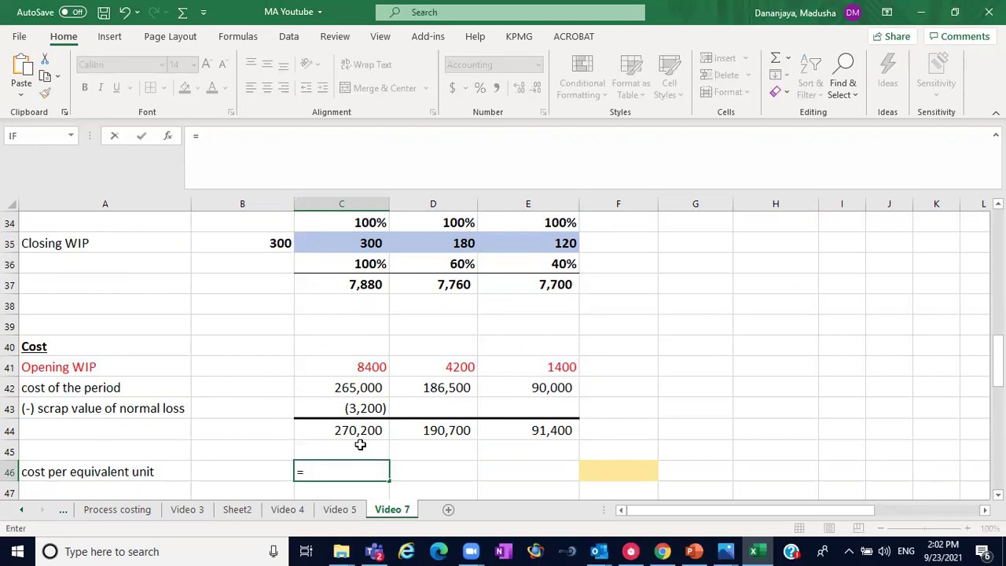
click(353, 431)
text(/)
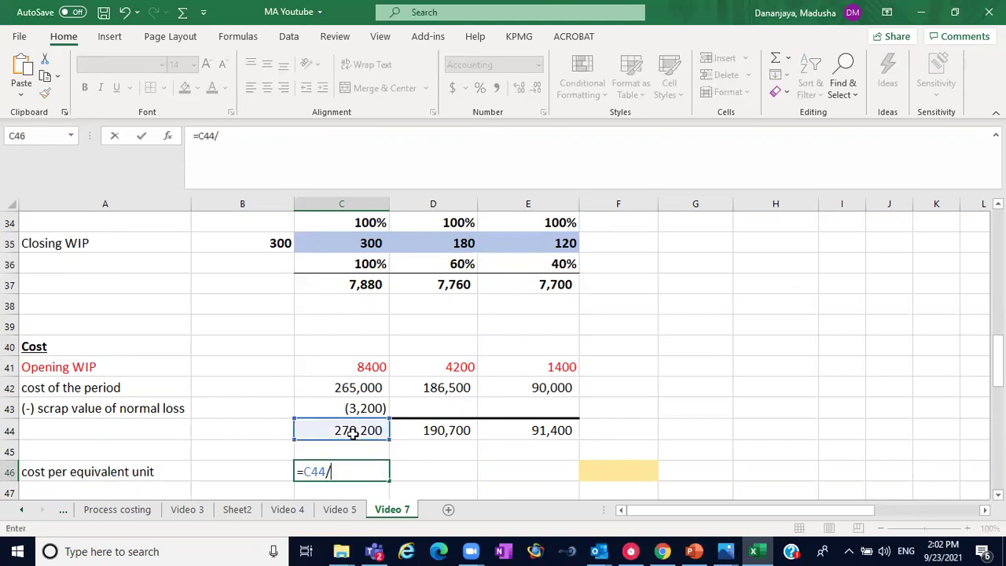
click(355, 286)
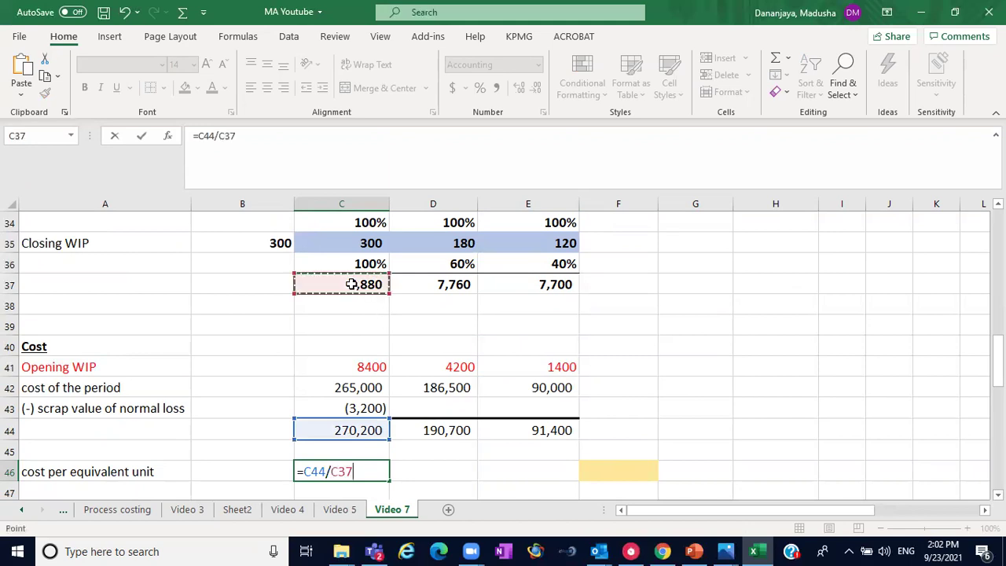
key(Return)
click(370, 452)
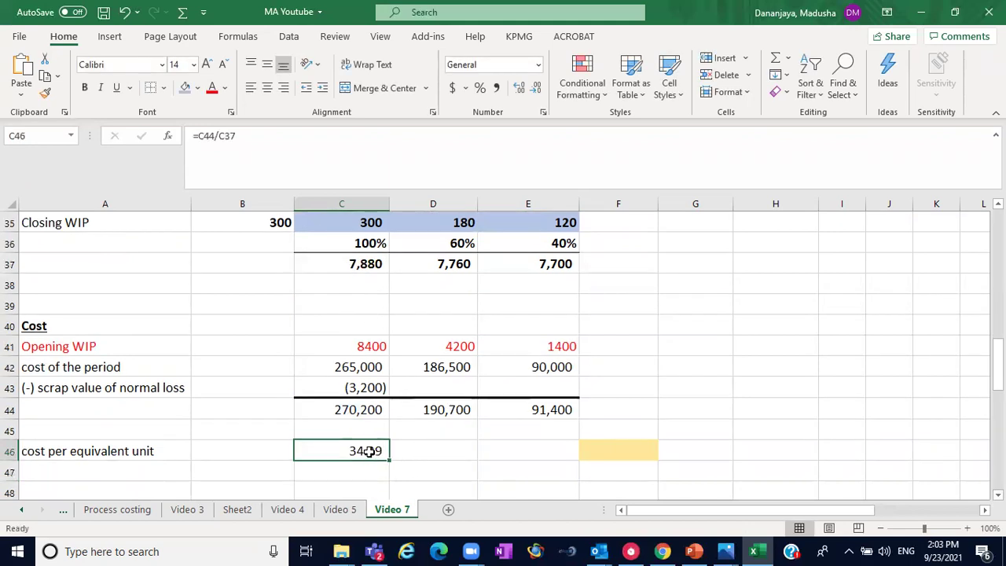
drag(387, 459, 554, 461)
Step: Total the costs per equivalent unit in F46 with =SUM(C46:E46)
click(600, 456)
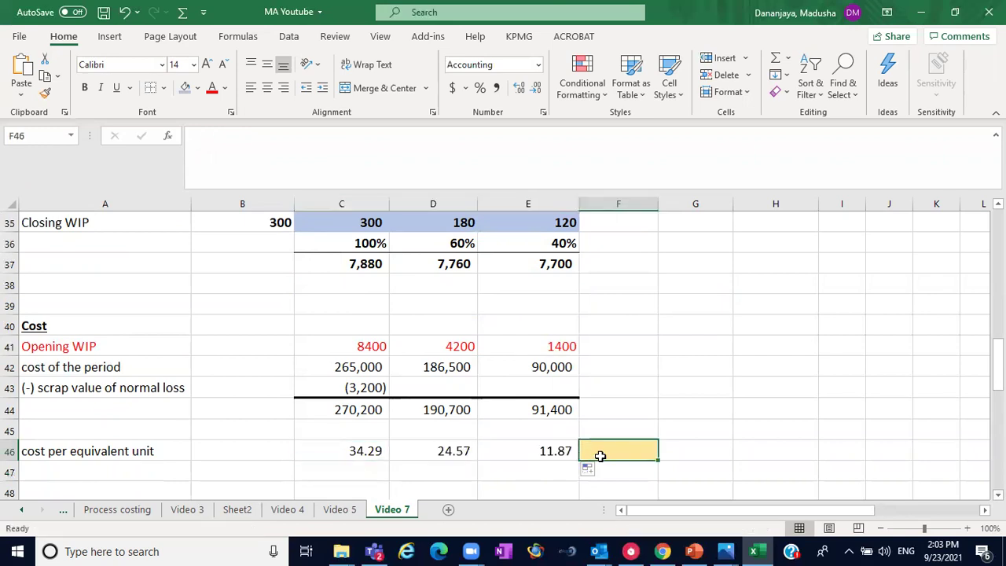
key(alt+equal)
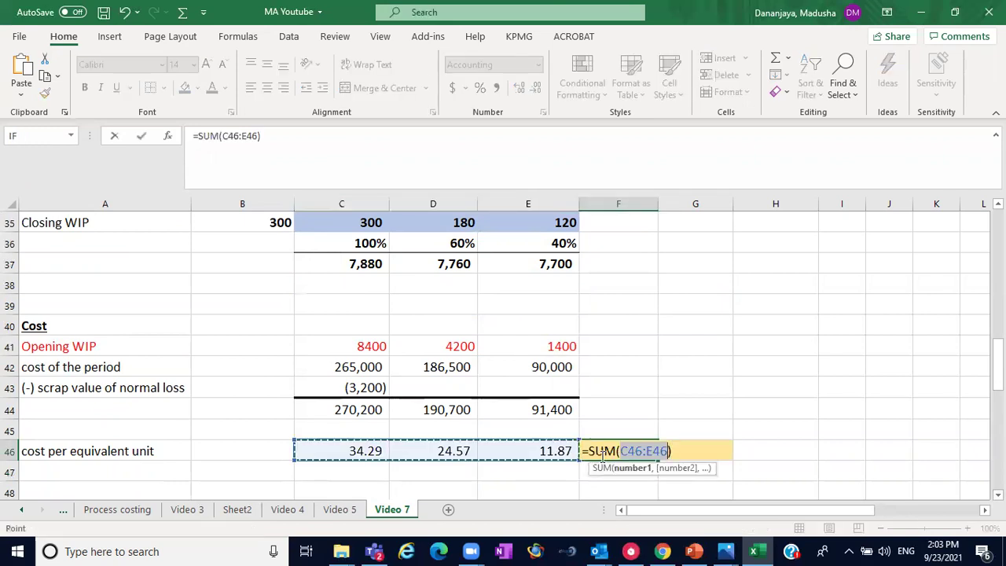
key(Return)
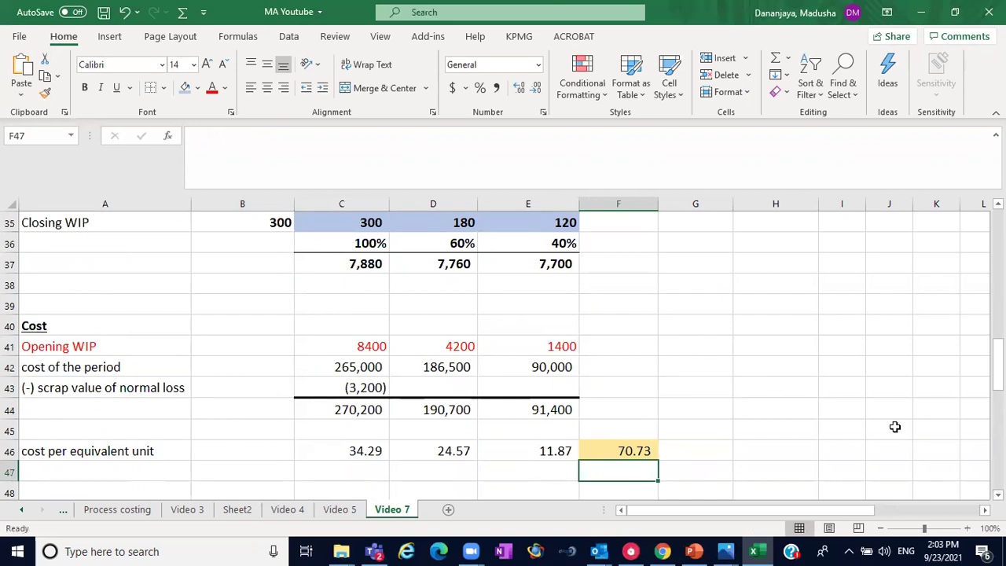
Step: Check the output equivalent units in C31:E31 and the total unit cost in F46 against the Output row of the Evaluation section
scroll(503, 353, down, 3)
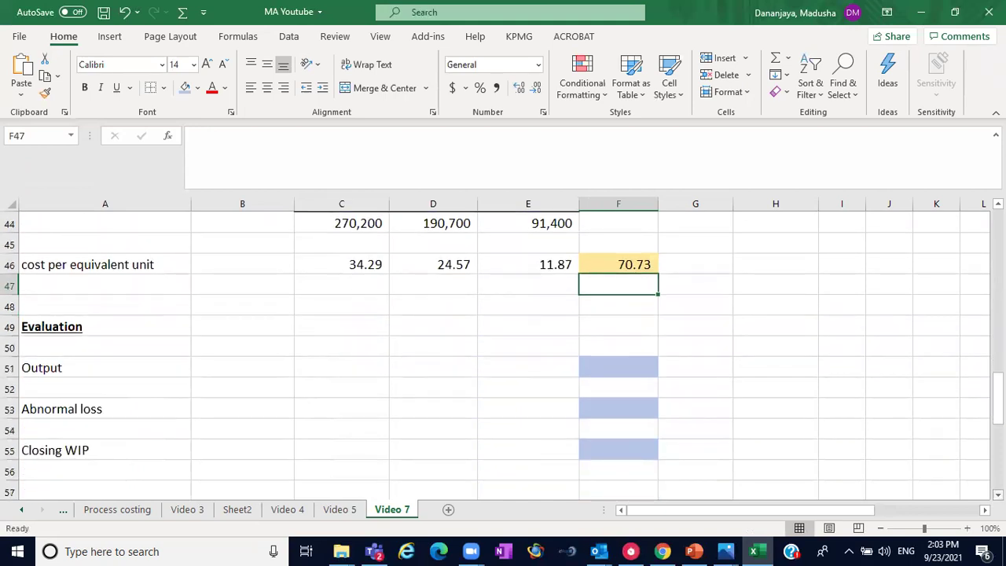
scroll(503, 354, down, 1)
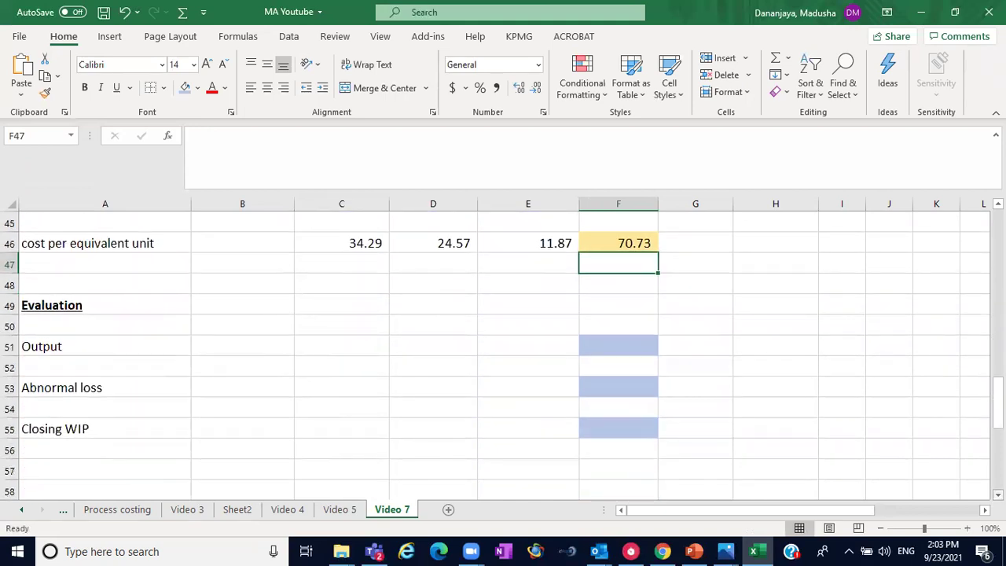
click(344, 342)
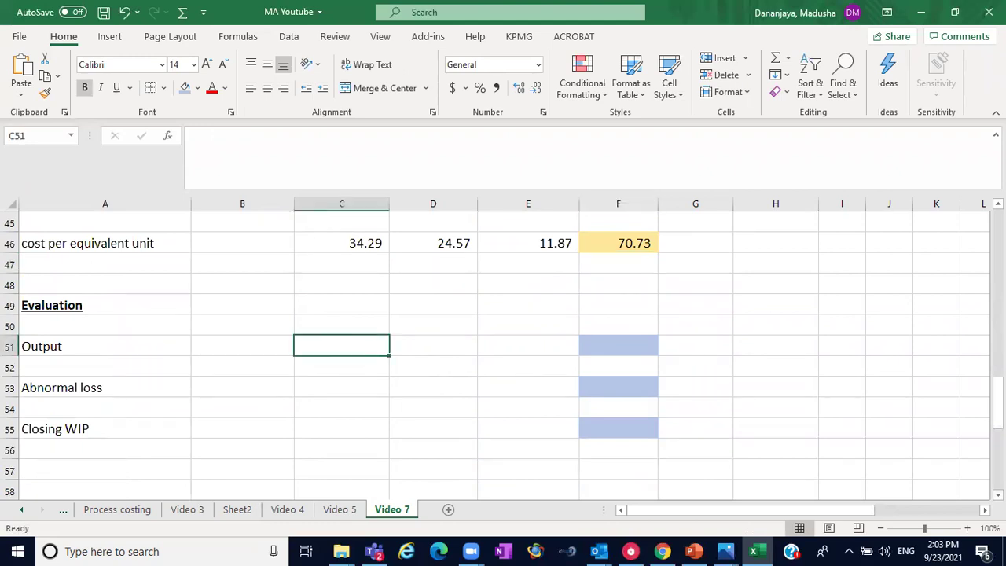
drag(996, 403, 996, 352)
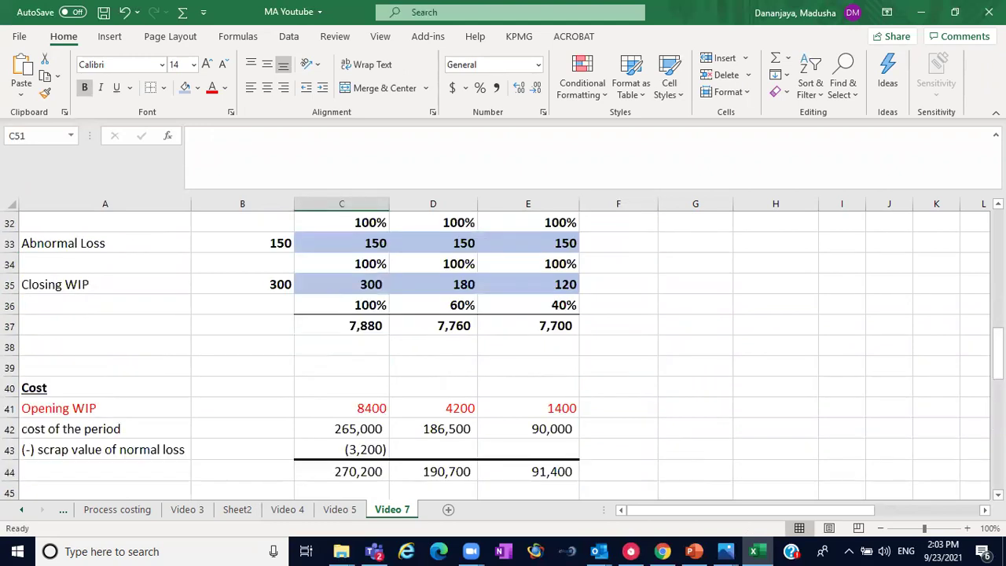
click(996, 227)
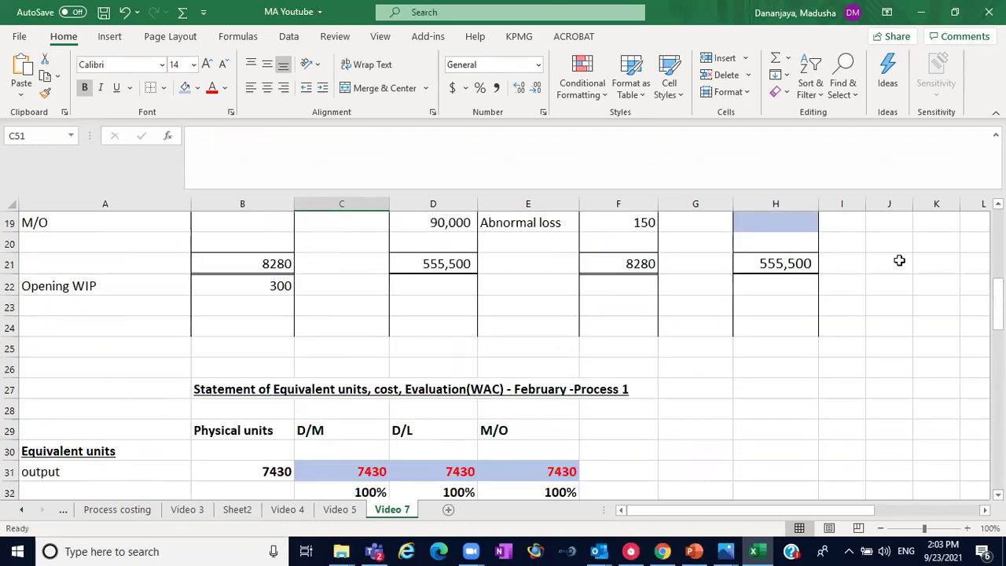
drag(375, 465, 537, 465)
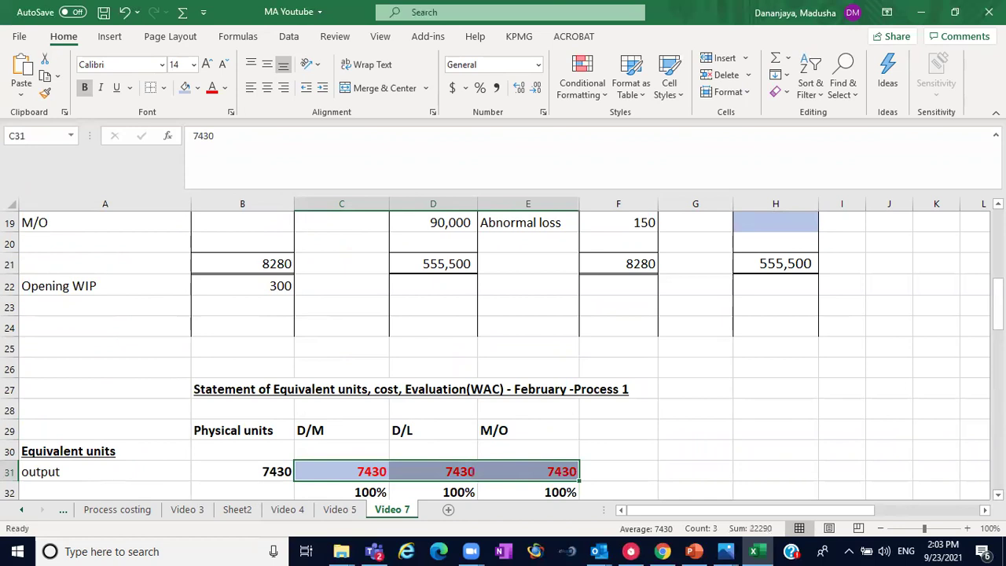
scroll(503, 354, down, 4)
scroll(595, 449, down, 2)
click(612, 409)
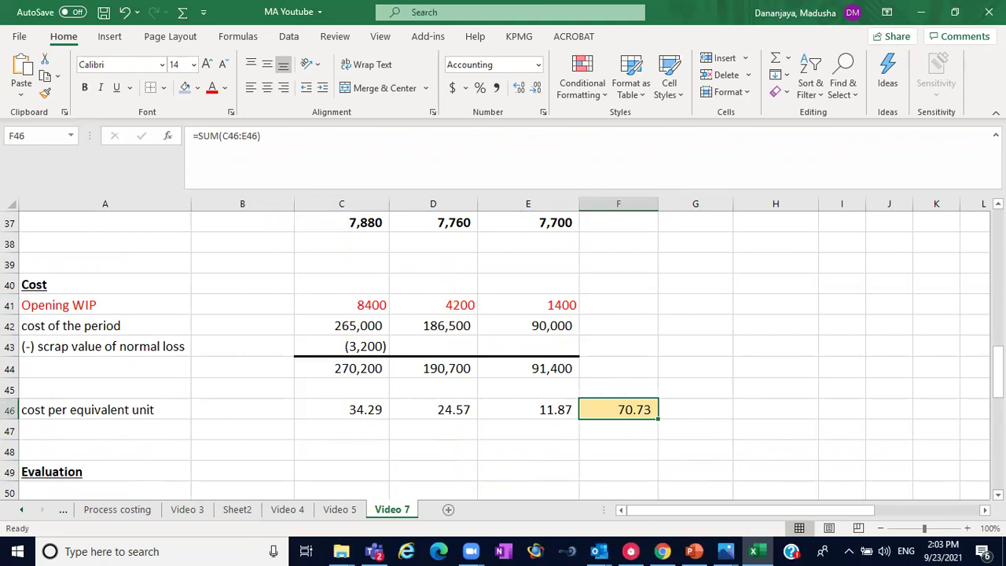
scroll(585, 430, down, 2)
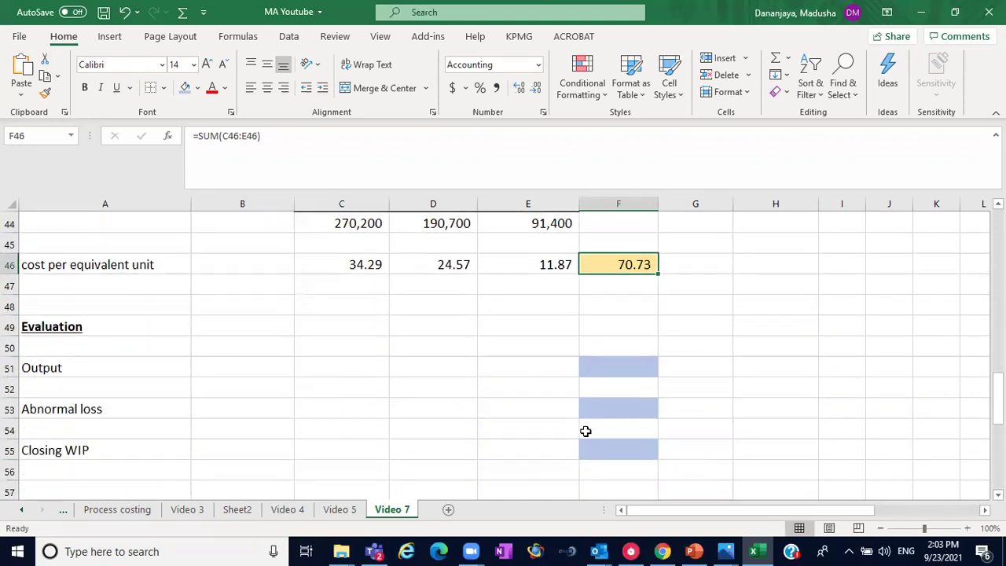
click(322, 364)
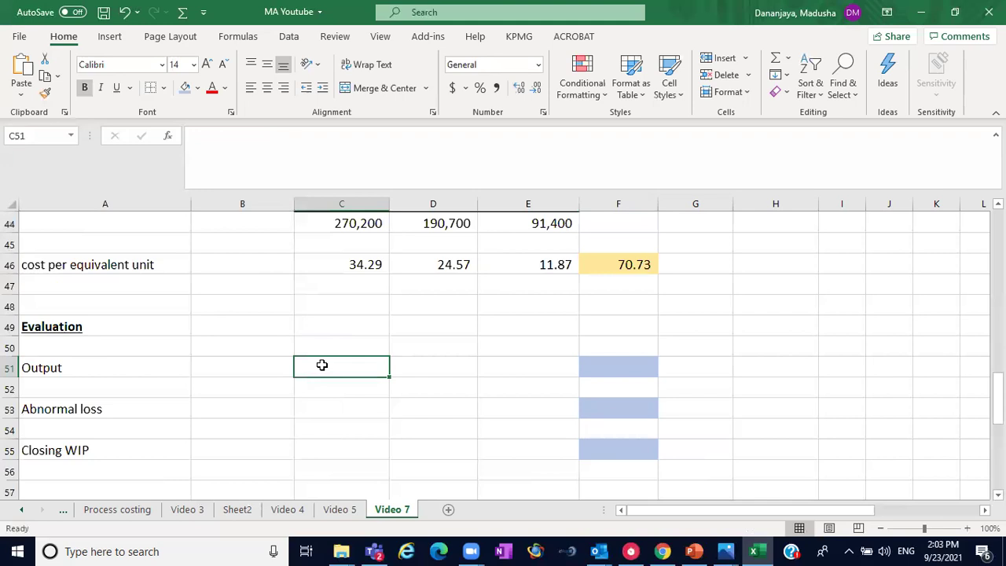
Step: Match the costs per equivalent unit in C46:E46 and their total in F46 with the output equivalent units in C31:E31
click(376, 268)
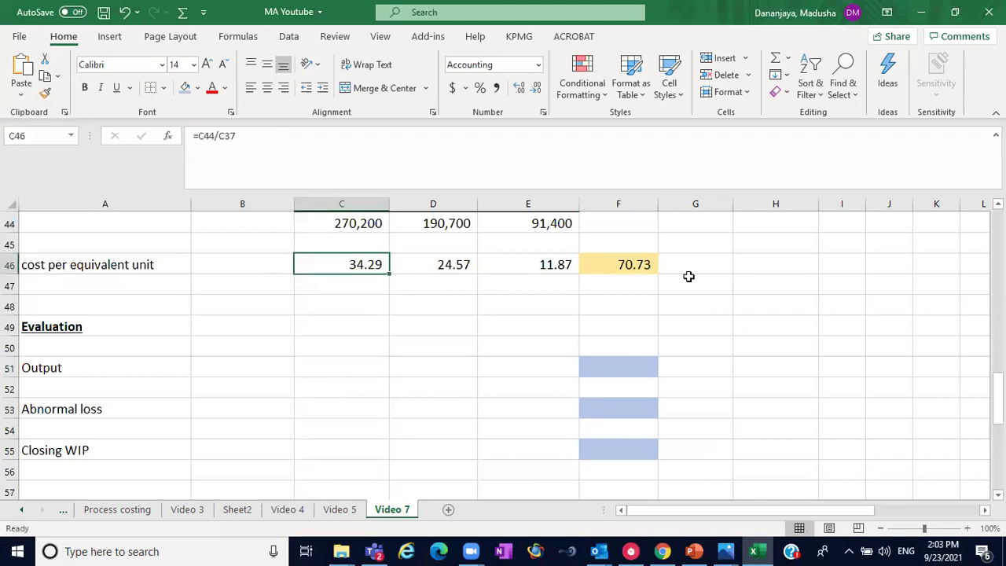
scroll(460, 210, up, 4)
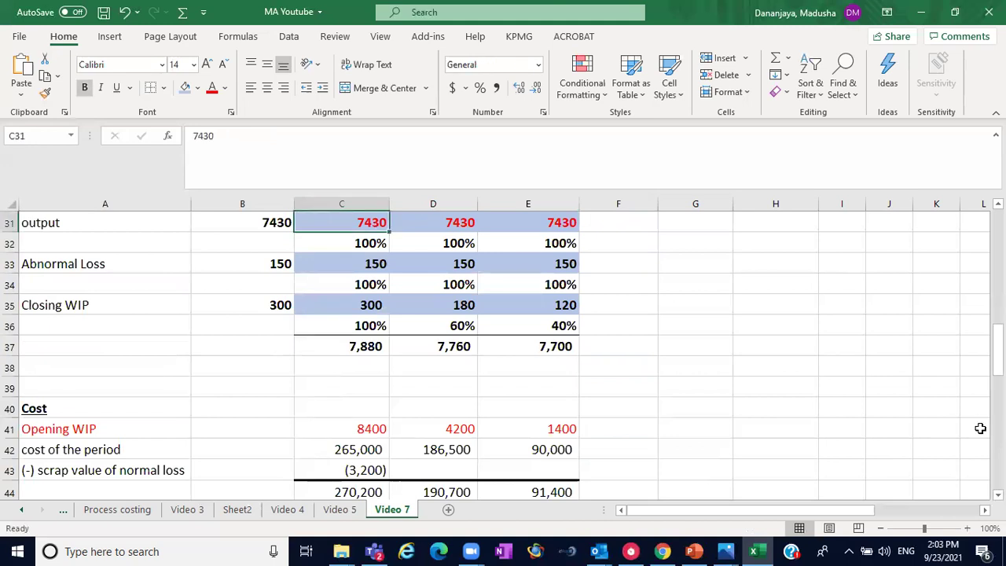
scroll(927, 472, down, 1)
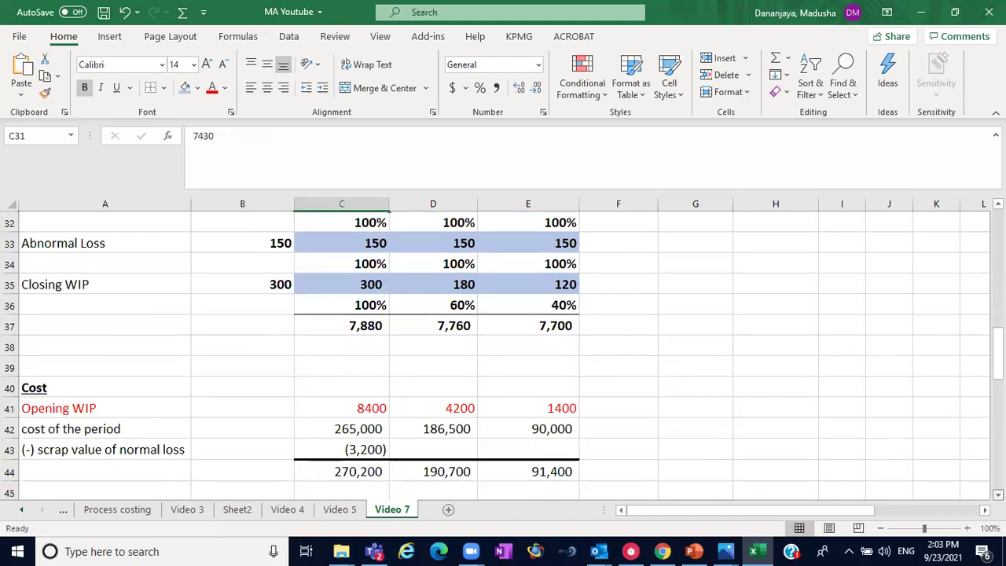
click(439, 470)
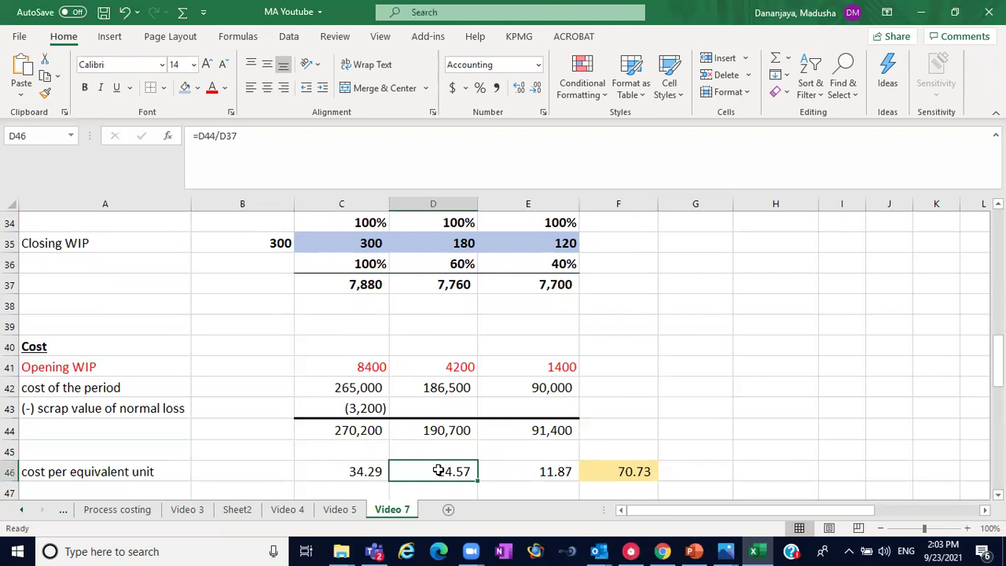
scroll(611, 336, up, 4)
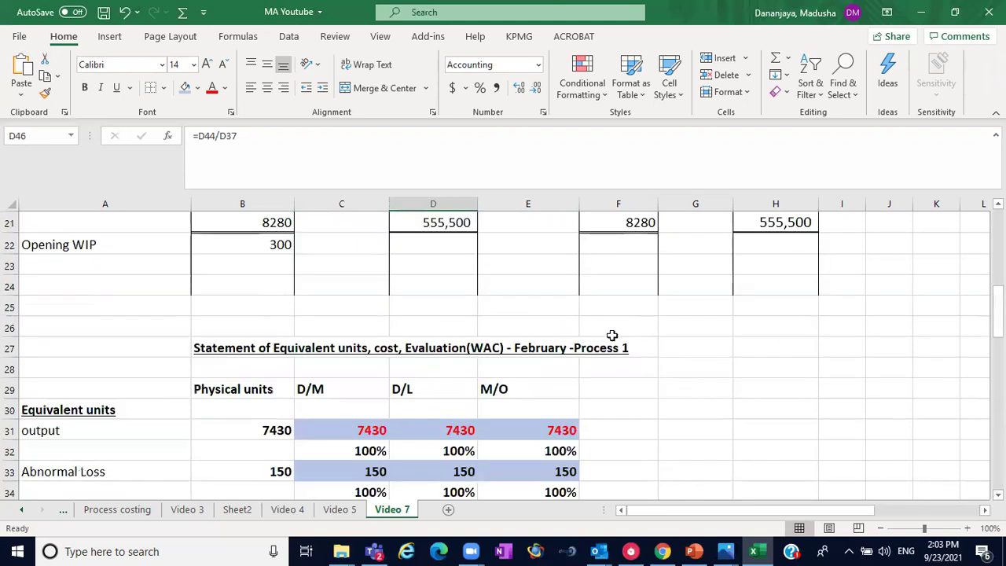
click(474, 428)
scroll(973, 488, down, 3)
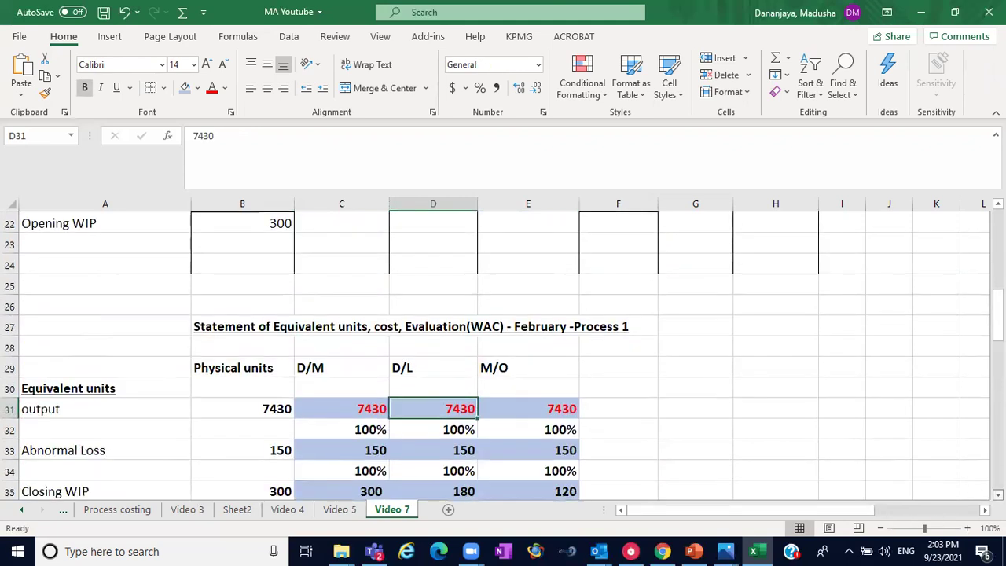
click(997, 494)
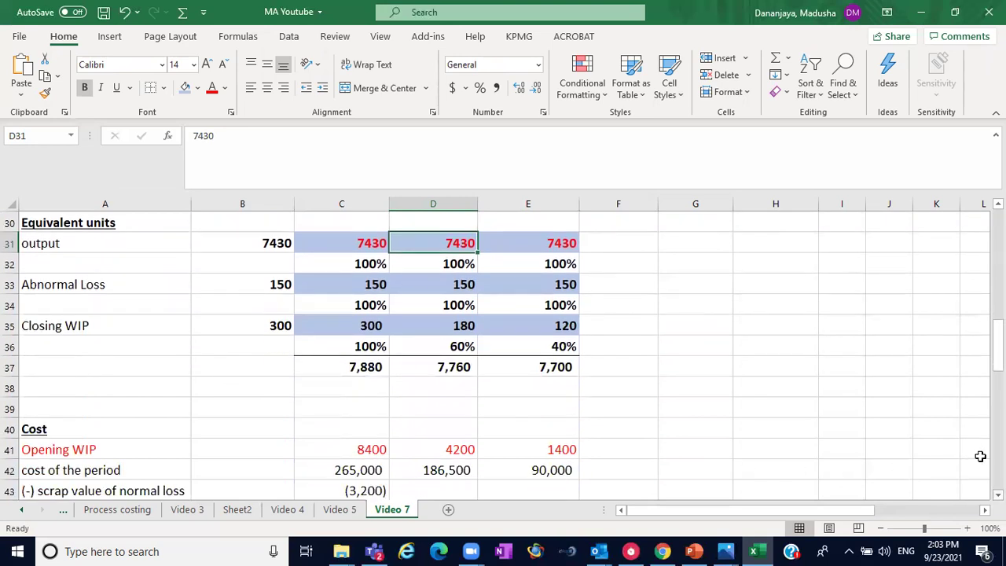
scroll(587, 469, down, 2)
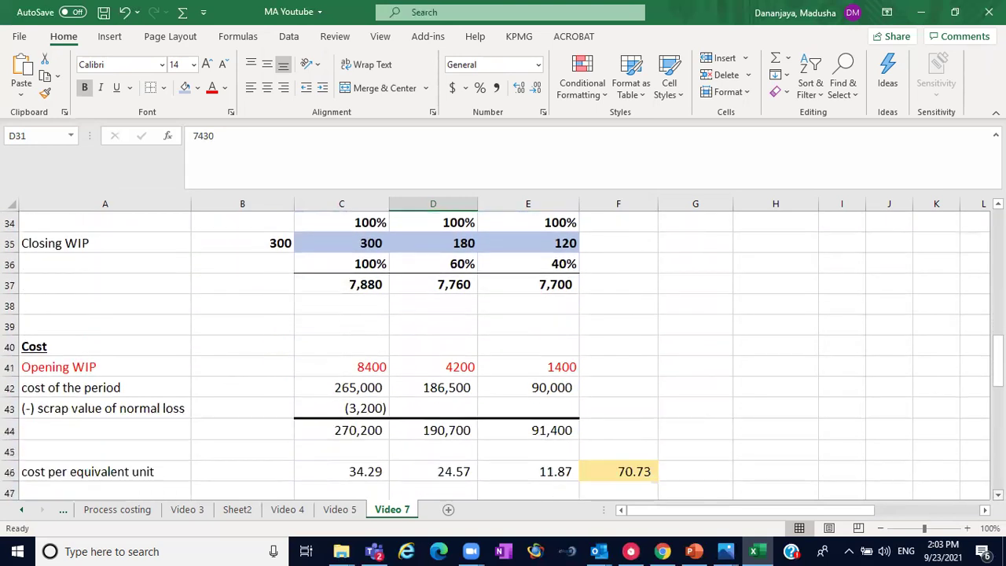
click(566, 470)
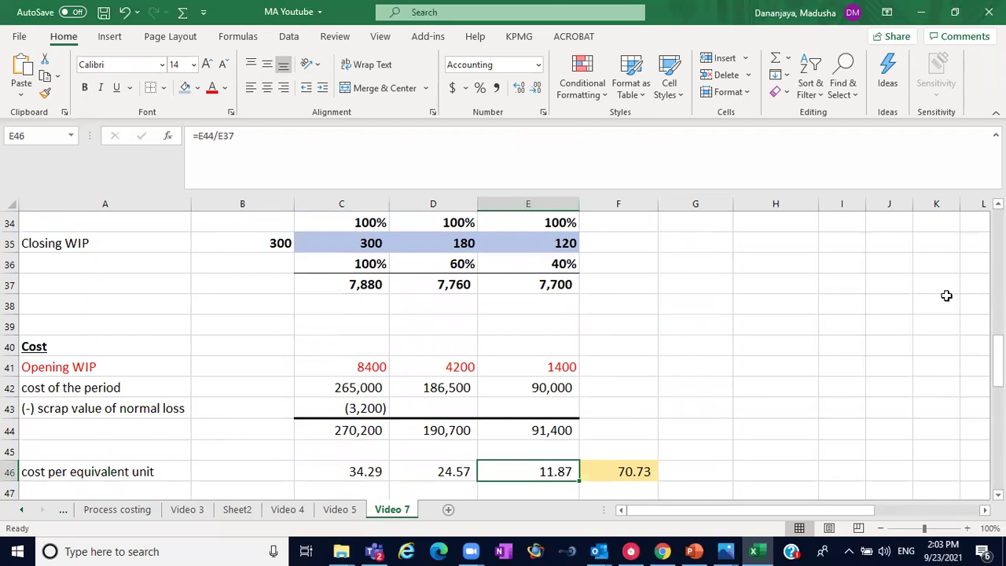
scroll(790, 348, up, 4)
click(558, 425)
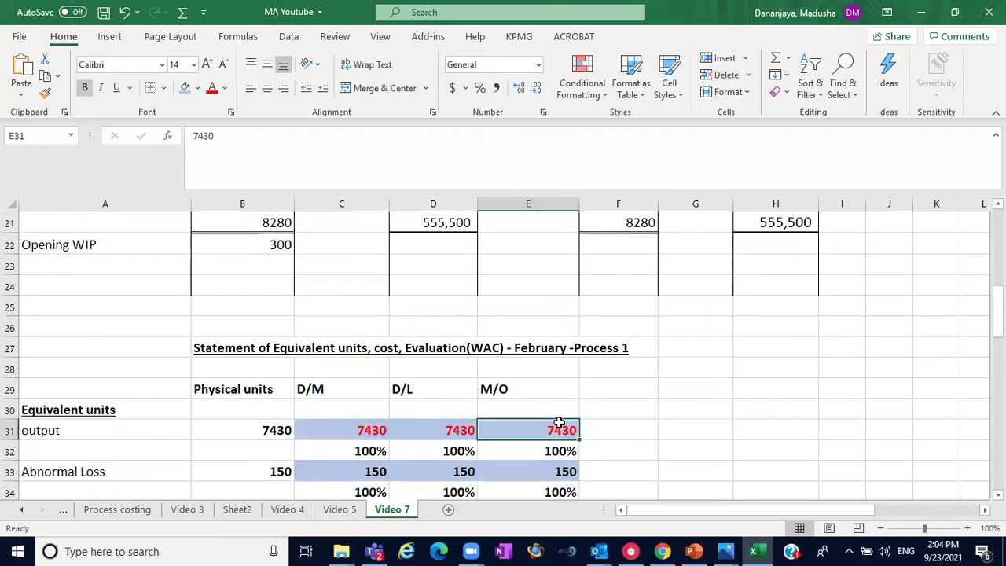
scroll(828, 432, down, 4)
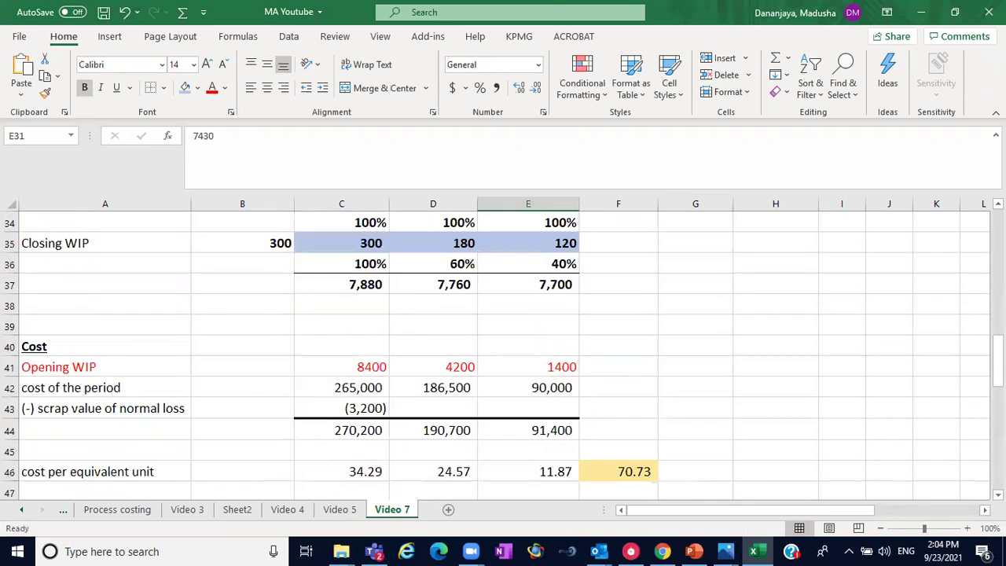
click(349, 470)
drag(349, 470, 510, 471)
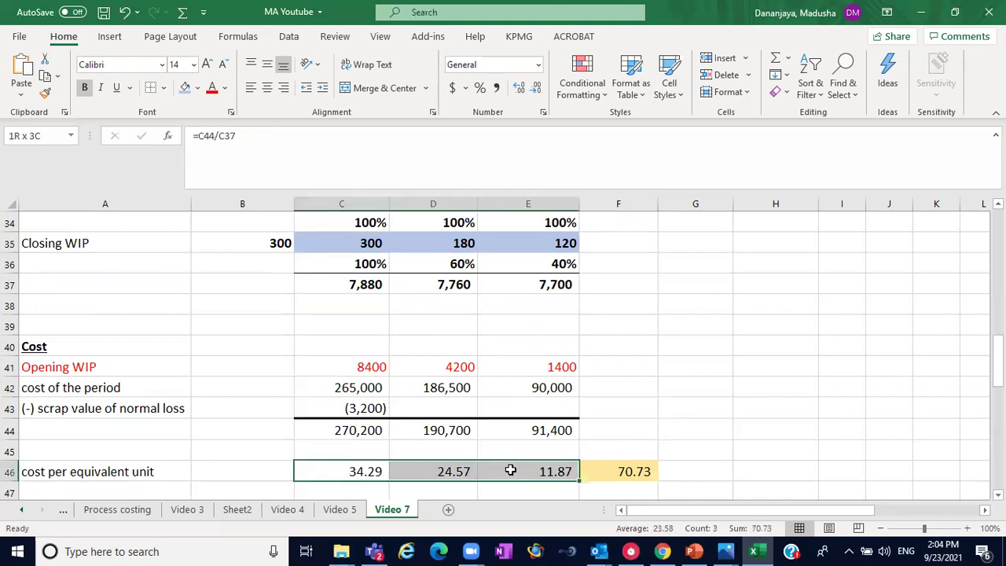
click(624, 473)
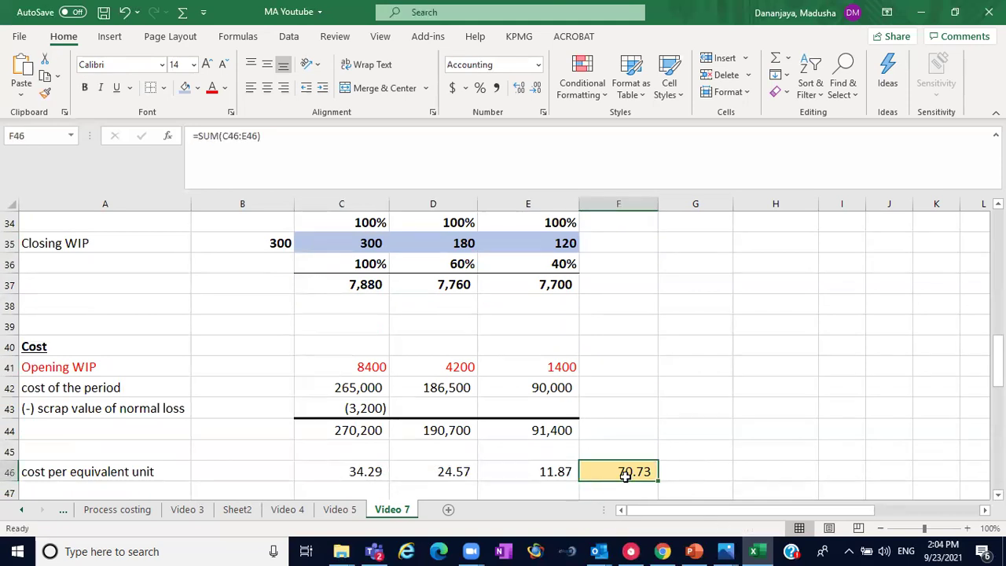
Step: Value the output in F51 with =F46*E31 and display the amount without decimals
scroll(643, 403, down, 3)
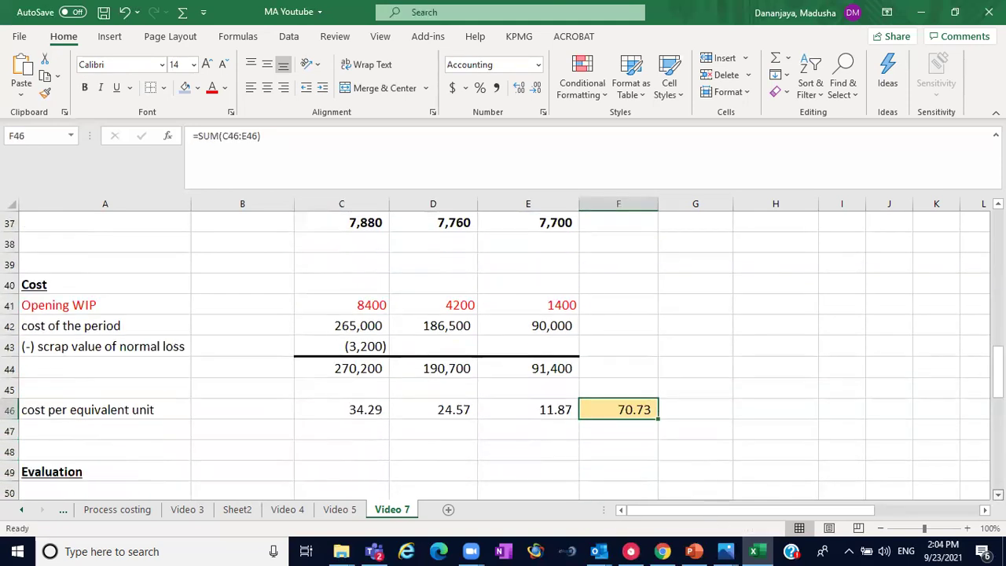
click(628, 404)
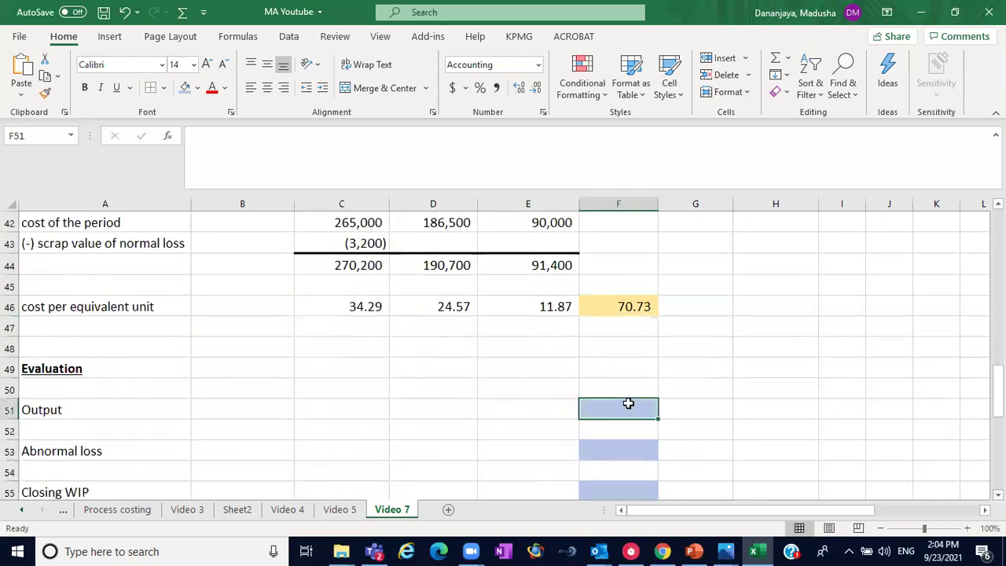
text(=)
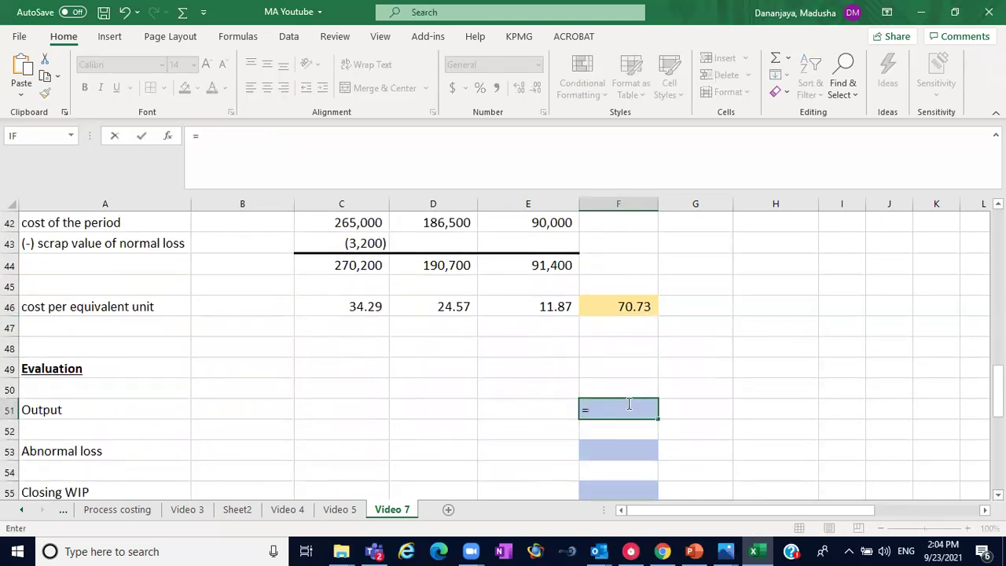
click(637, 307)
text(*)
scroll(707, 291, up, 5)
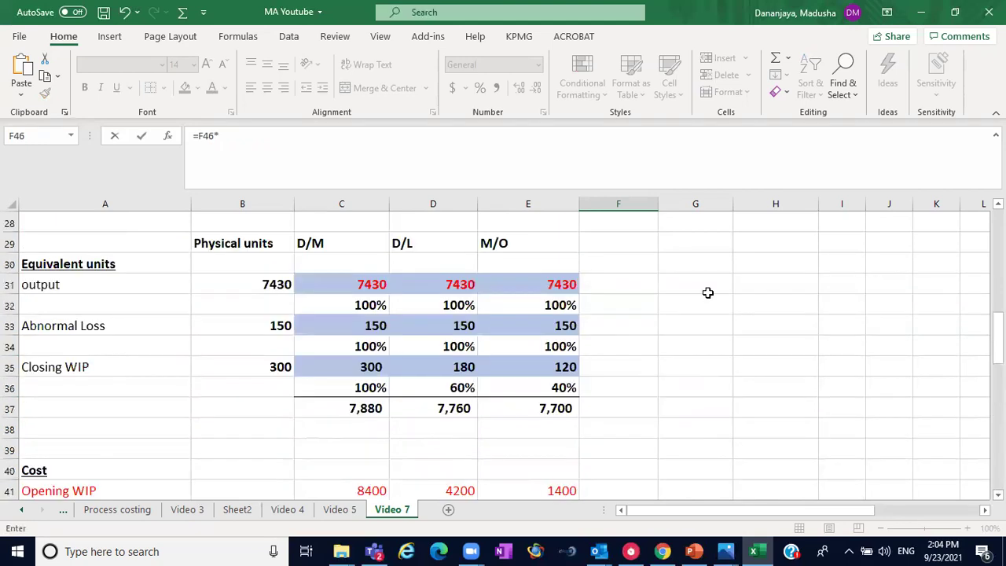
click(563, 290)
key(Return)
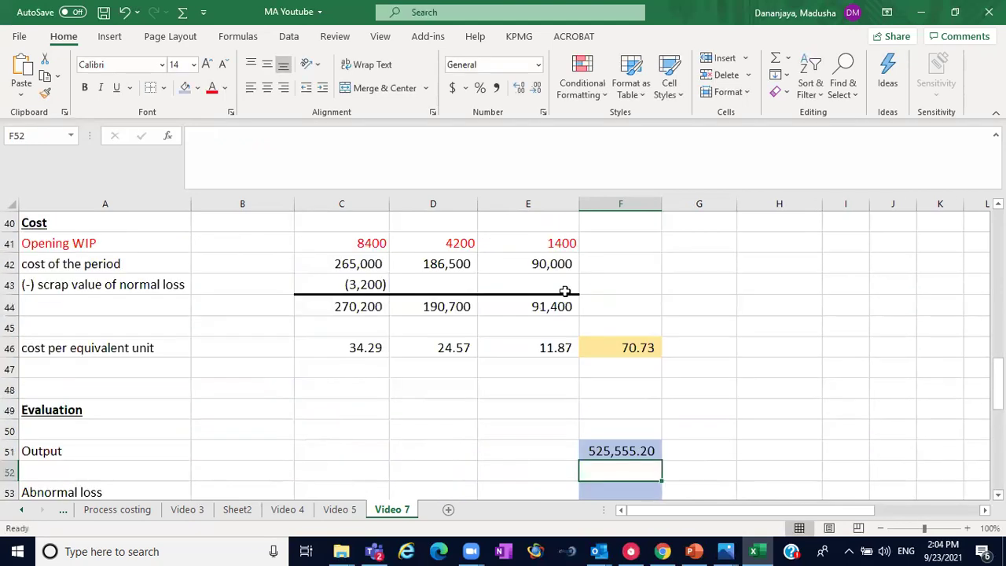
click(656, 449)
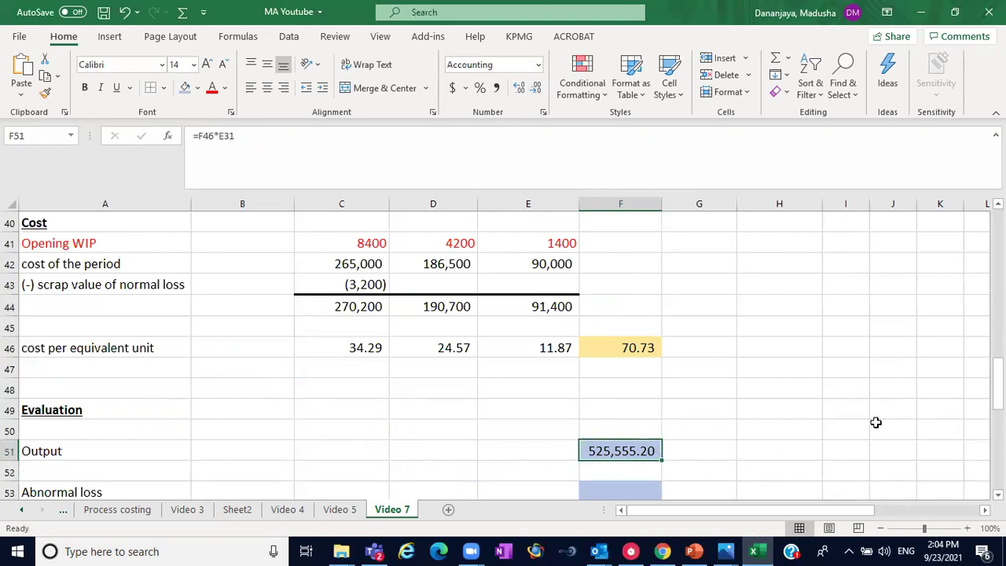
double_click(538, 90)
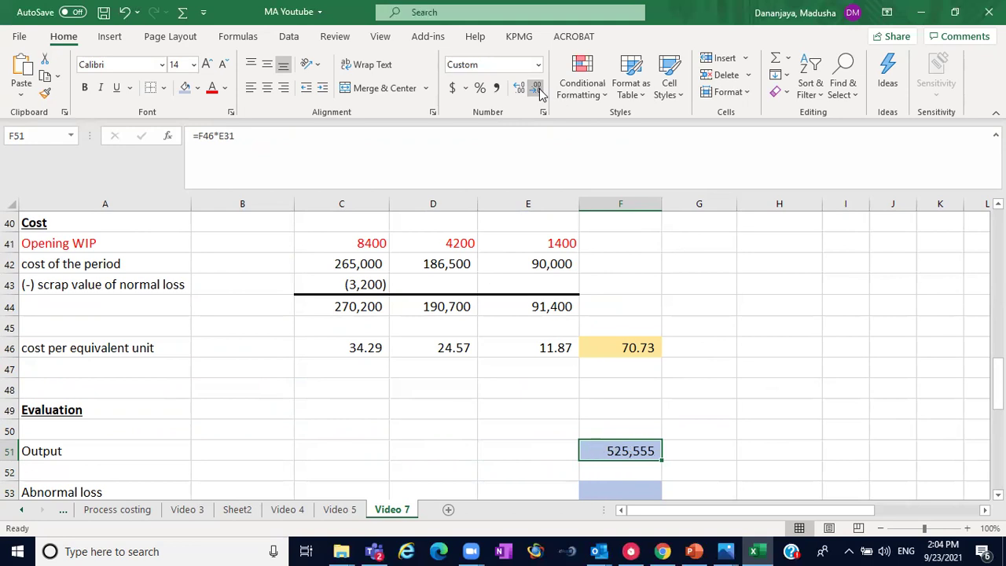
Step: Value the abnormal loss in F53 by multiplying the total unit cost by its equivalent units with =F46*E33
scroll(699, 432, down, 2)
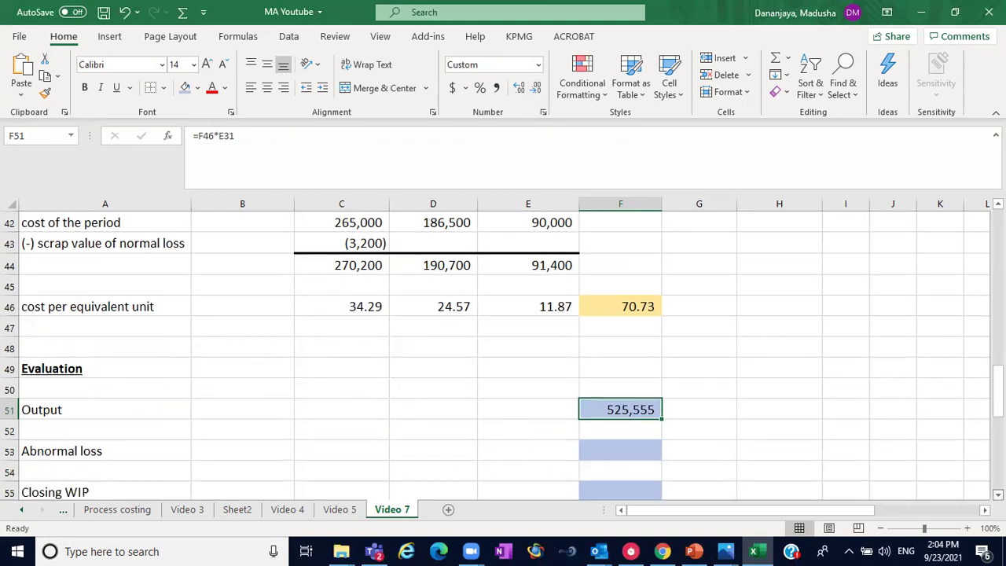
click(629, 392)
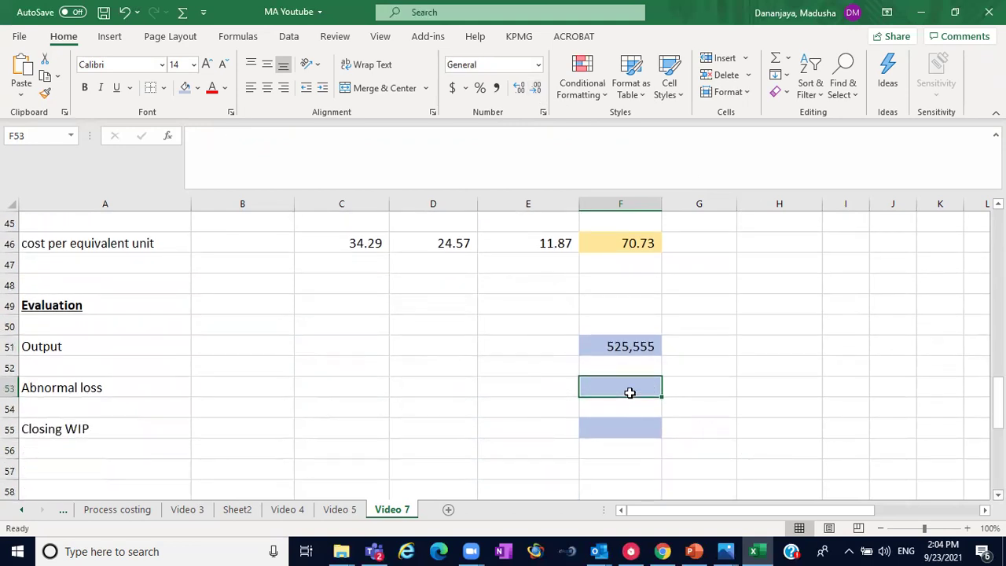
text(=)
click(607, 248)
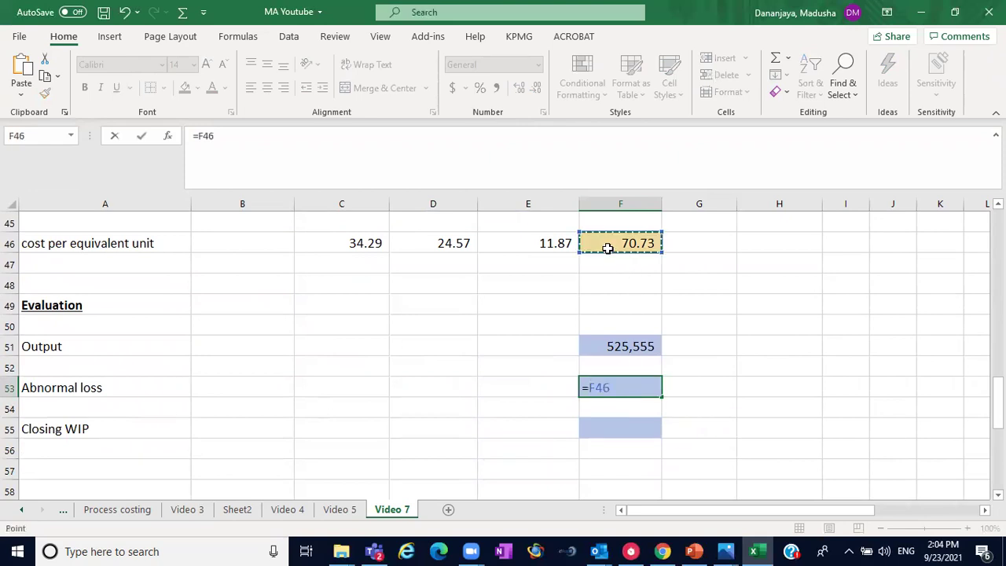
text(*)
scroll(982, 243, up, 4)
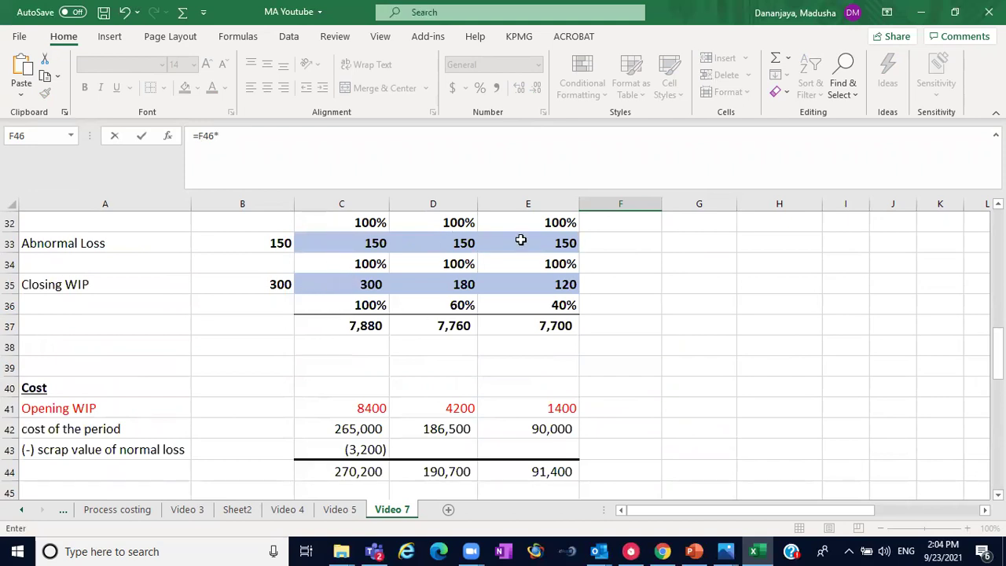
click(557, 238)
key(Return)
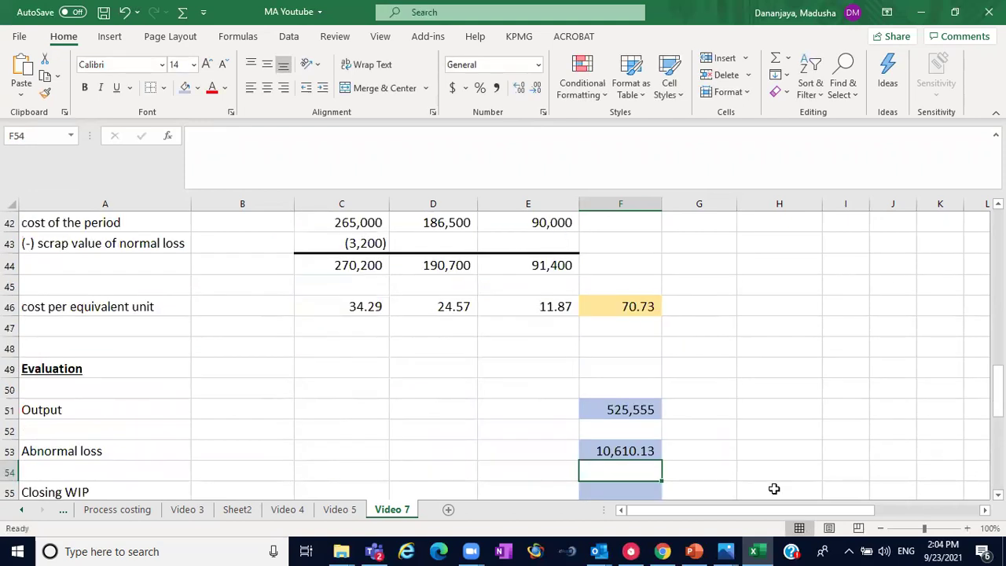
Step: Write the D/M working for closing WIP as 34.29*300 in C56, taking the units from C35
scroll(462, 484, down, 1)
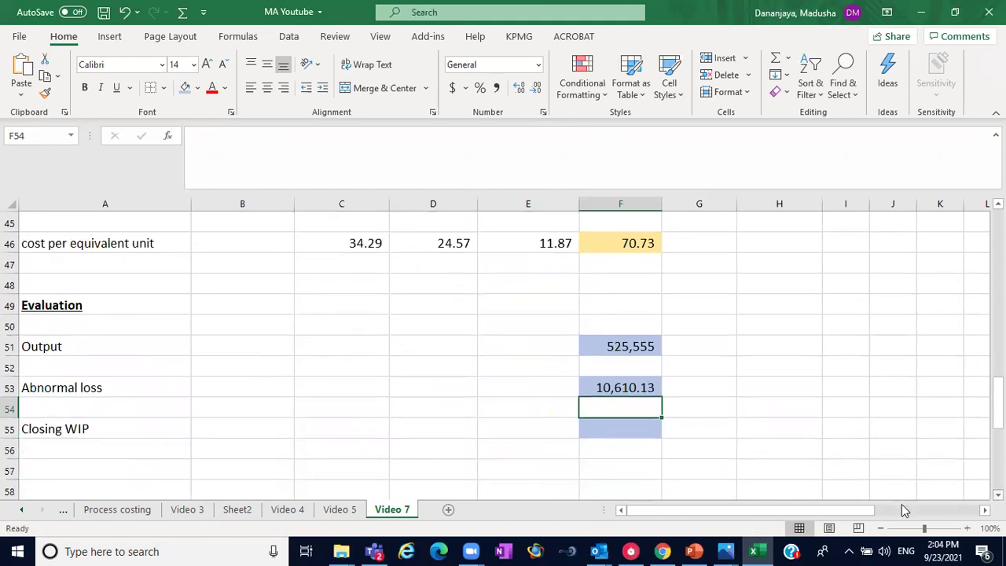
click(329, 445)
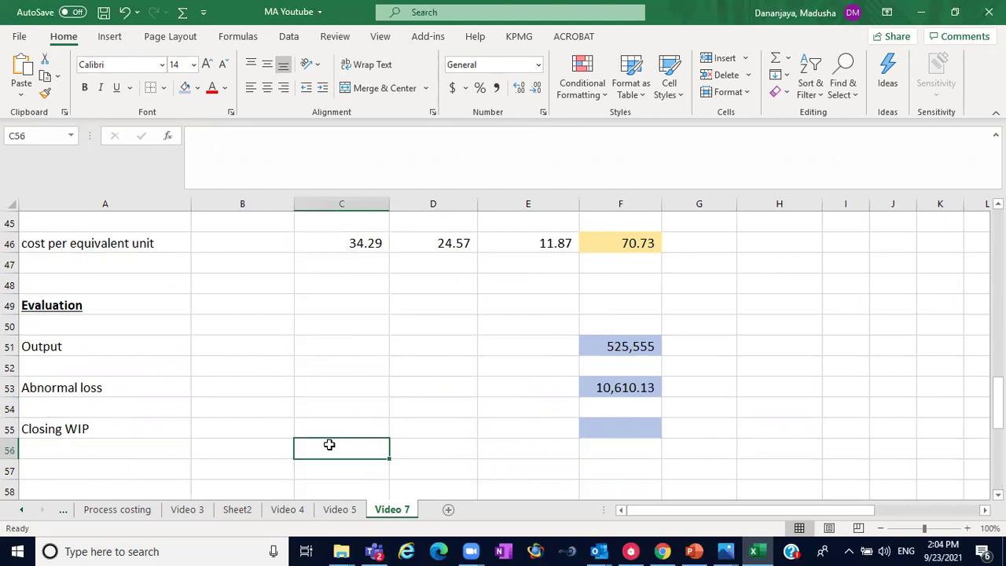
text(34.)
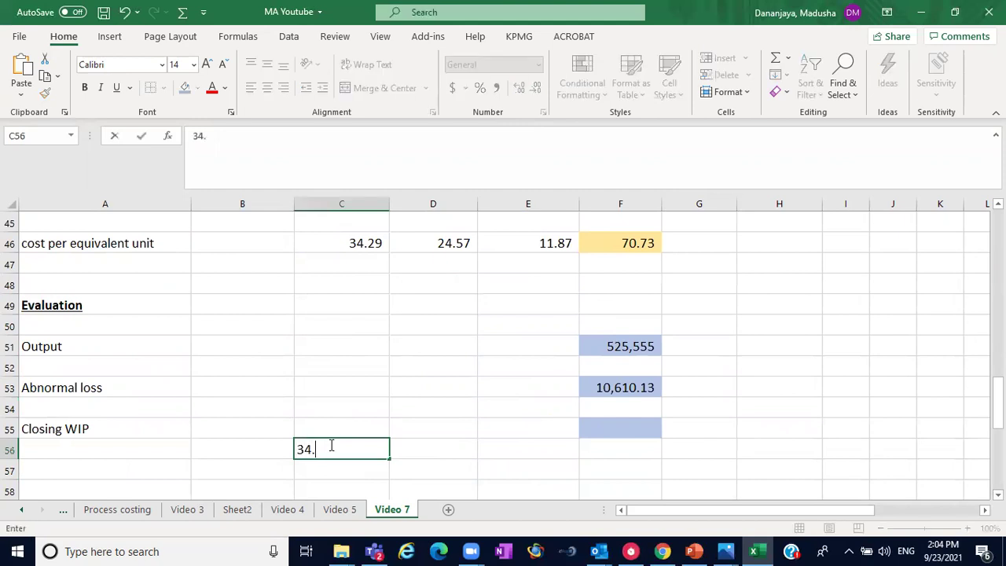
text(29*)
scroll(975, 267, up, 4)
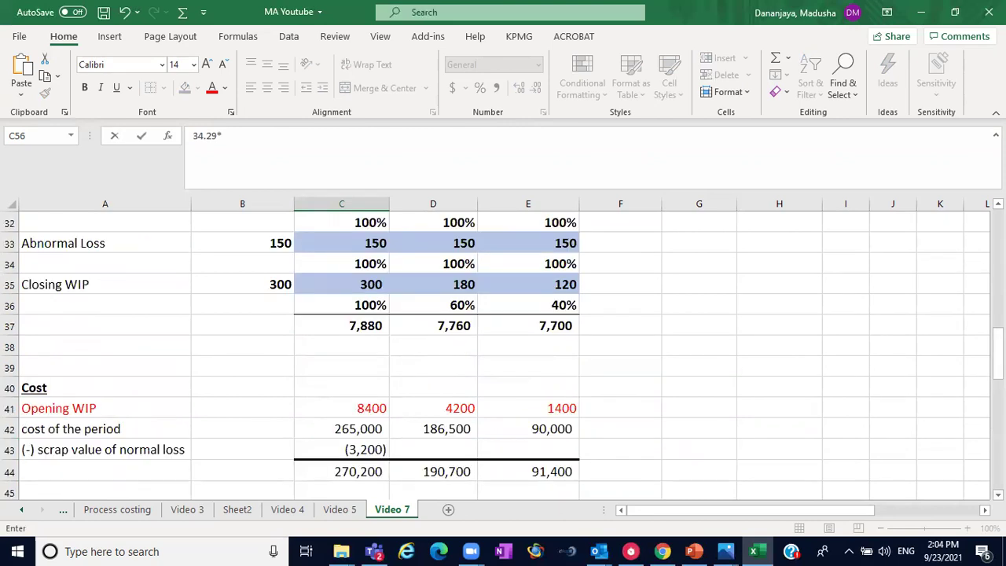
click(369, 281)
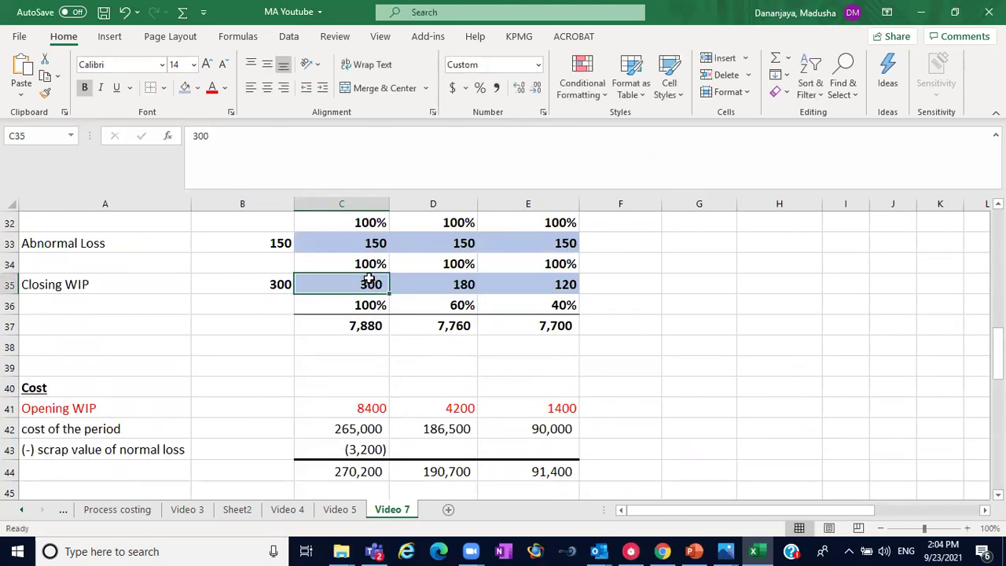
scroll(503, 346, down, 4)
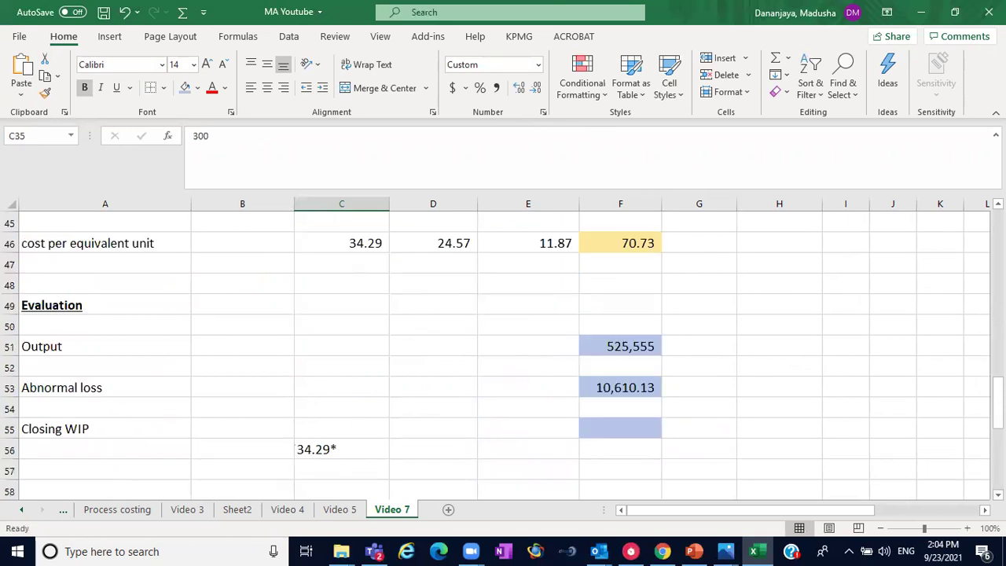
click(353, 444)
double_click(355, 445)
text(300)
Step: Write the D/L working for closing WIP as 24.57*180 in D56 and check the units against D35
click(414, 449)
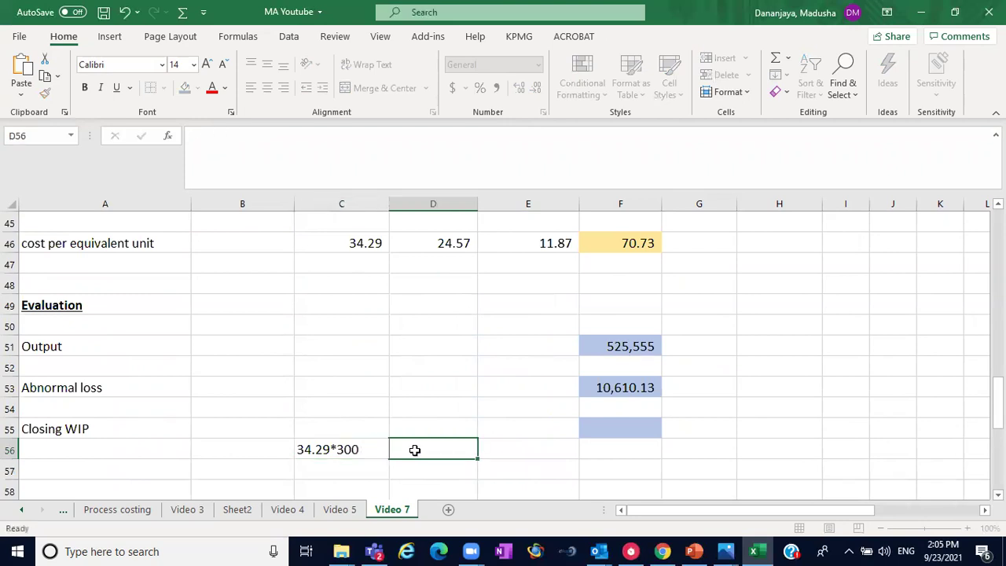
text(24.57*180)
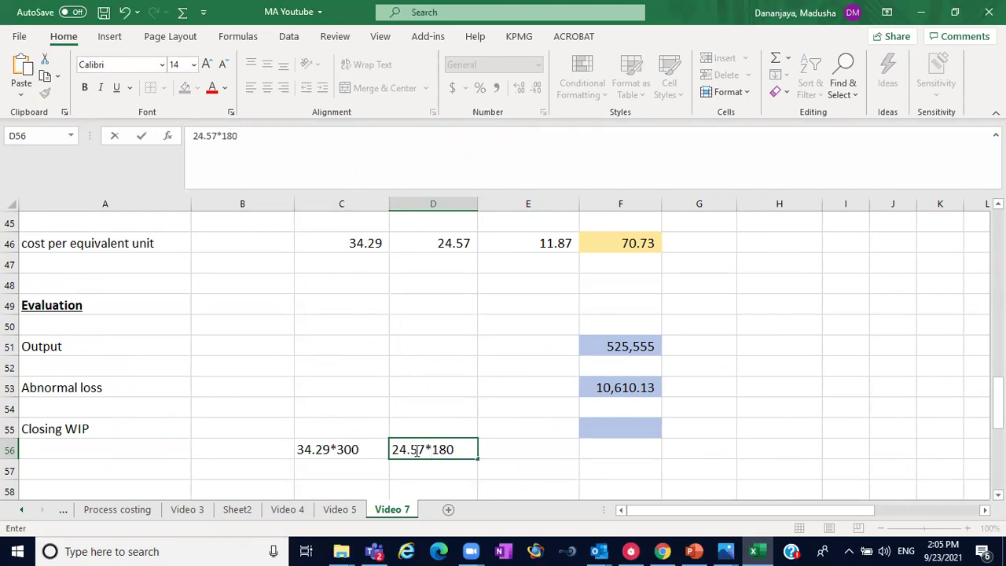
scroll(530, 289, up, 4)
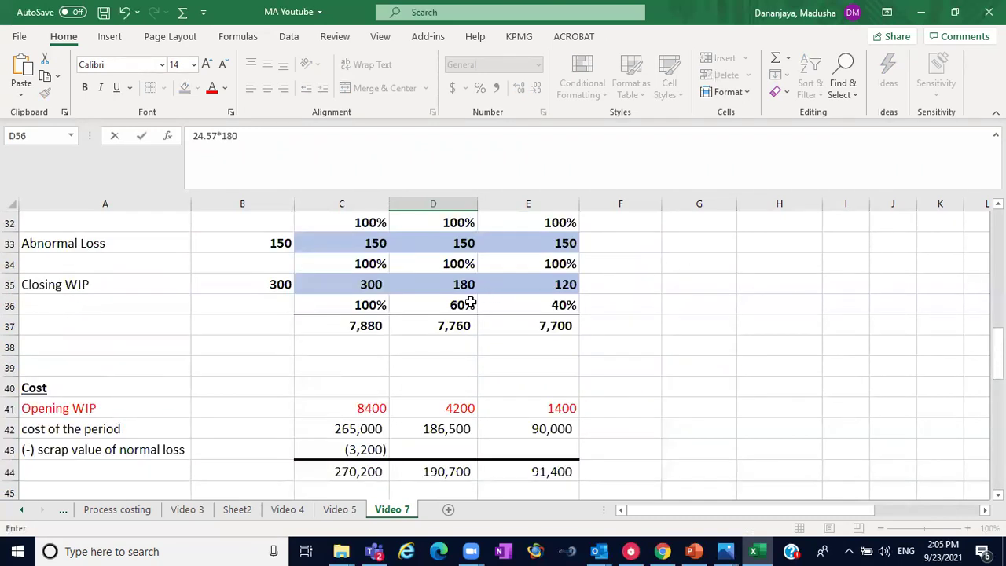
click(434, 284)
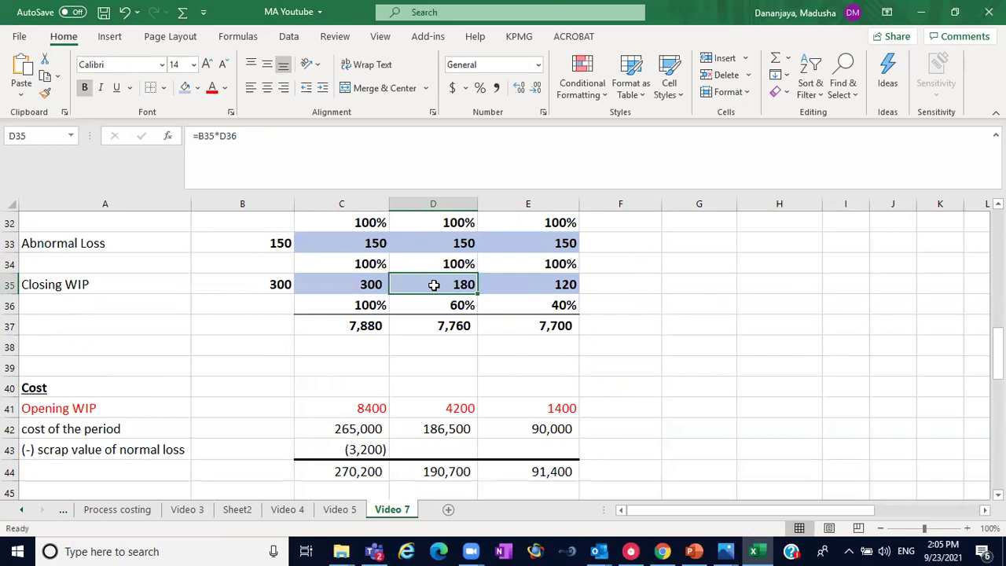
Step: Write the M/O working for closing WIP as 11.87*120 in E56, taking the units from E35
click(549, 280)
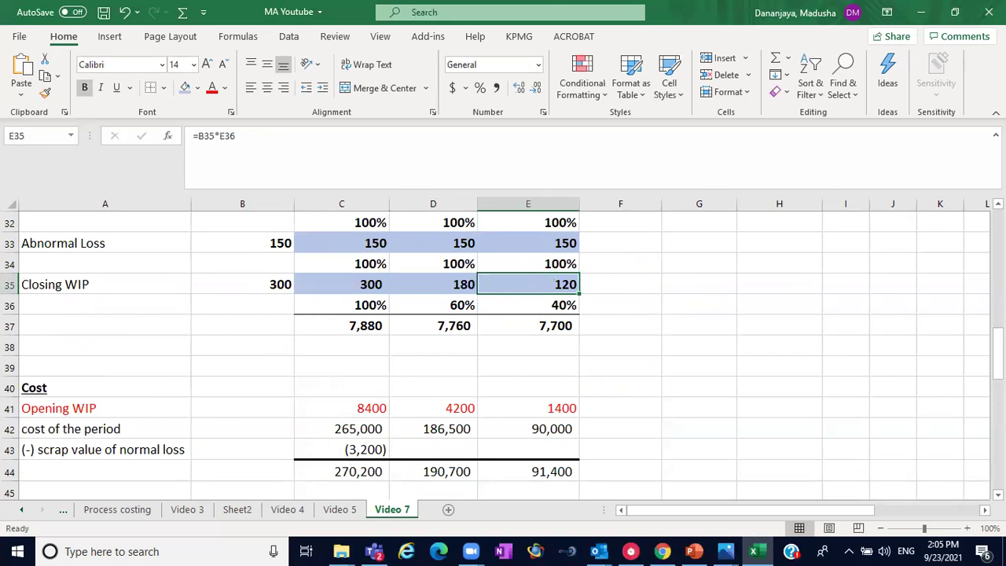
scroll(530, 346, down, 4)
click(513, 448)
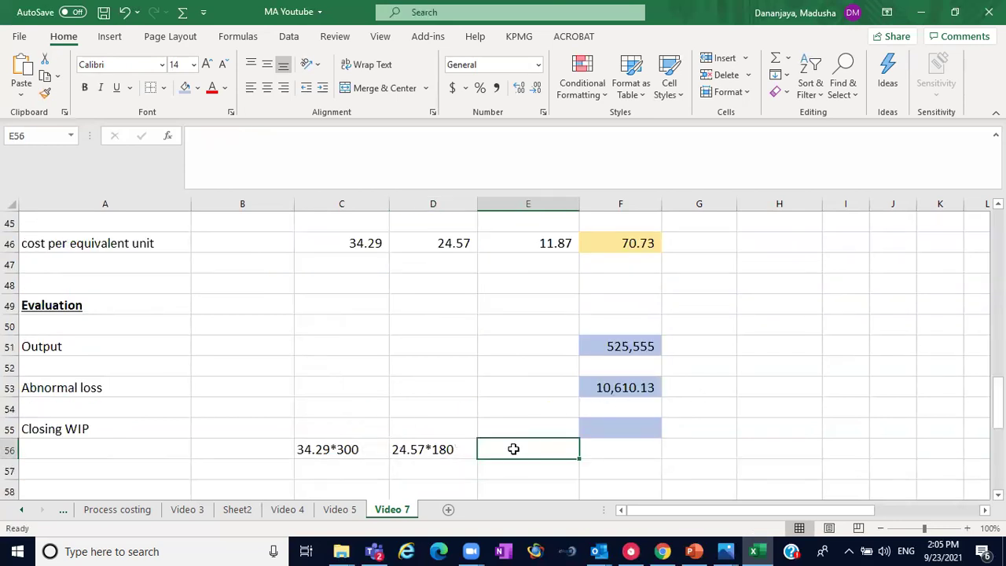
text(11.87)
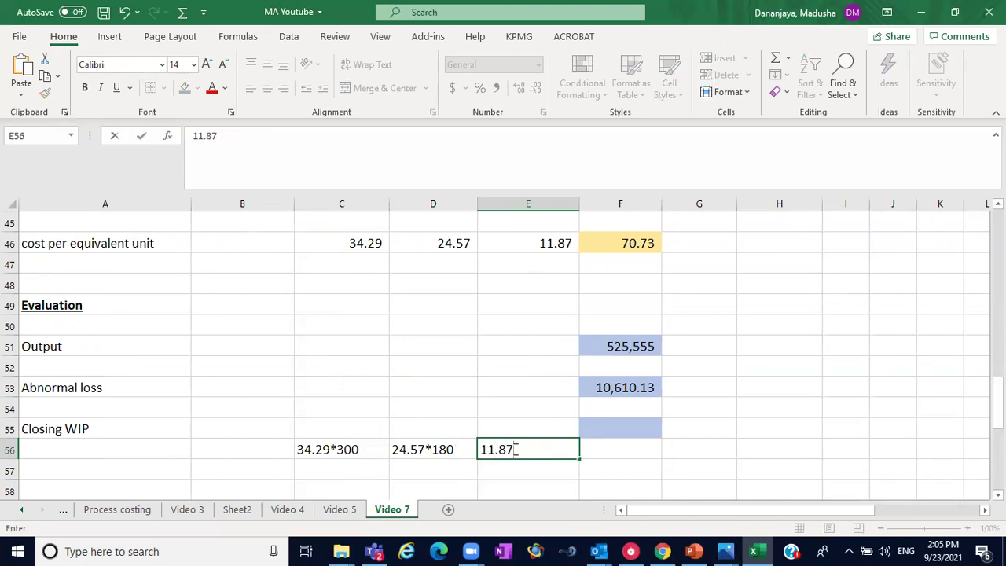
text(*120)
Step: Enter the closing WIP amounts in row 55: 10287 for D/M in C55 and 4422.6 for D/L in D55
click(358, 434)
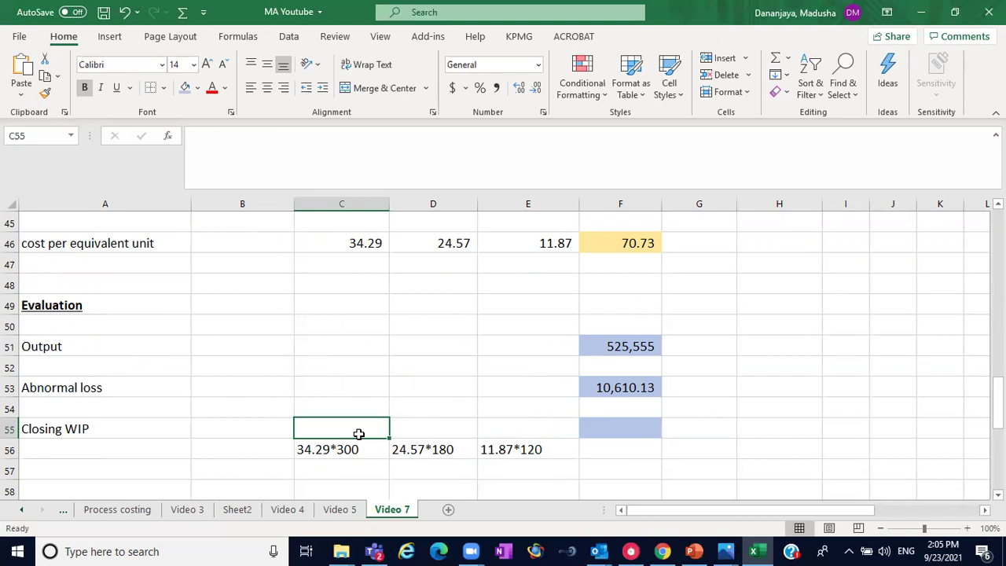
text(10287)
click(419, 431)
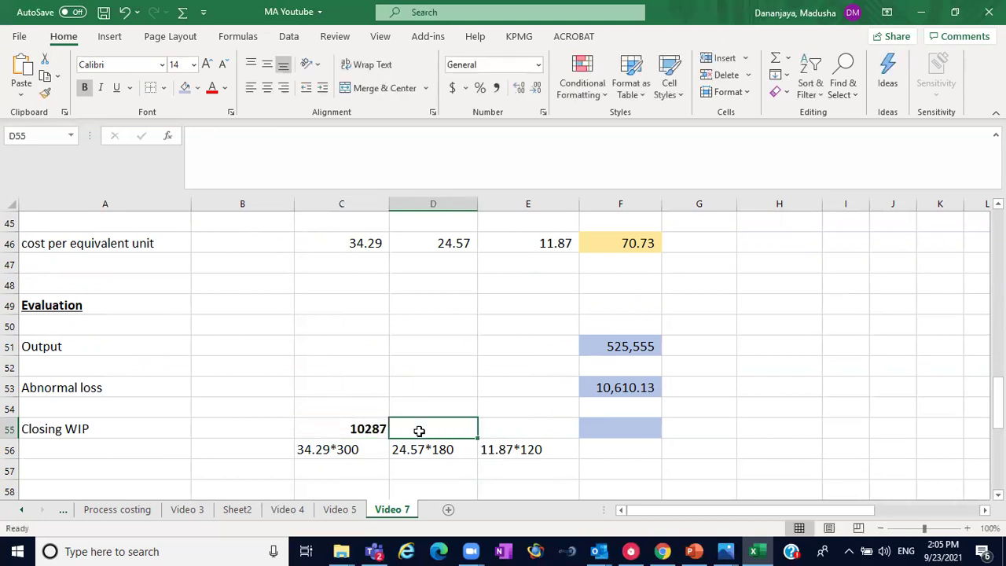
text(44)
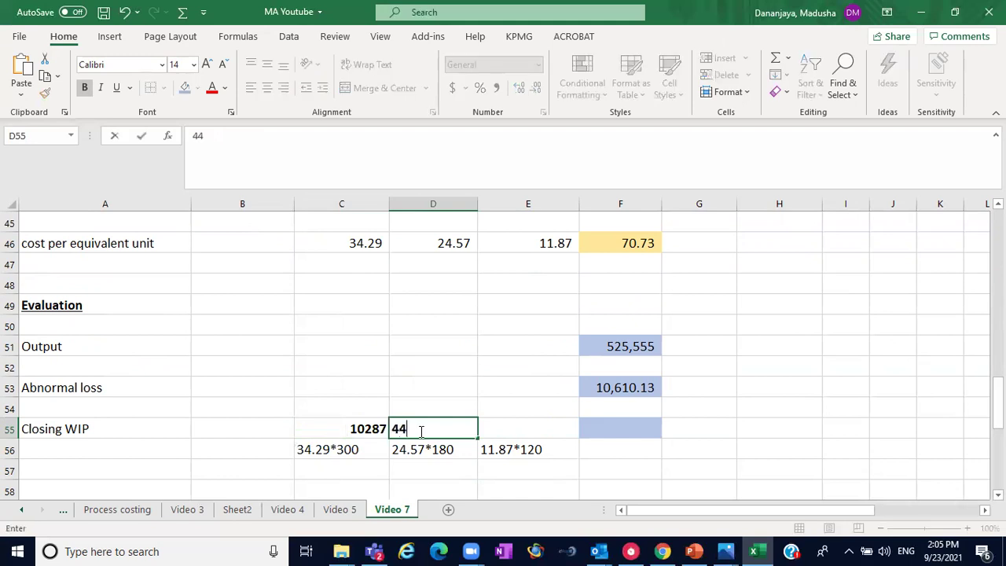
text(22.6)
Step: Enter the M/O amount for closing WIP as 1424.4 in E55
click(519, 426)
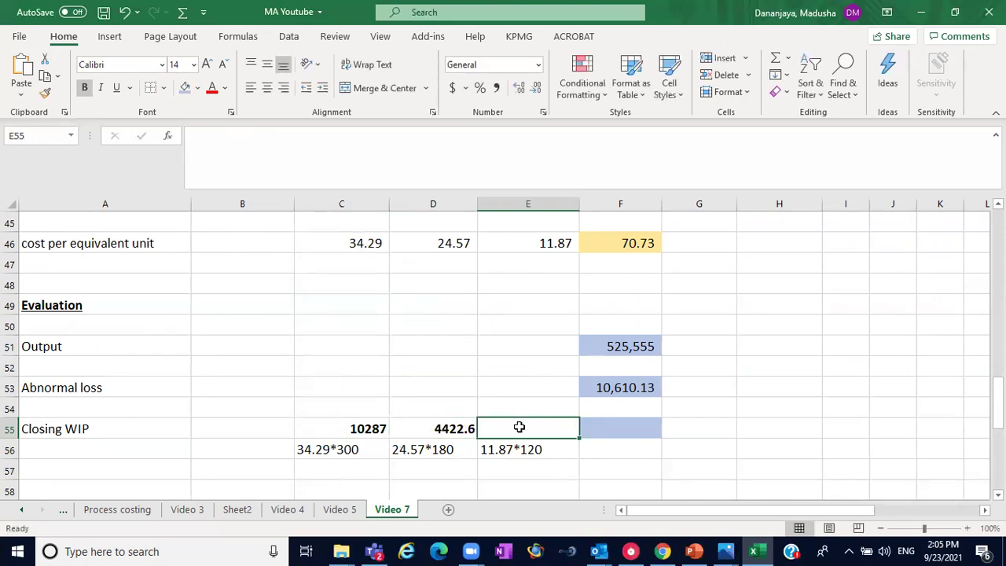
text(1224)
key(BackSpace)
key(BackSpace)
key(BackSpace)
key(BackSpace)
text(1)
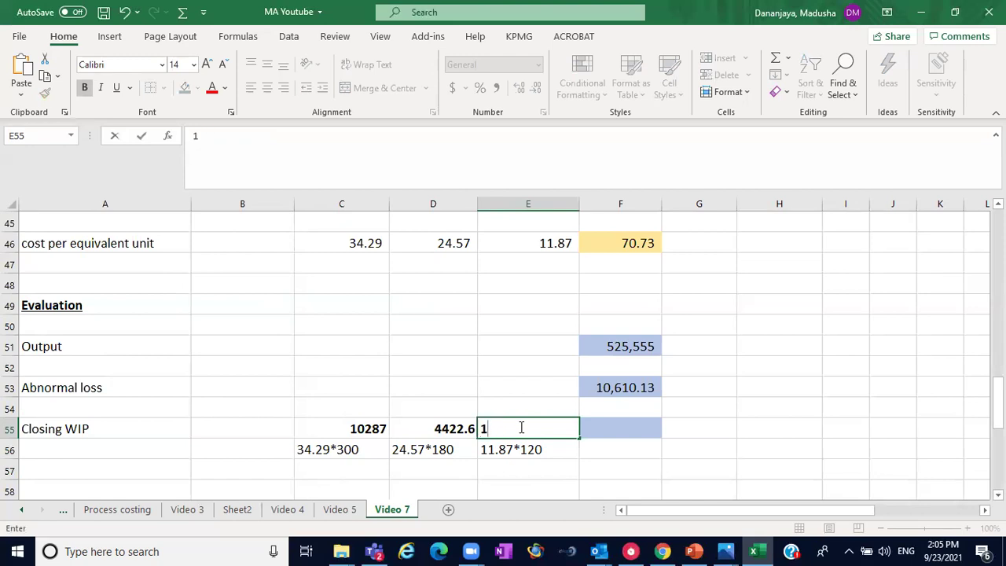
text(424.4)
key(Return)
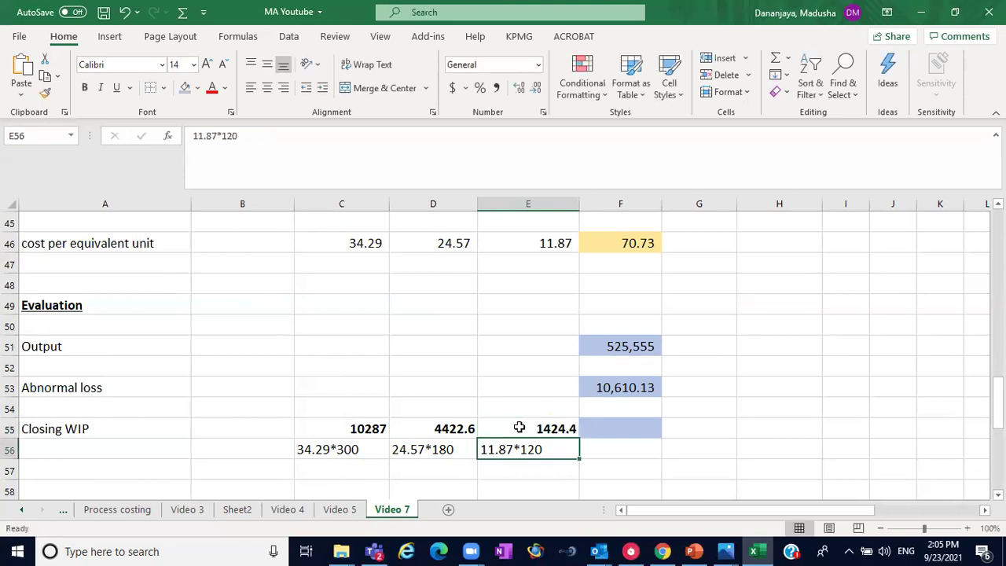
Step: Total the closing WIP amounts in F55 with =SUM(C55:E55)
click(595, 432)
key(alt+equal)
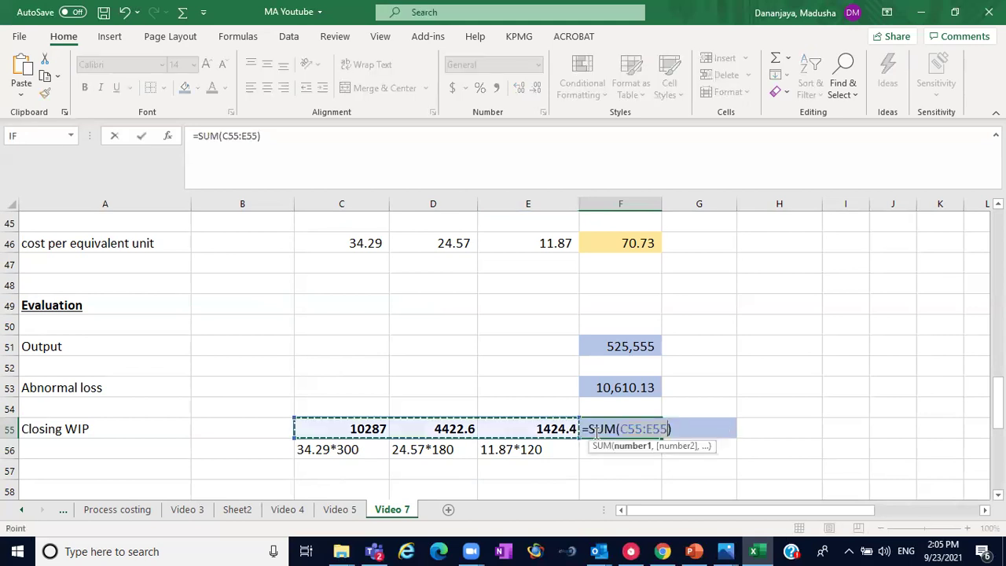
key(Return)
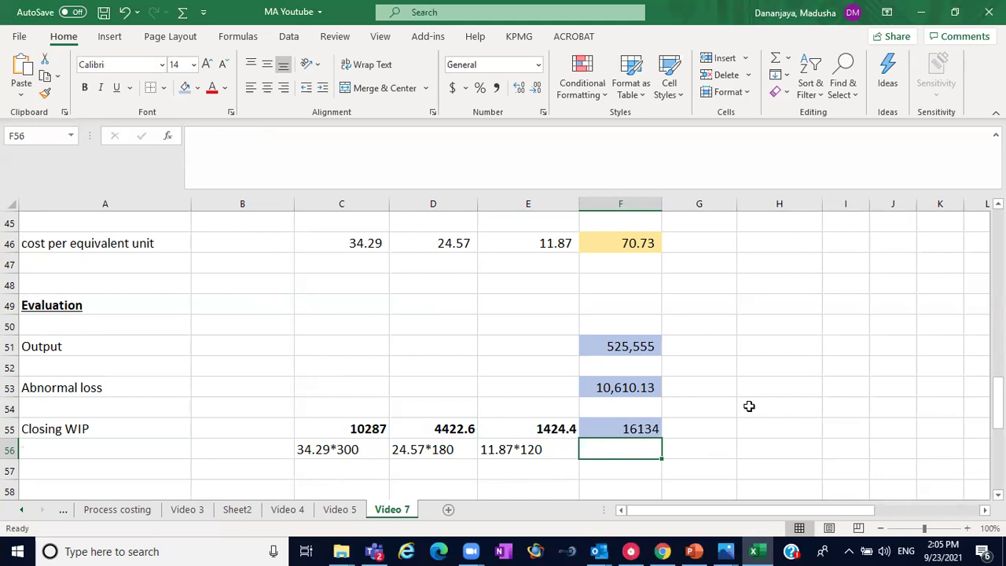
click(799, 417)
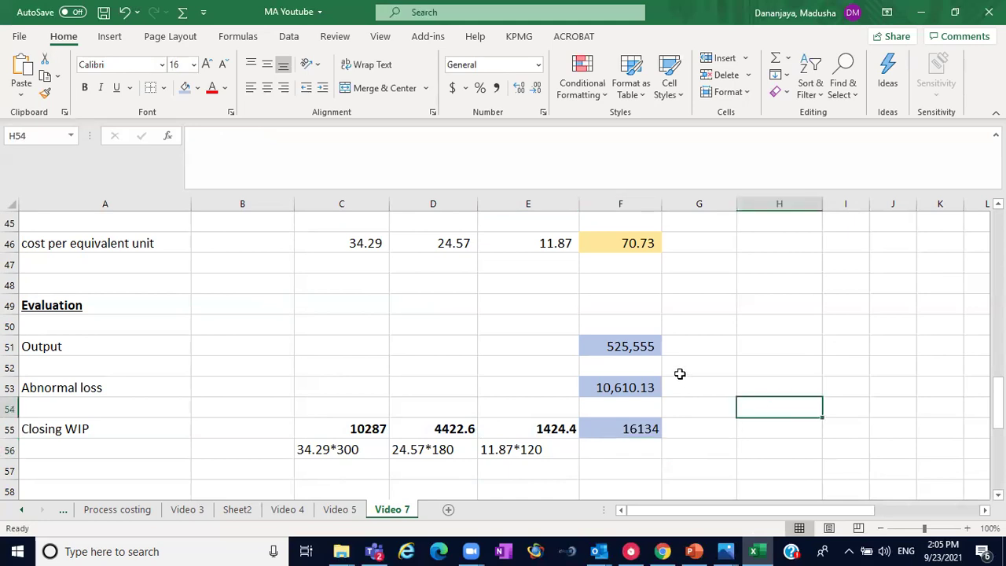
Step: Link the complete units cost in H17 of the February process account to the evaluated output with =F51
scroll(863, 440, up, 13)
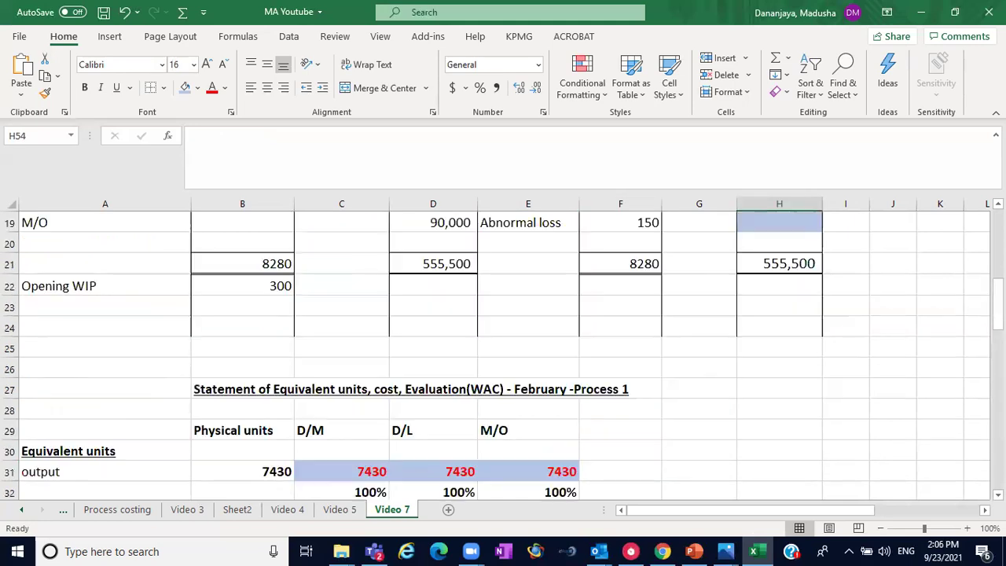
click(758, 470)
text(=)
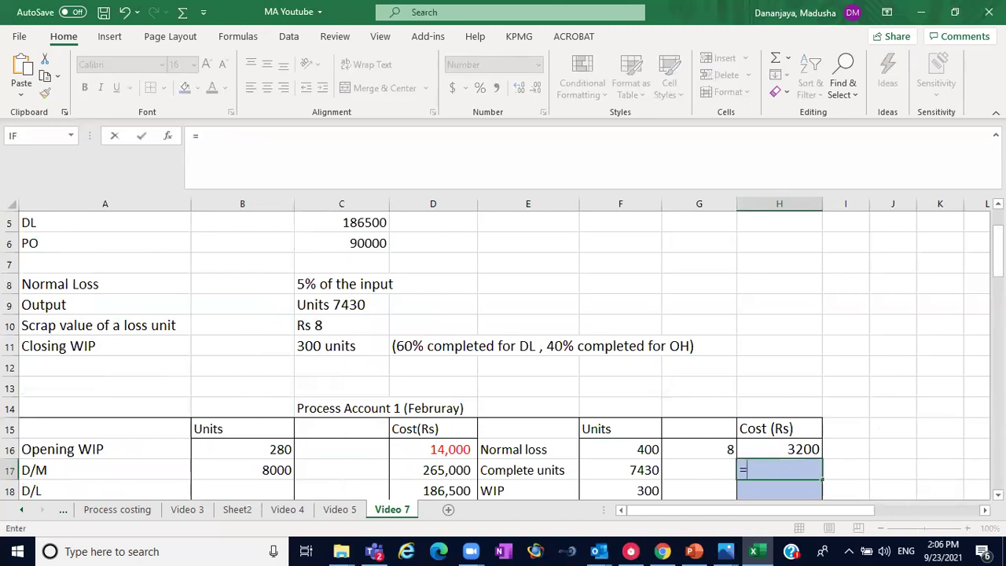
scroll(965, 465, down, 9)
scroll(747, 404, down, 4)
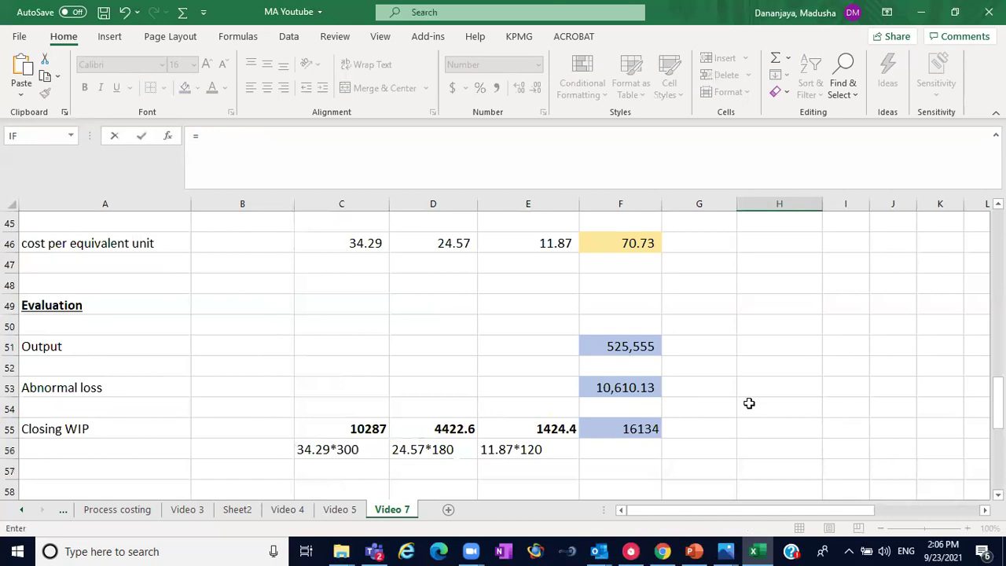
click(619, 346)
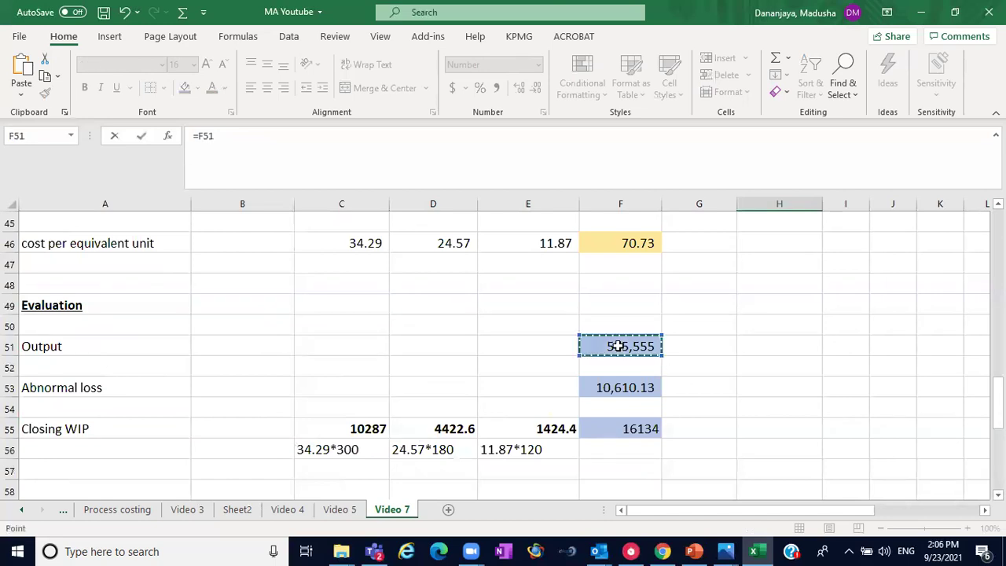
key(BackSpace)
key(BackSpace)
key(BackSpace)
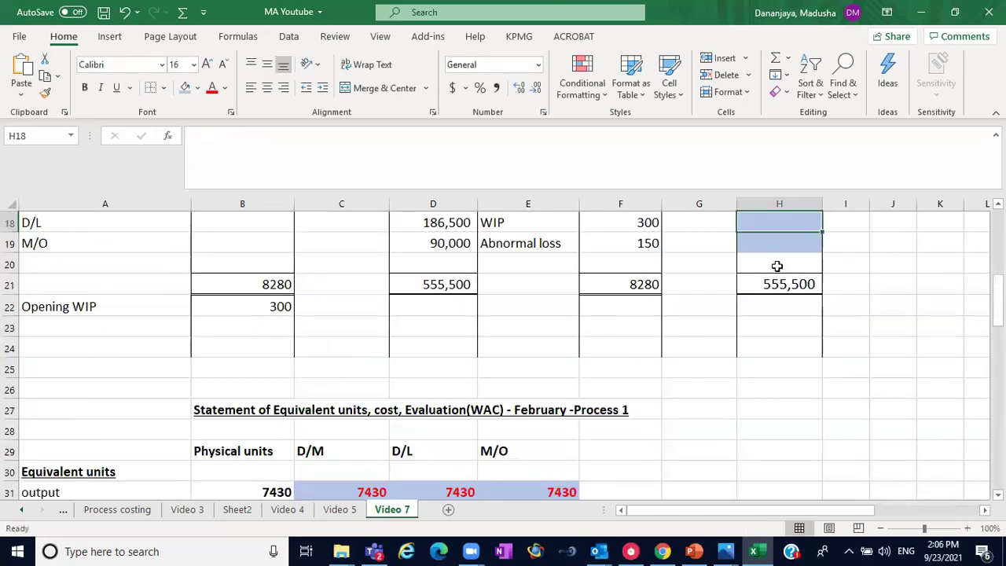
Step: Link the WIP cost in H18 of the process account to the closing WIP total in F55
scroll(502, 346, down, 8)
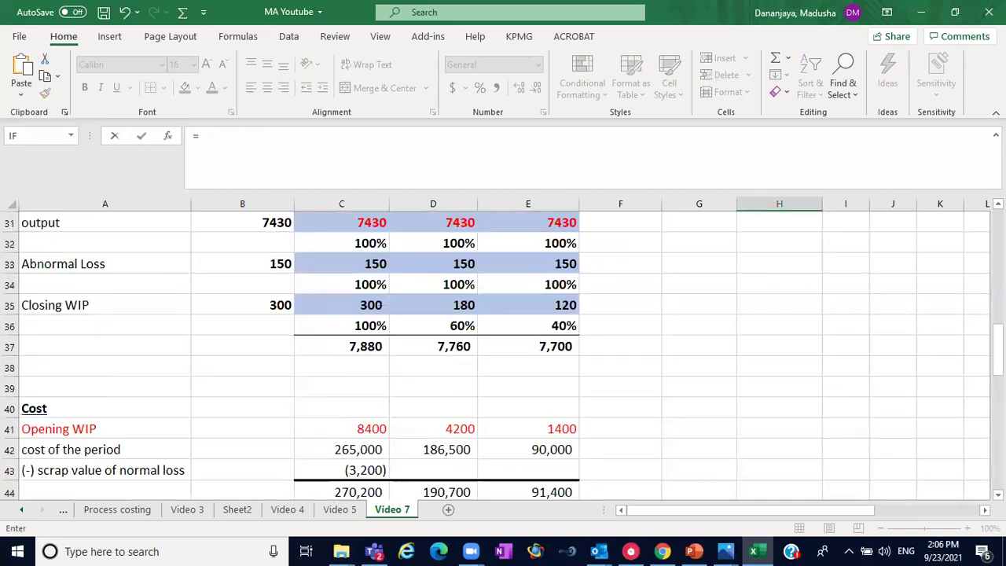
click(638, 450)
key(Return)
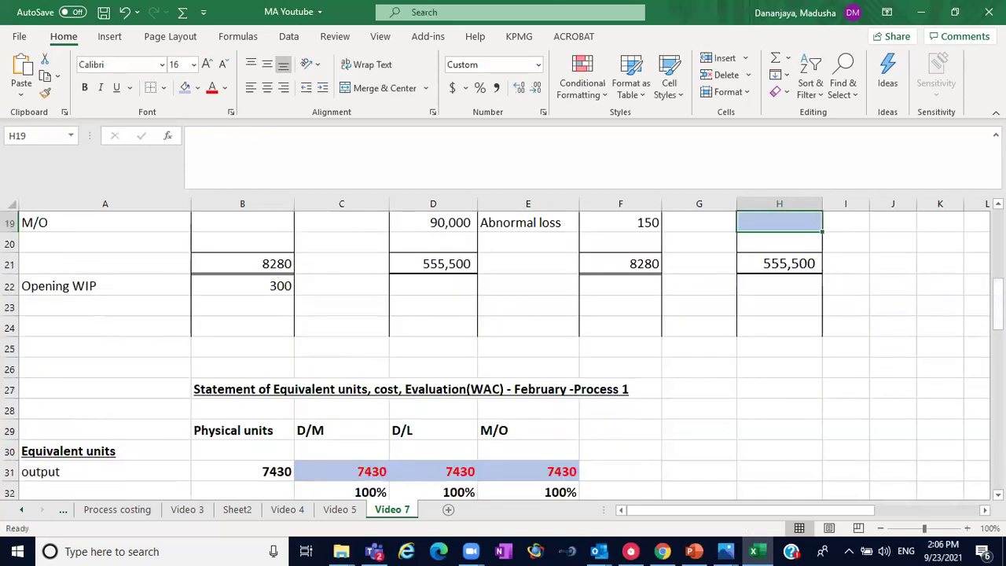
Step: Link the abnormal loss cost in H19 of the process account to its evaluated amount with =F53
text(=)
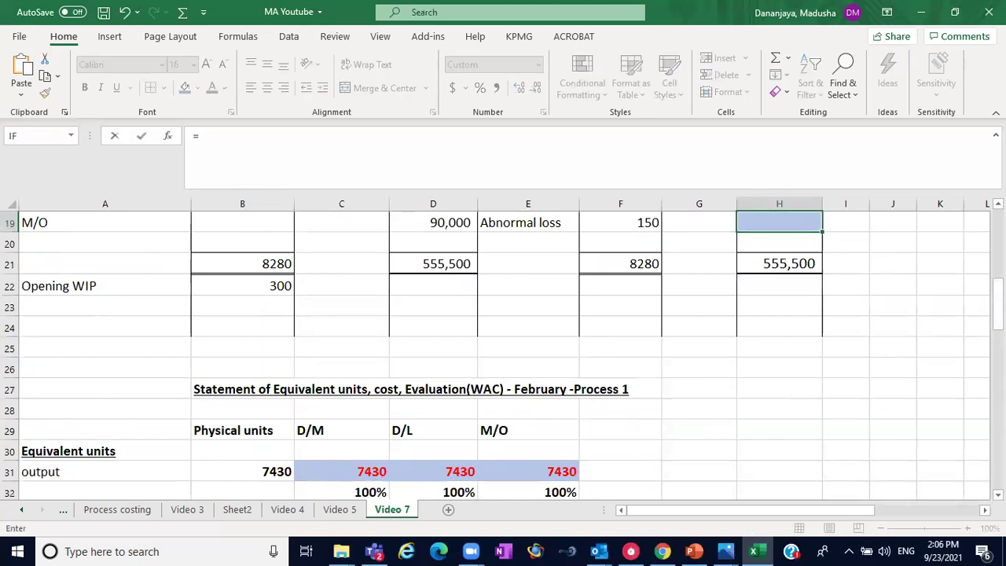
scroll(904, 411, down, 9)
click(615, 387)
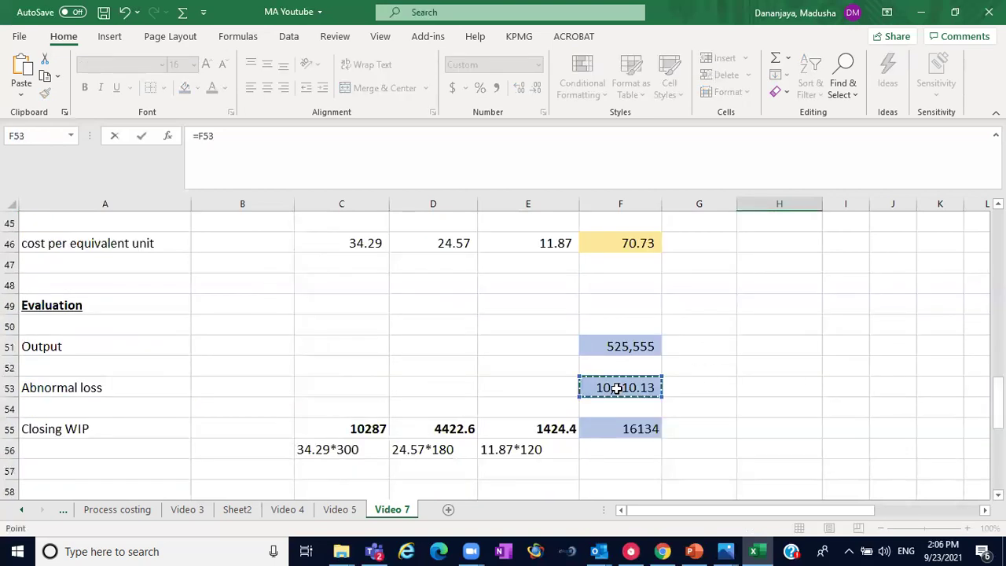
key(Return)
scroll(914, 303, up, 2)
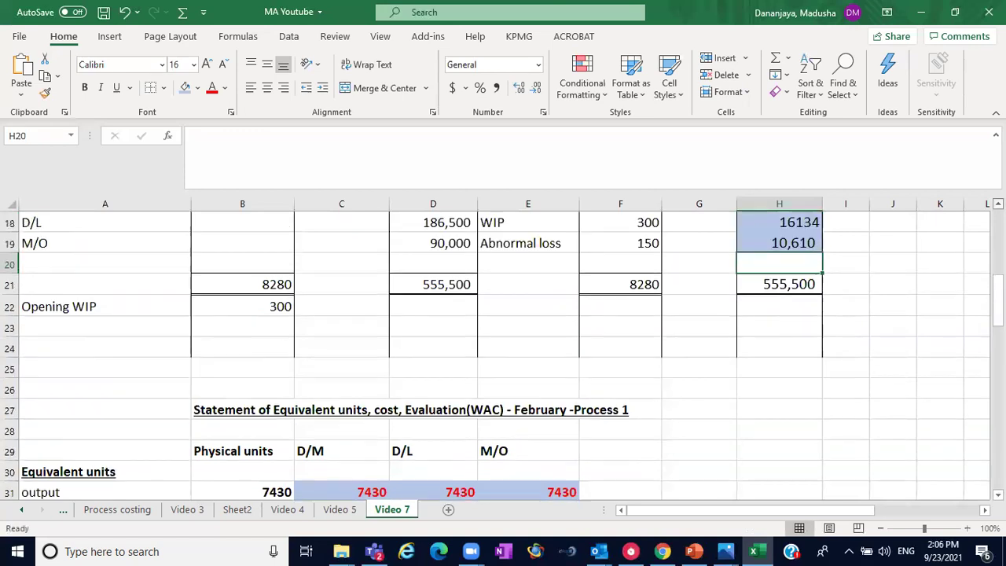
click(913, 303)
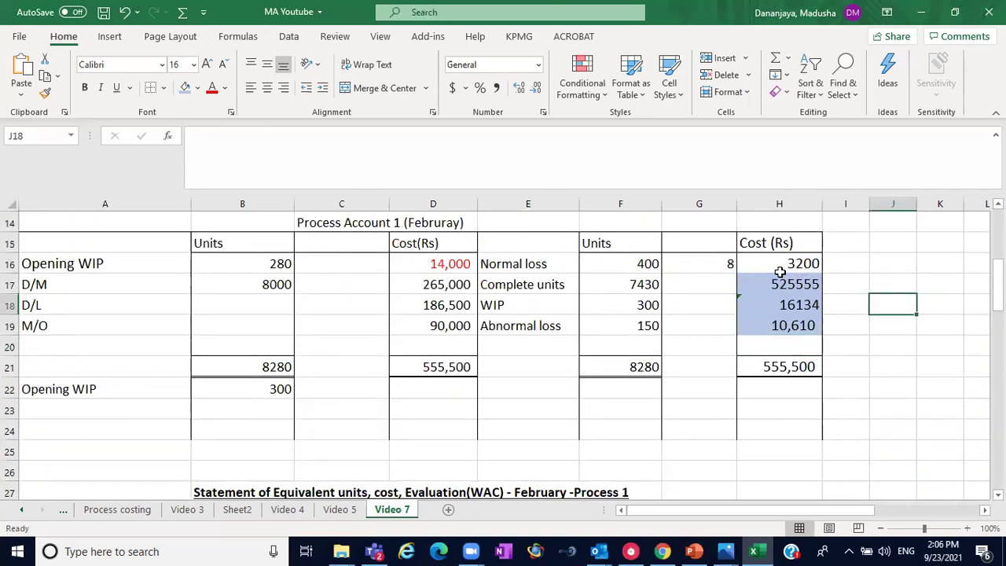
Step: Check the credit-side costs in H16:H19 against the debit-side costs in D16:D20 and the account totals
drag(794, 267, 795, 331)
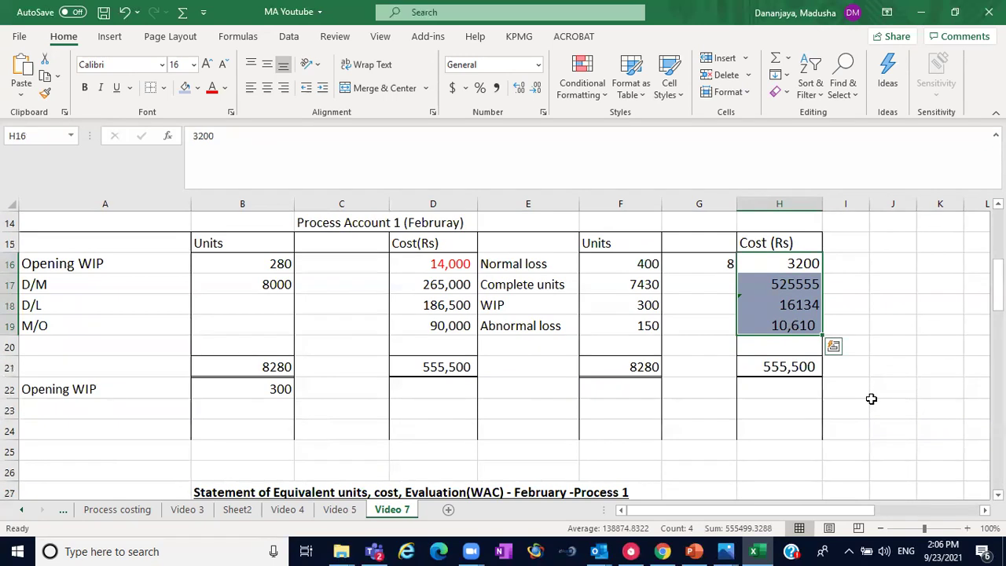
click(871, 401)
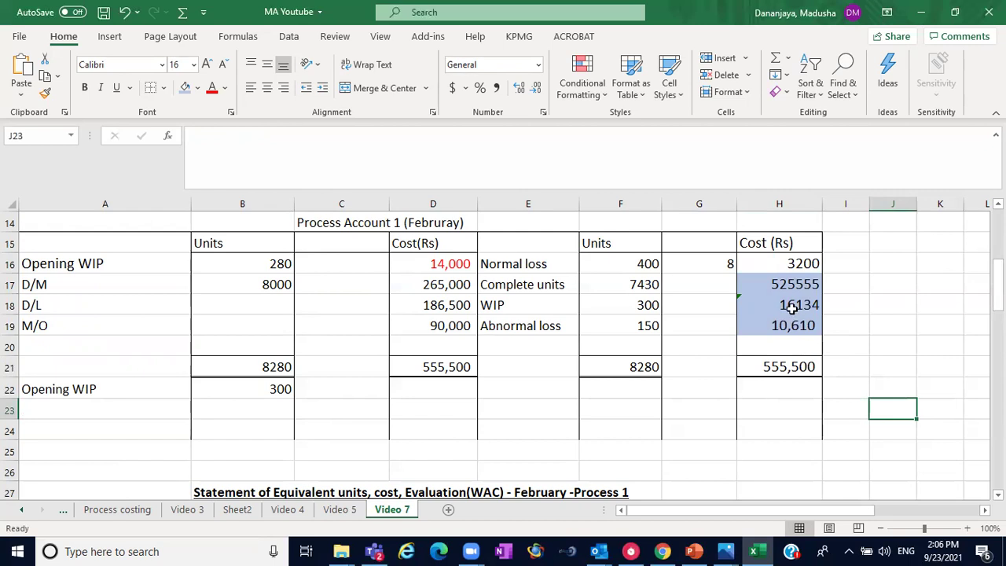
drag(777, 283, 778, 321)
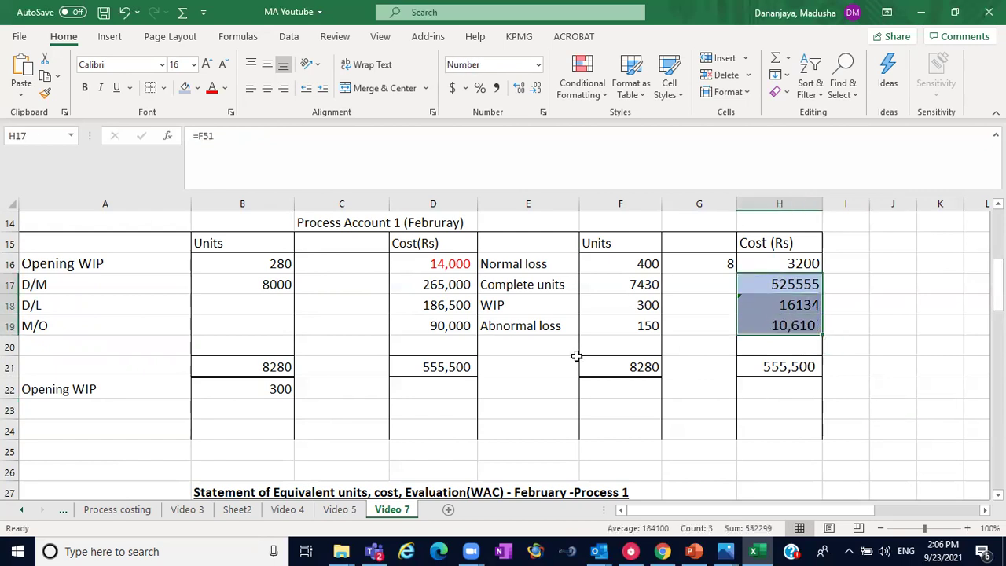
click(464, 365)
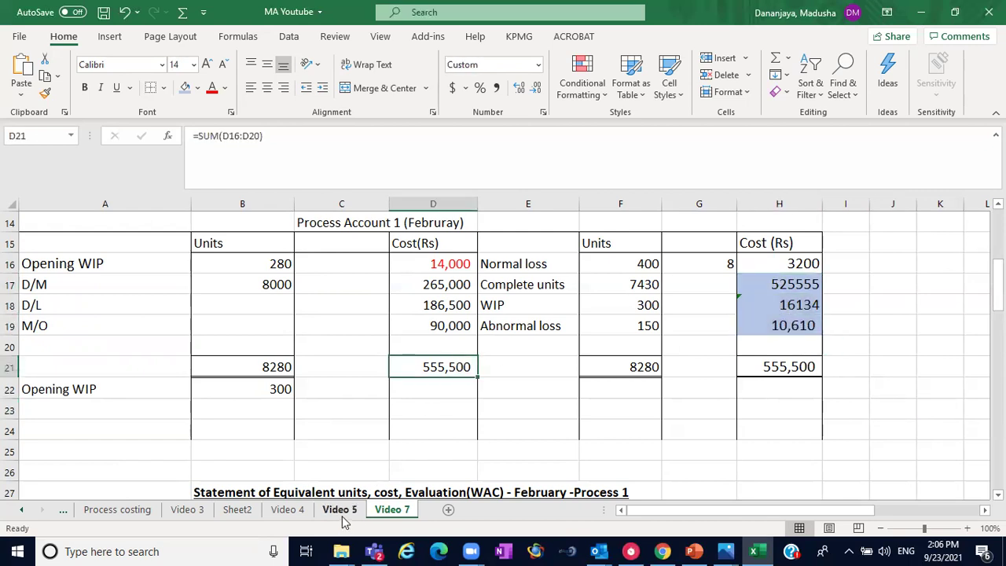
drag(450, 264, 452, 349)
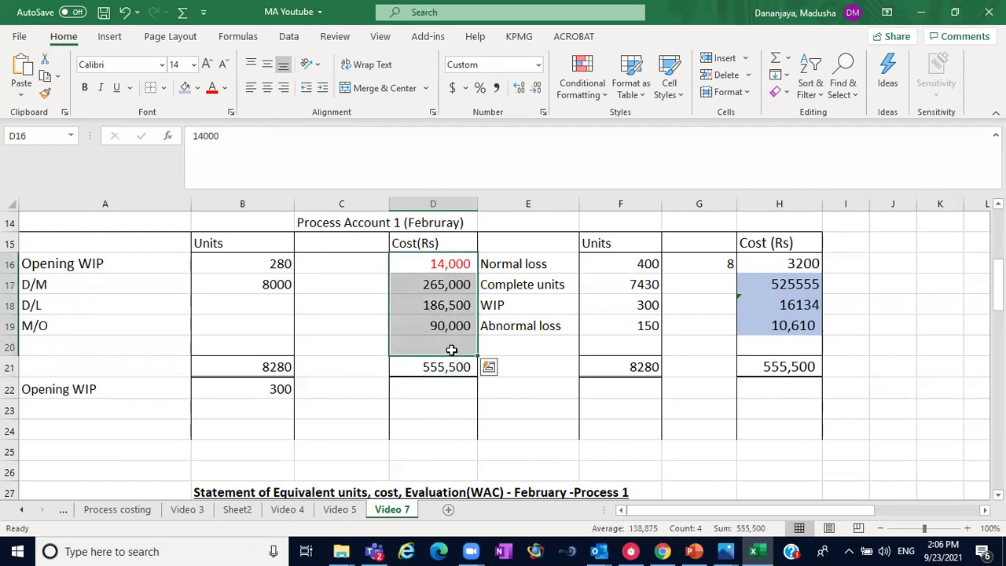
drag(800, 285, 802, 319)
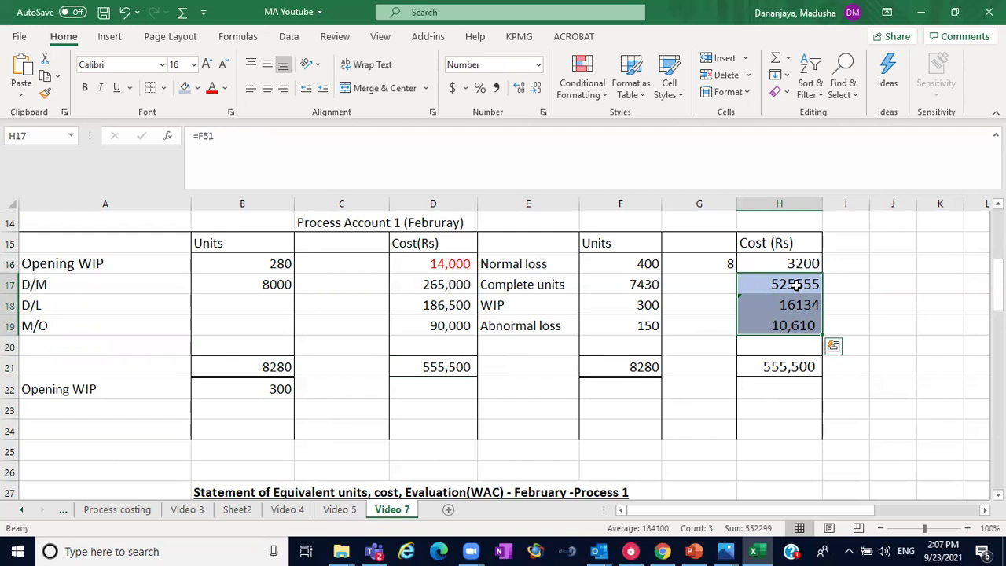
click(858, 457)
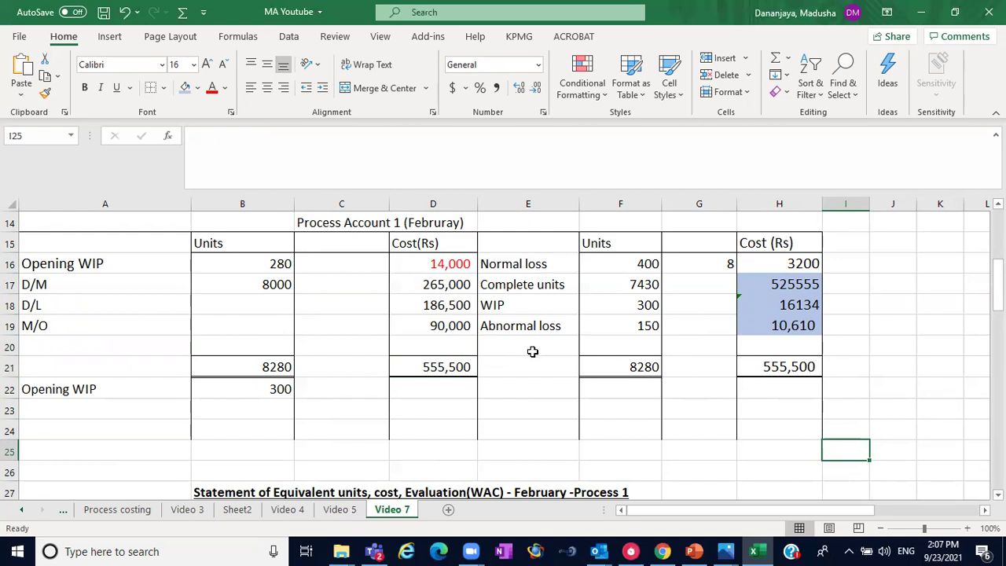
Step: Carry the closing WIP cost down as the opening WIP cost in D22 by linking it to H18
click(532, 300)
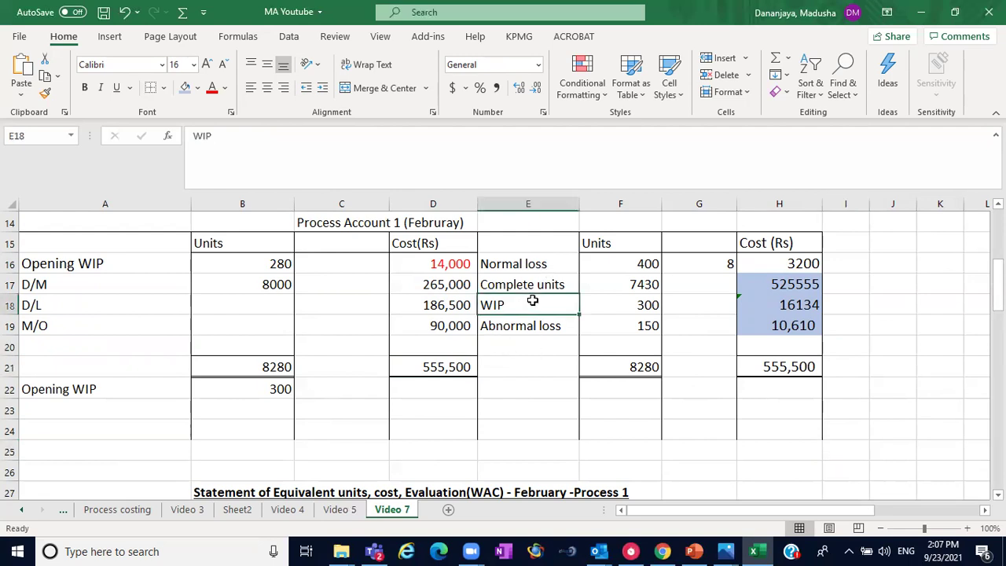
click(249, 388)
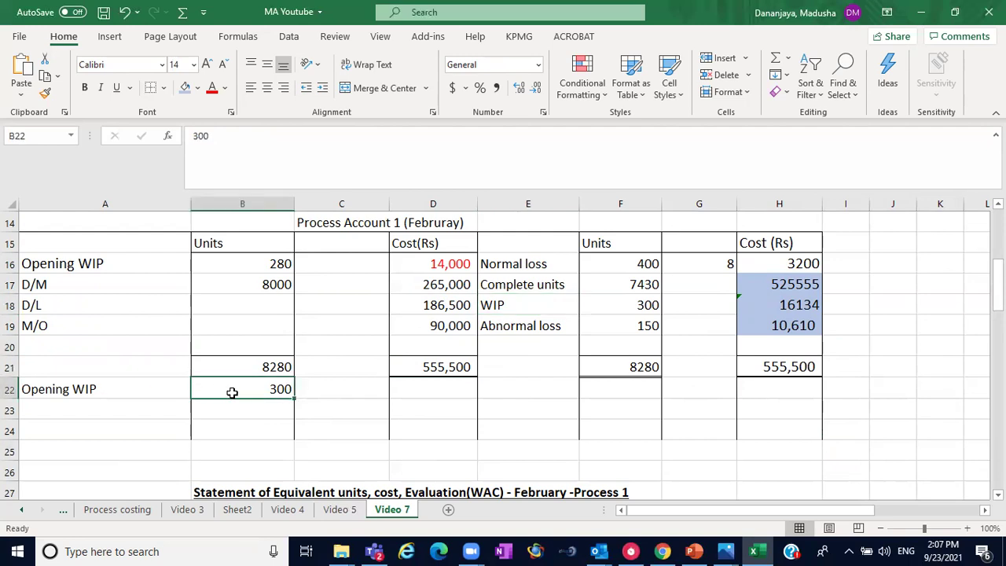
click(438, 389)
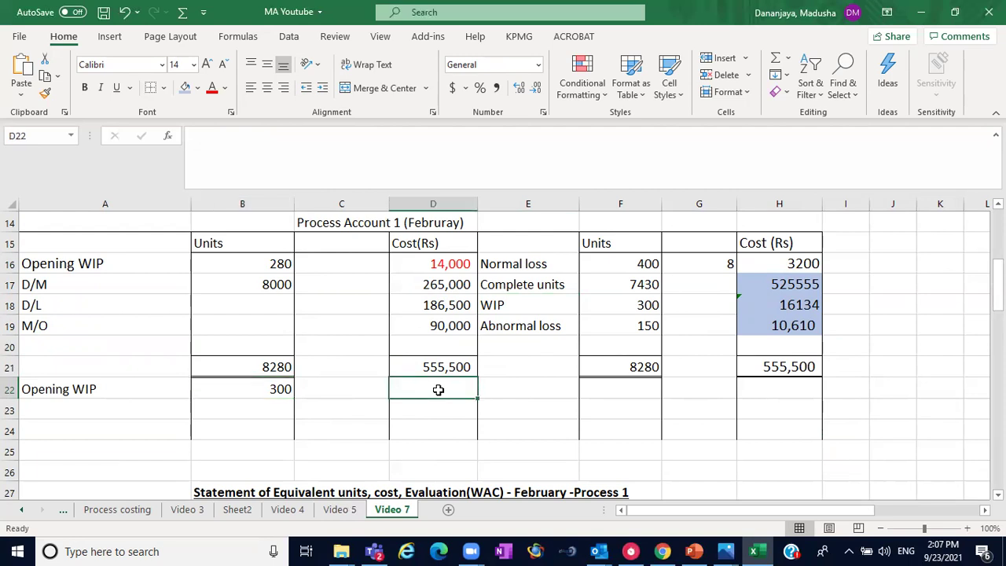
text(=)
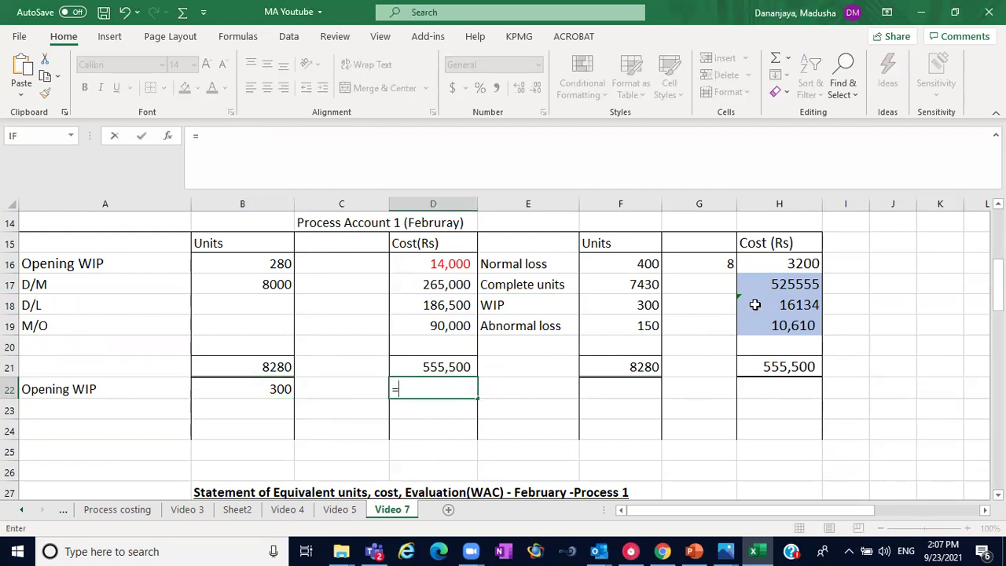
click(768, 300)
key(Return)
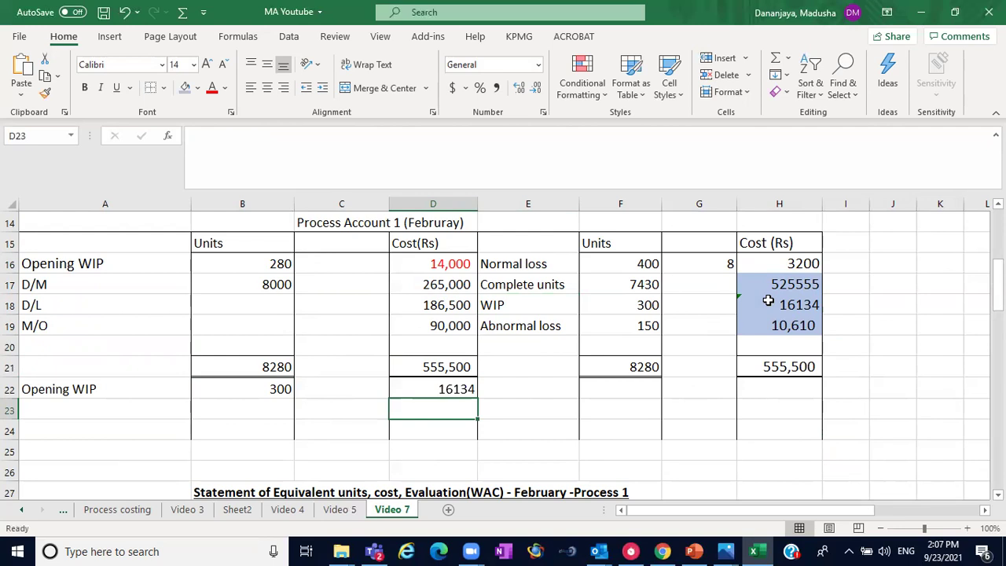
Step: Review the complete units and abnormal loss entries, from description to cost, on the credit side of the process account
click(530, 284)
drag(529, 285, 790, 281)
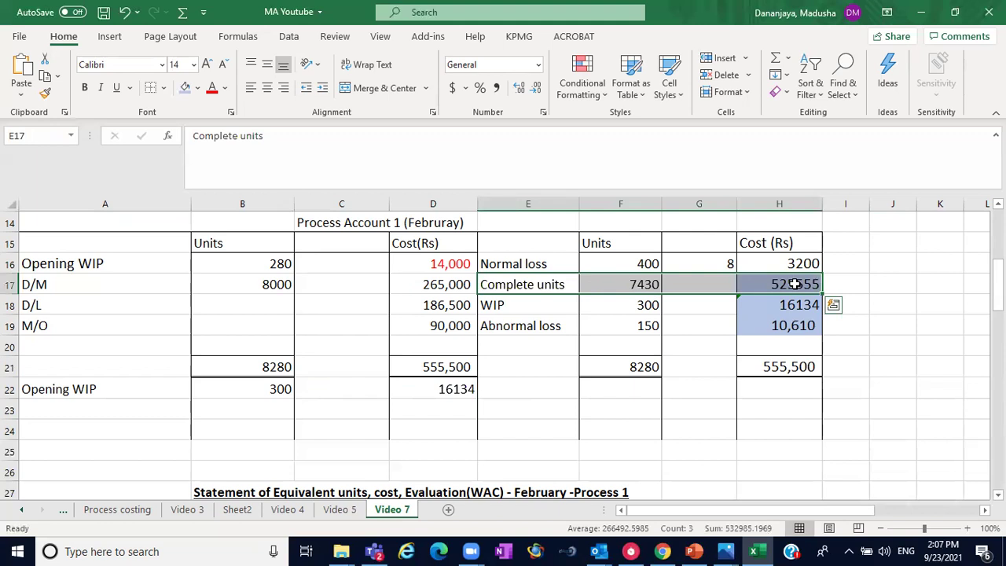
drag(523, 323, 780, 334)
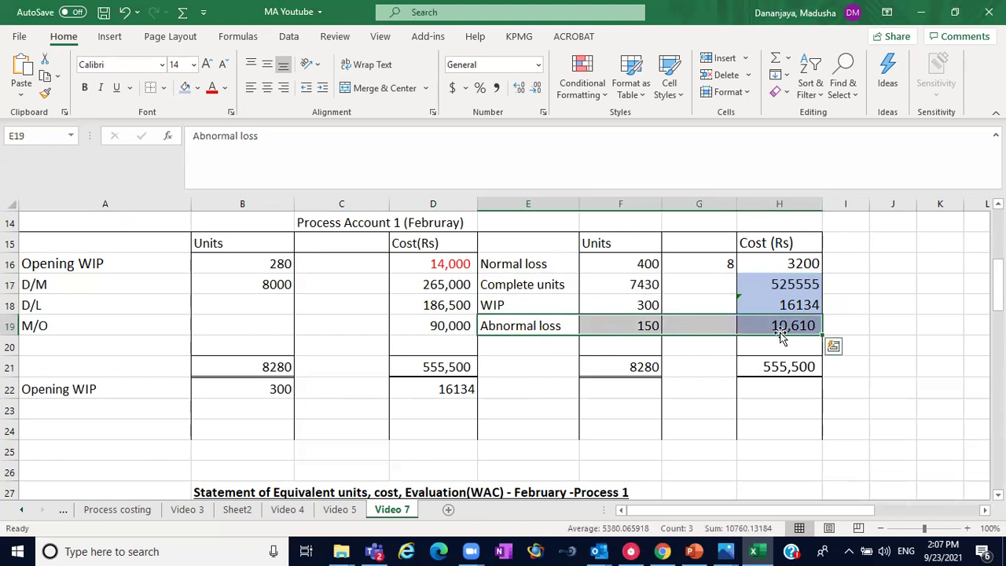
click(542, 432)
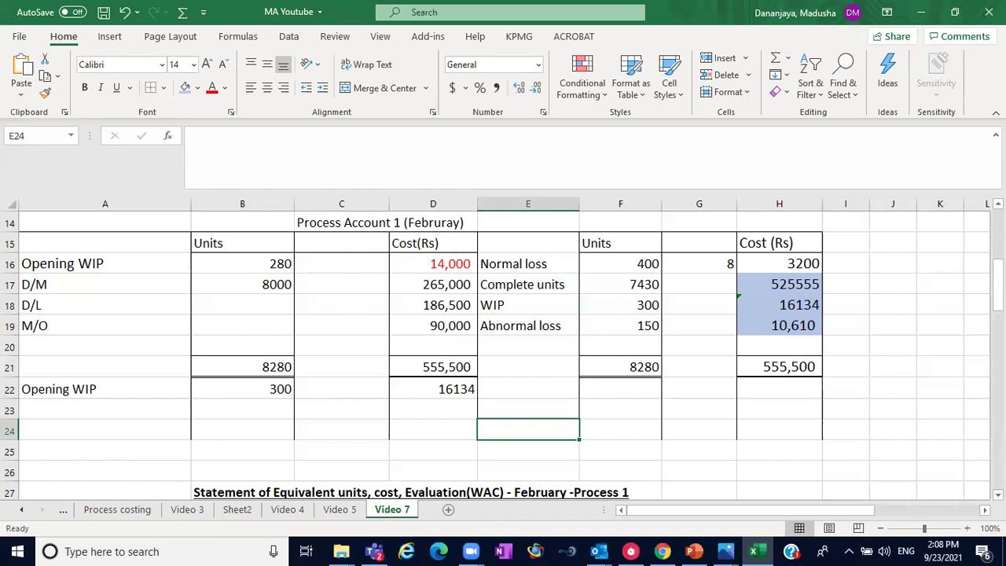
Step: Examine the opening WIP equivalent units and completion percentages for D/M, D/L and M/O in the FIFO statement on sheet Video 5
scroll(569, 476, down, 5)
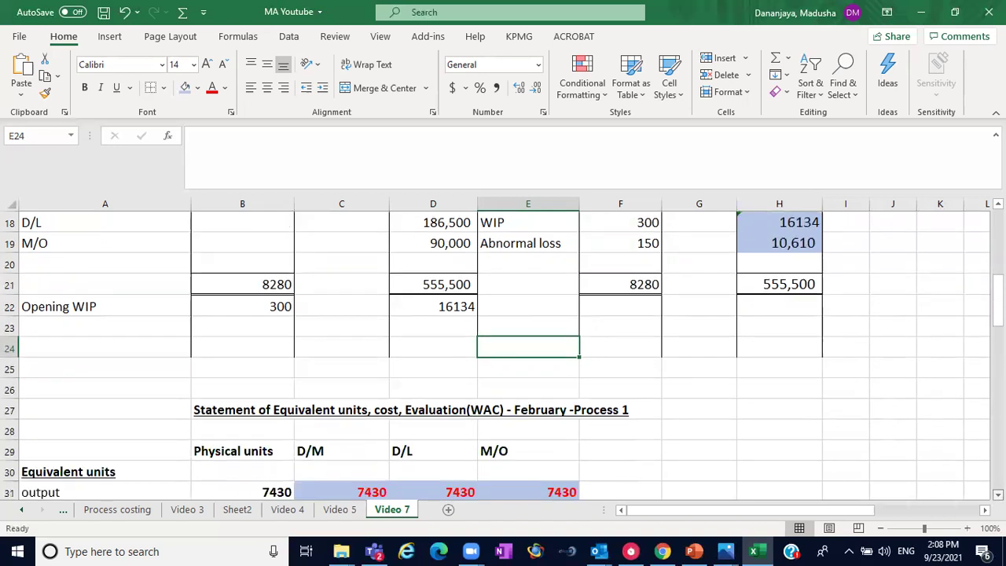
click(346, 509)
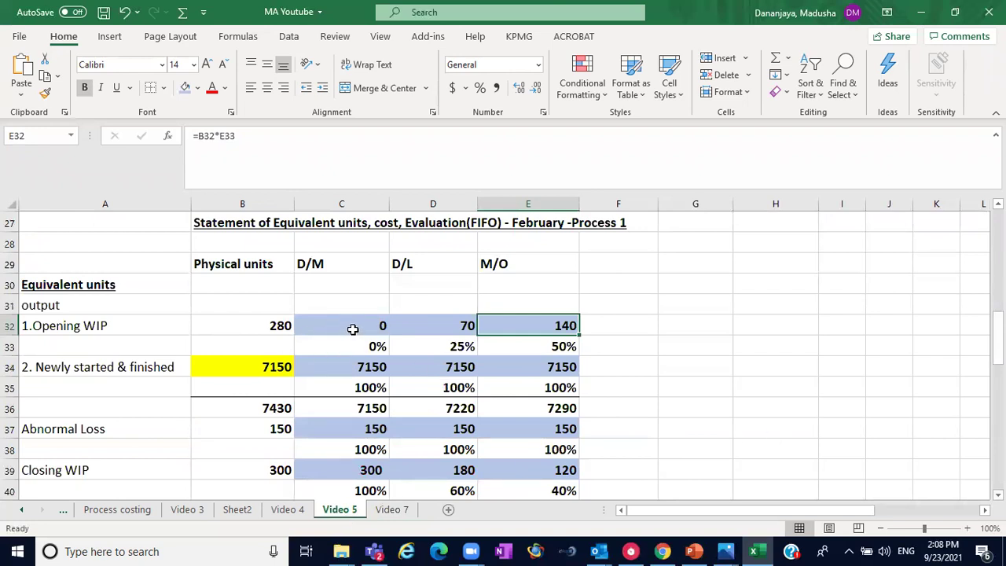
click(109, 325)
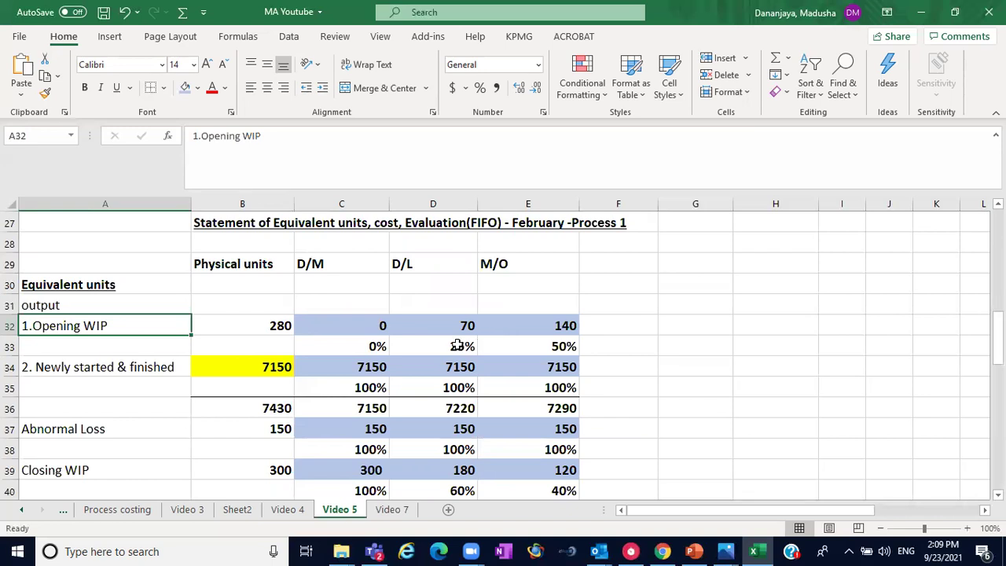
click(456, 346)
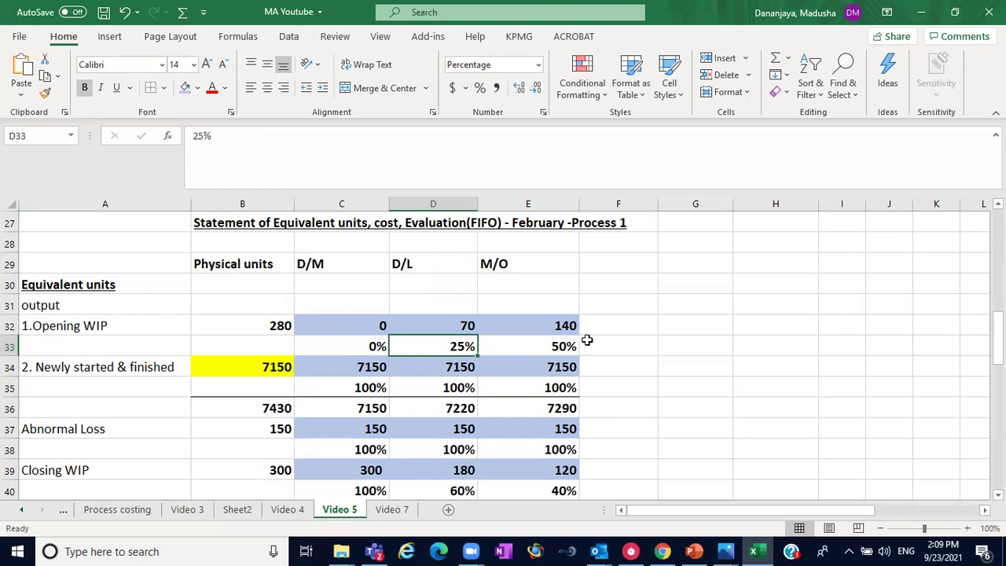
click(534, 354)
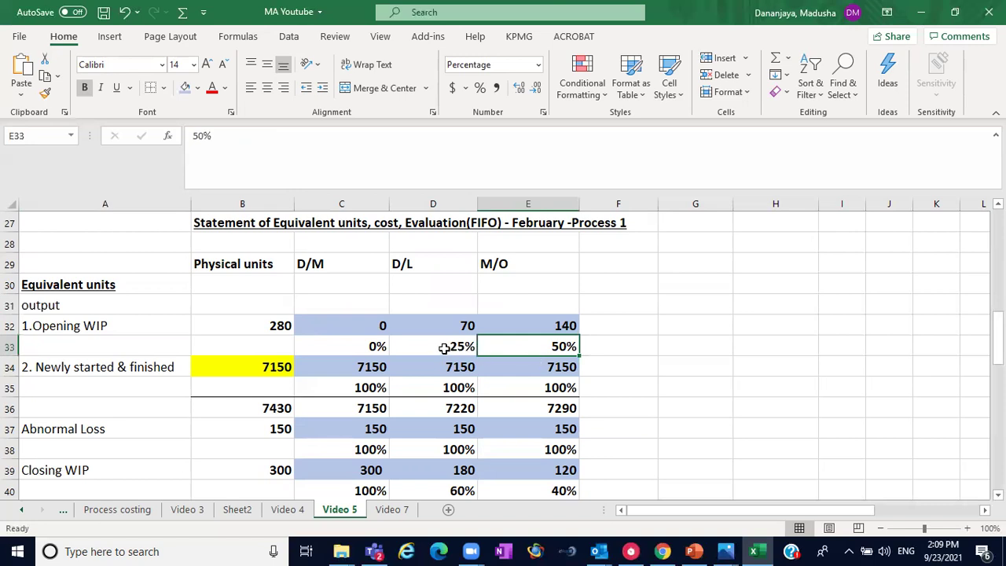
drag(374, 351, 542, 343)
click(375, 323)
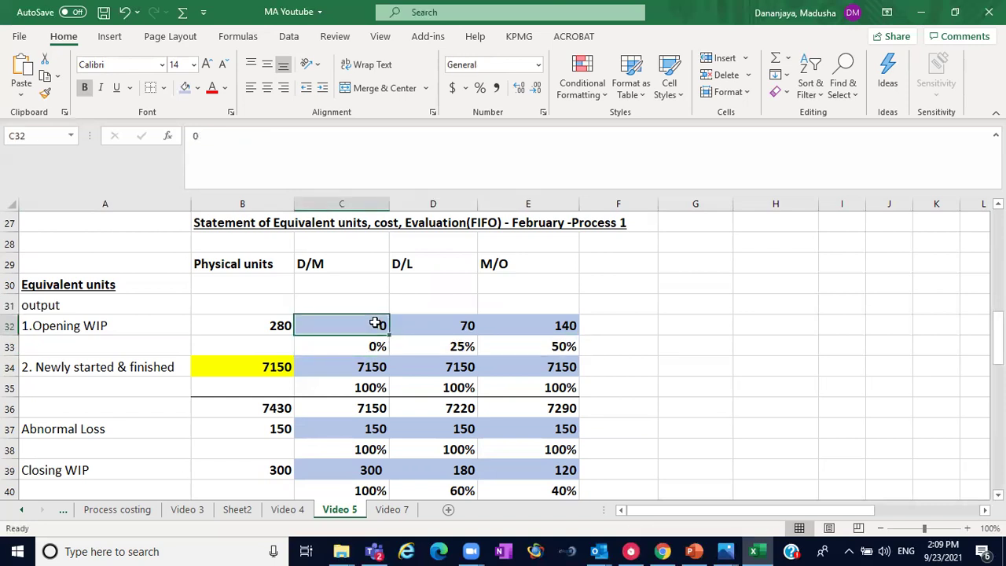
click(376, 346)
click(461, 346)
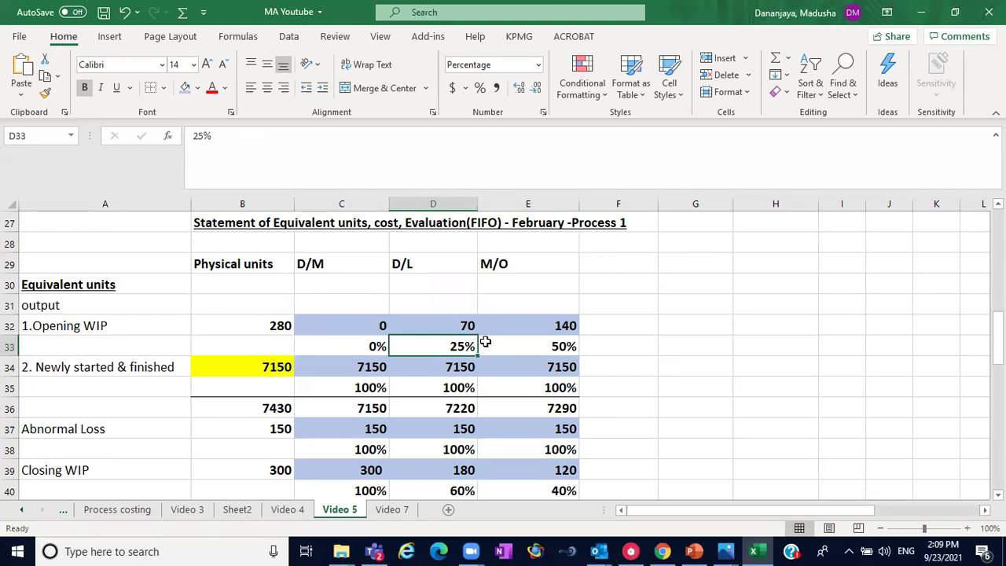
Step: On sheet Video 7, examine the opening WIP cost split across D/M, D/L and M/O in the WAC statement, and return to the process information
click(403, 510)
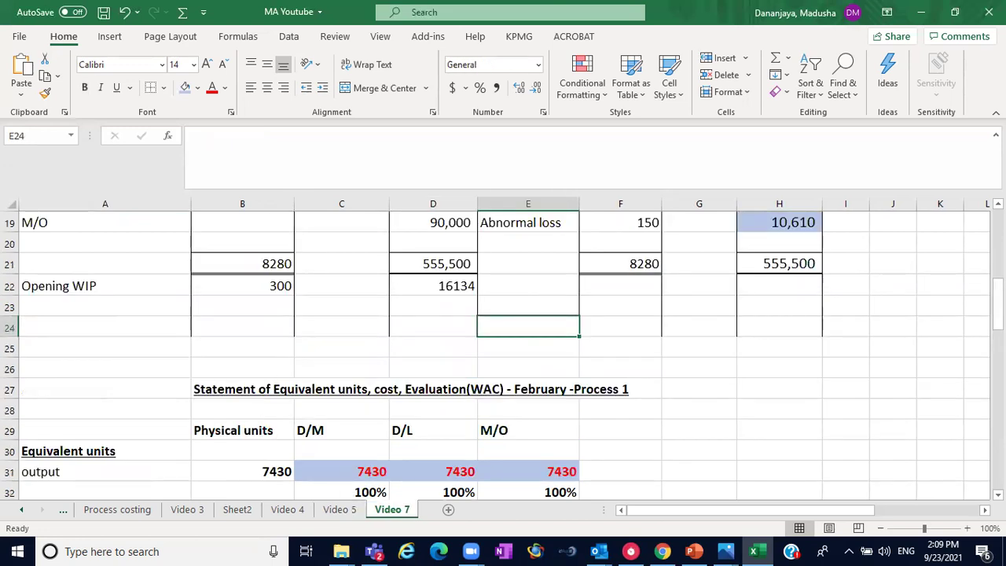
scroll(503, 354, down, 3)
scroll(503, 353, down, 2)
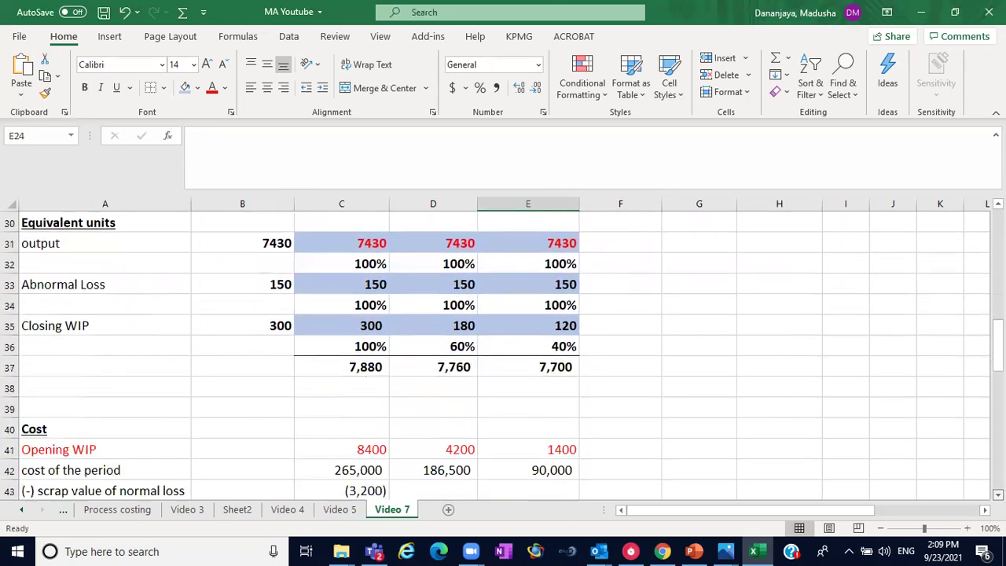
click(367, 385)
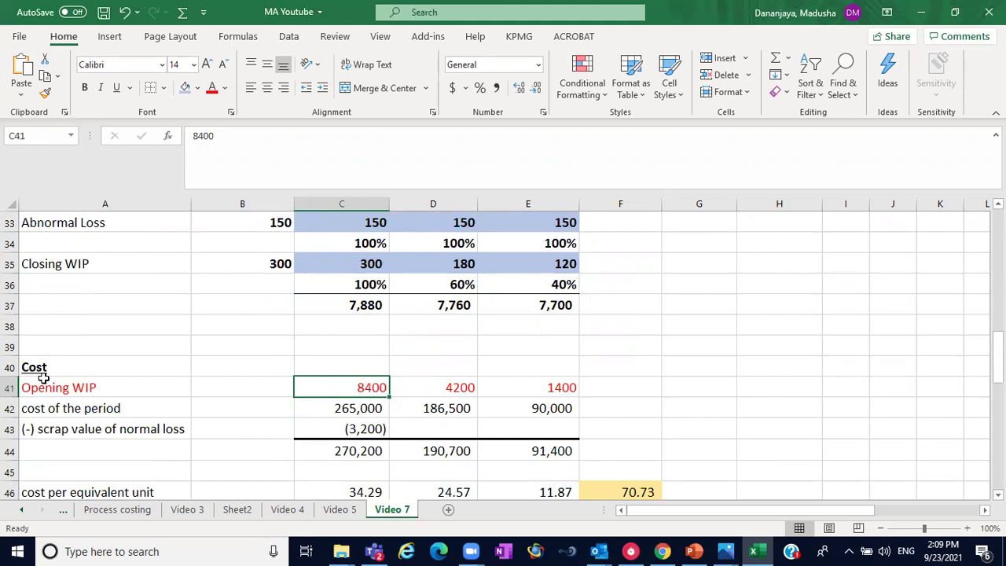
click(445, 387)
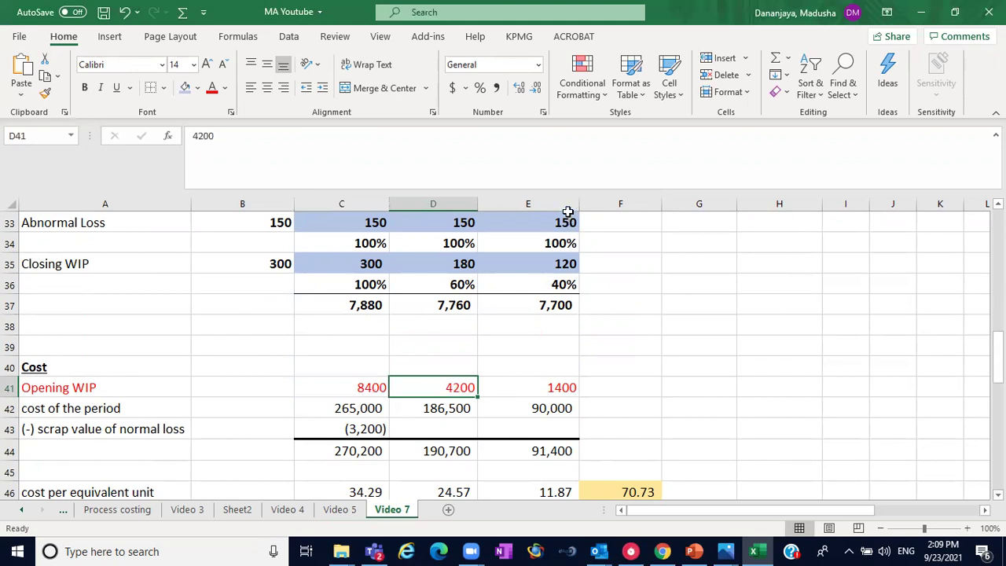
click(550, 379)
click(107, 393)
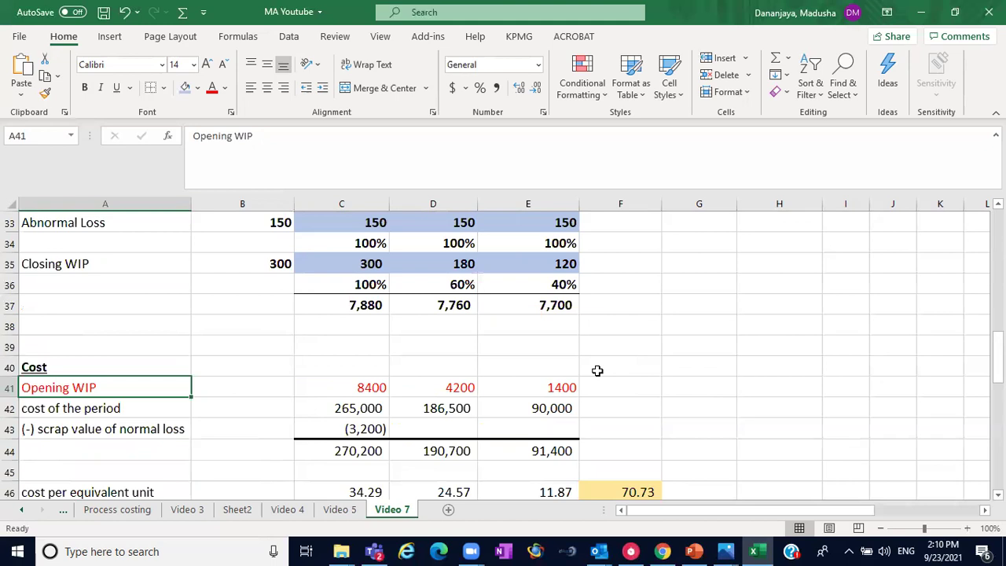
scroll(598, 370, up, 4)
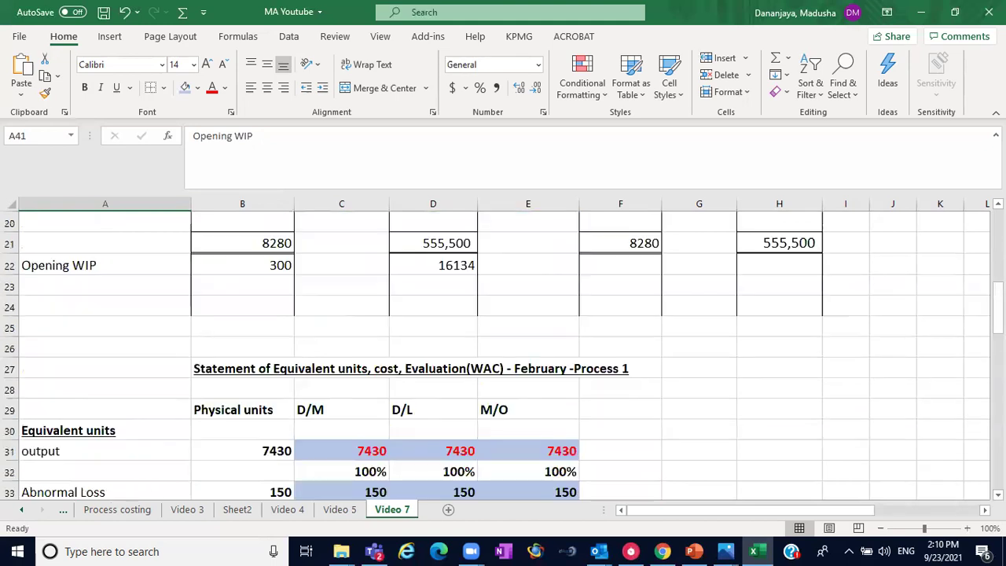
scroll(597, 370, up, 6)
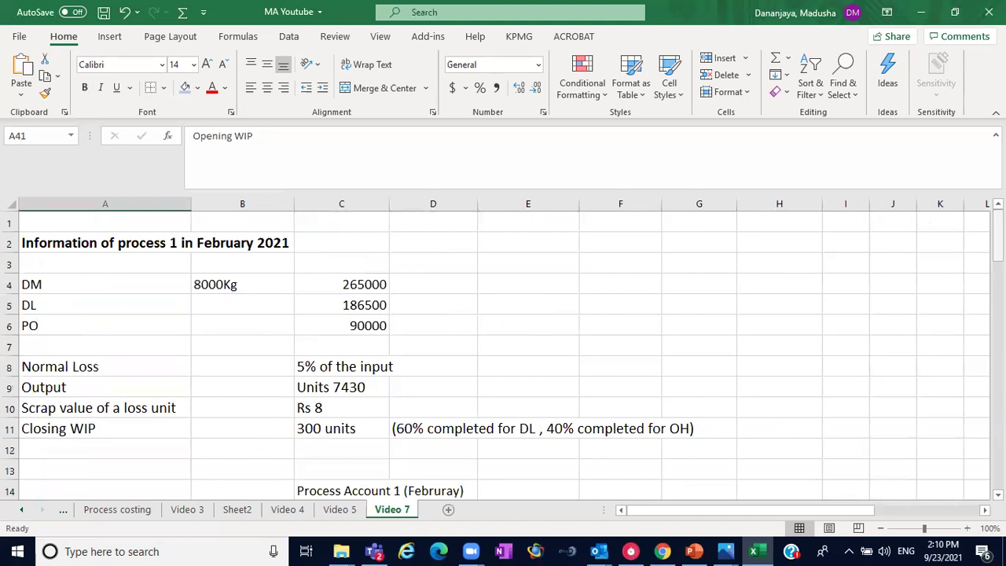